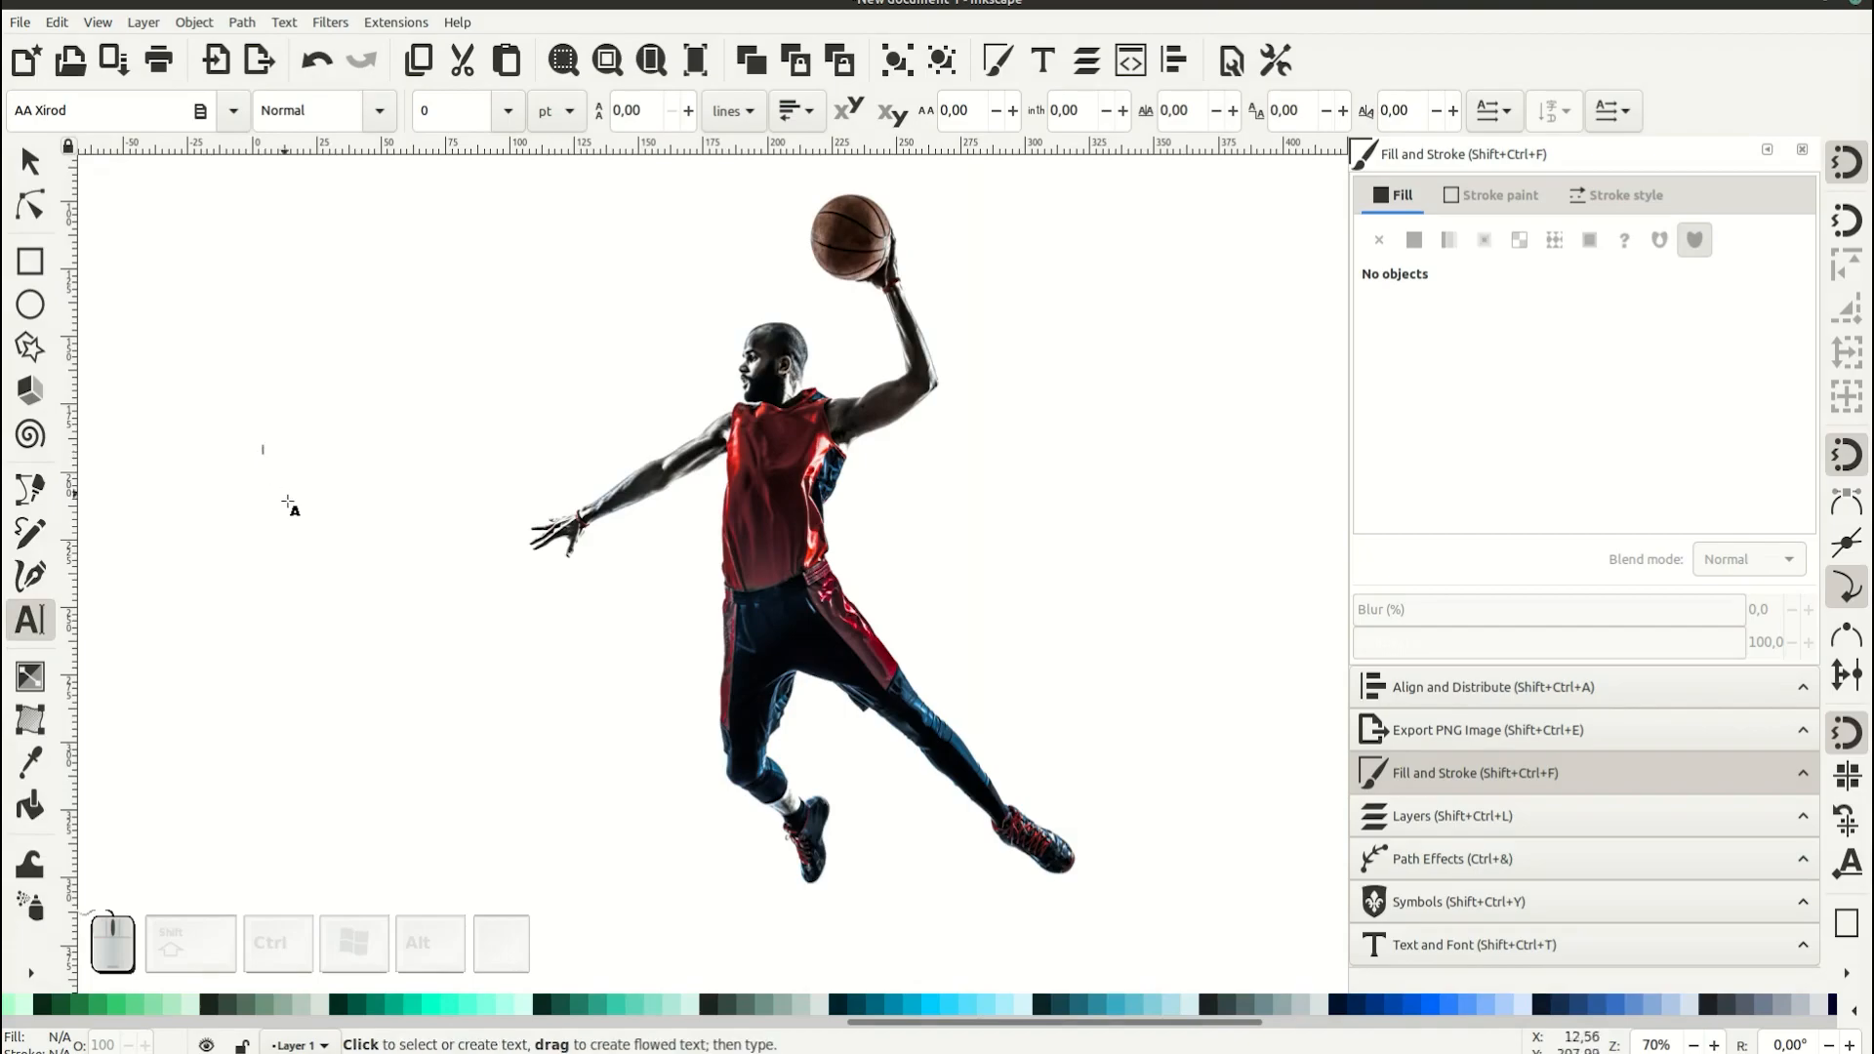
- Write JUST, DO and IT on three lines beside the basketball player and set the text in bold sans-serif
{"action": "type", "text": "JOS"}
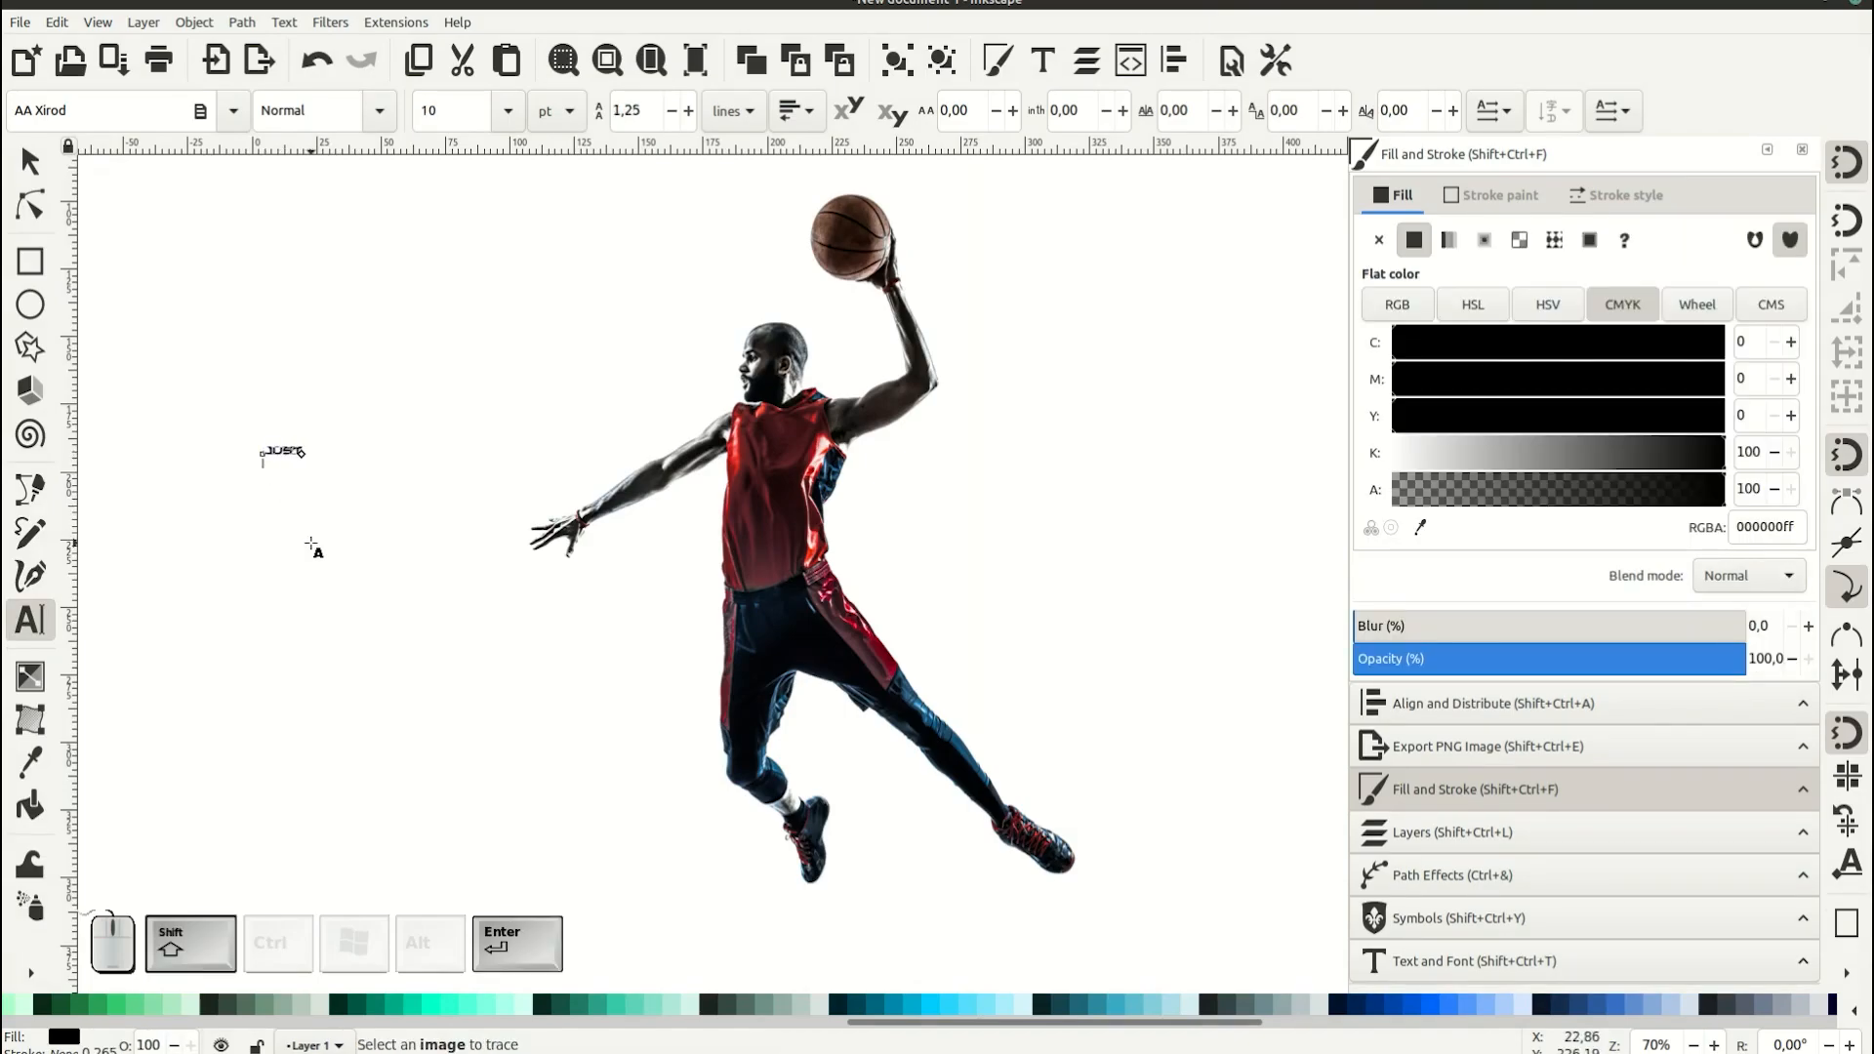
{"action": "type", "text": "IT"}
{"action": "key", "text": "ctrl+a"}
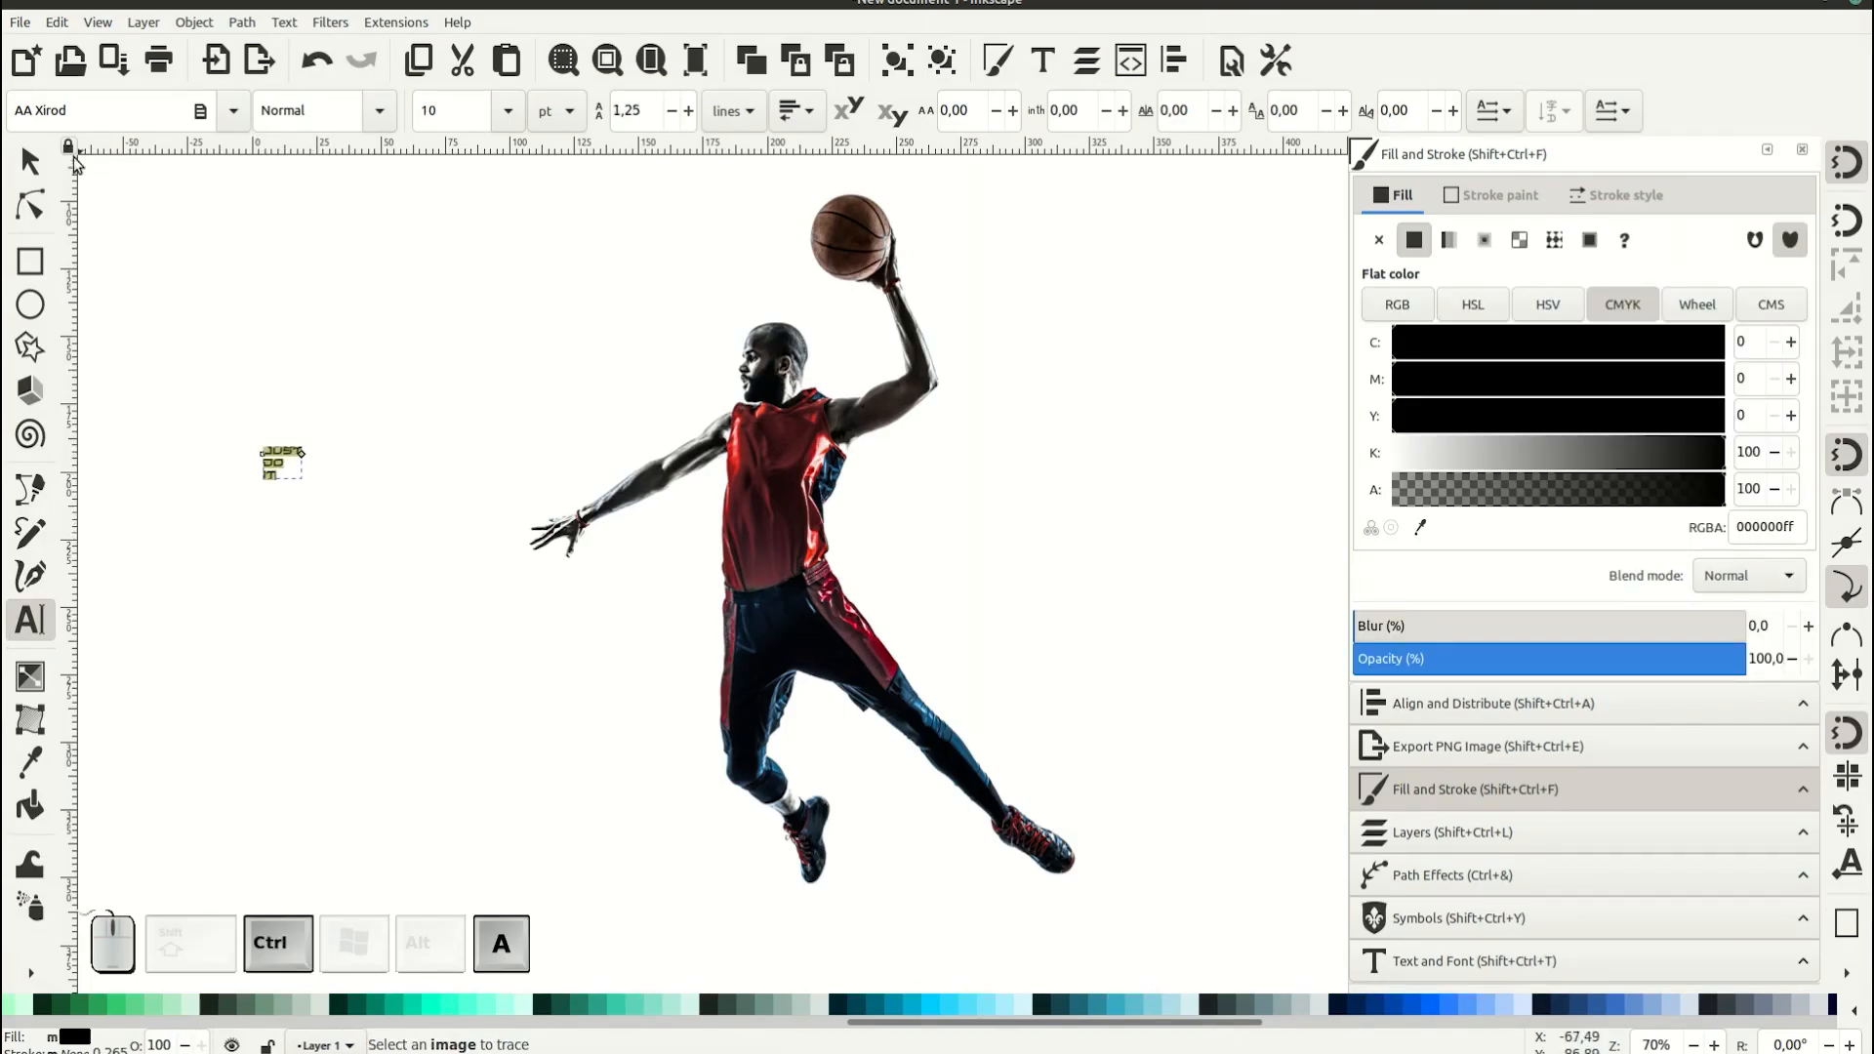
{"action": "left_click_drag", "start_coordinate": [78, 117], "coordinate": [5, 105]}
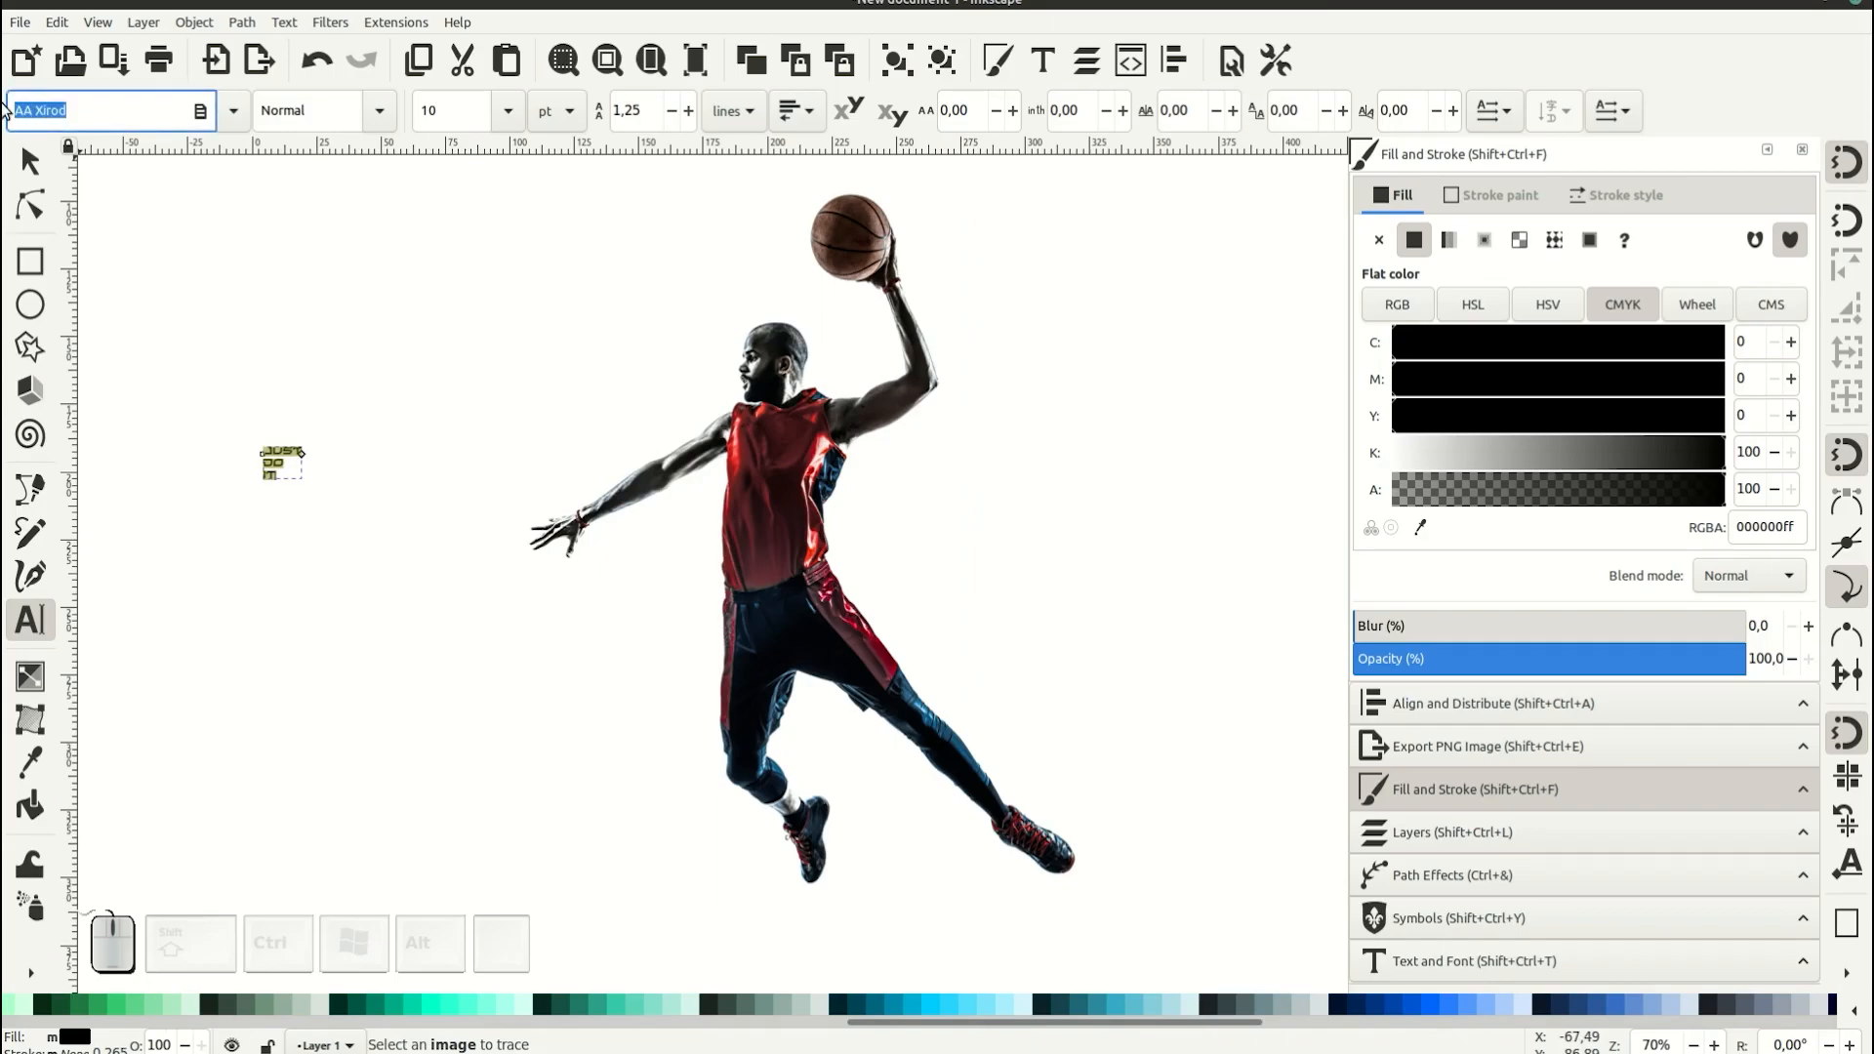
{"action": "type", "text": "san"}
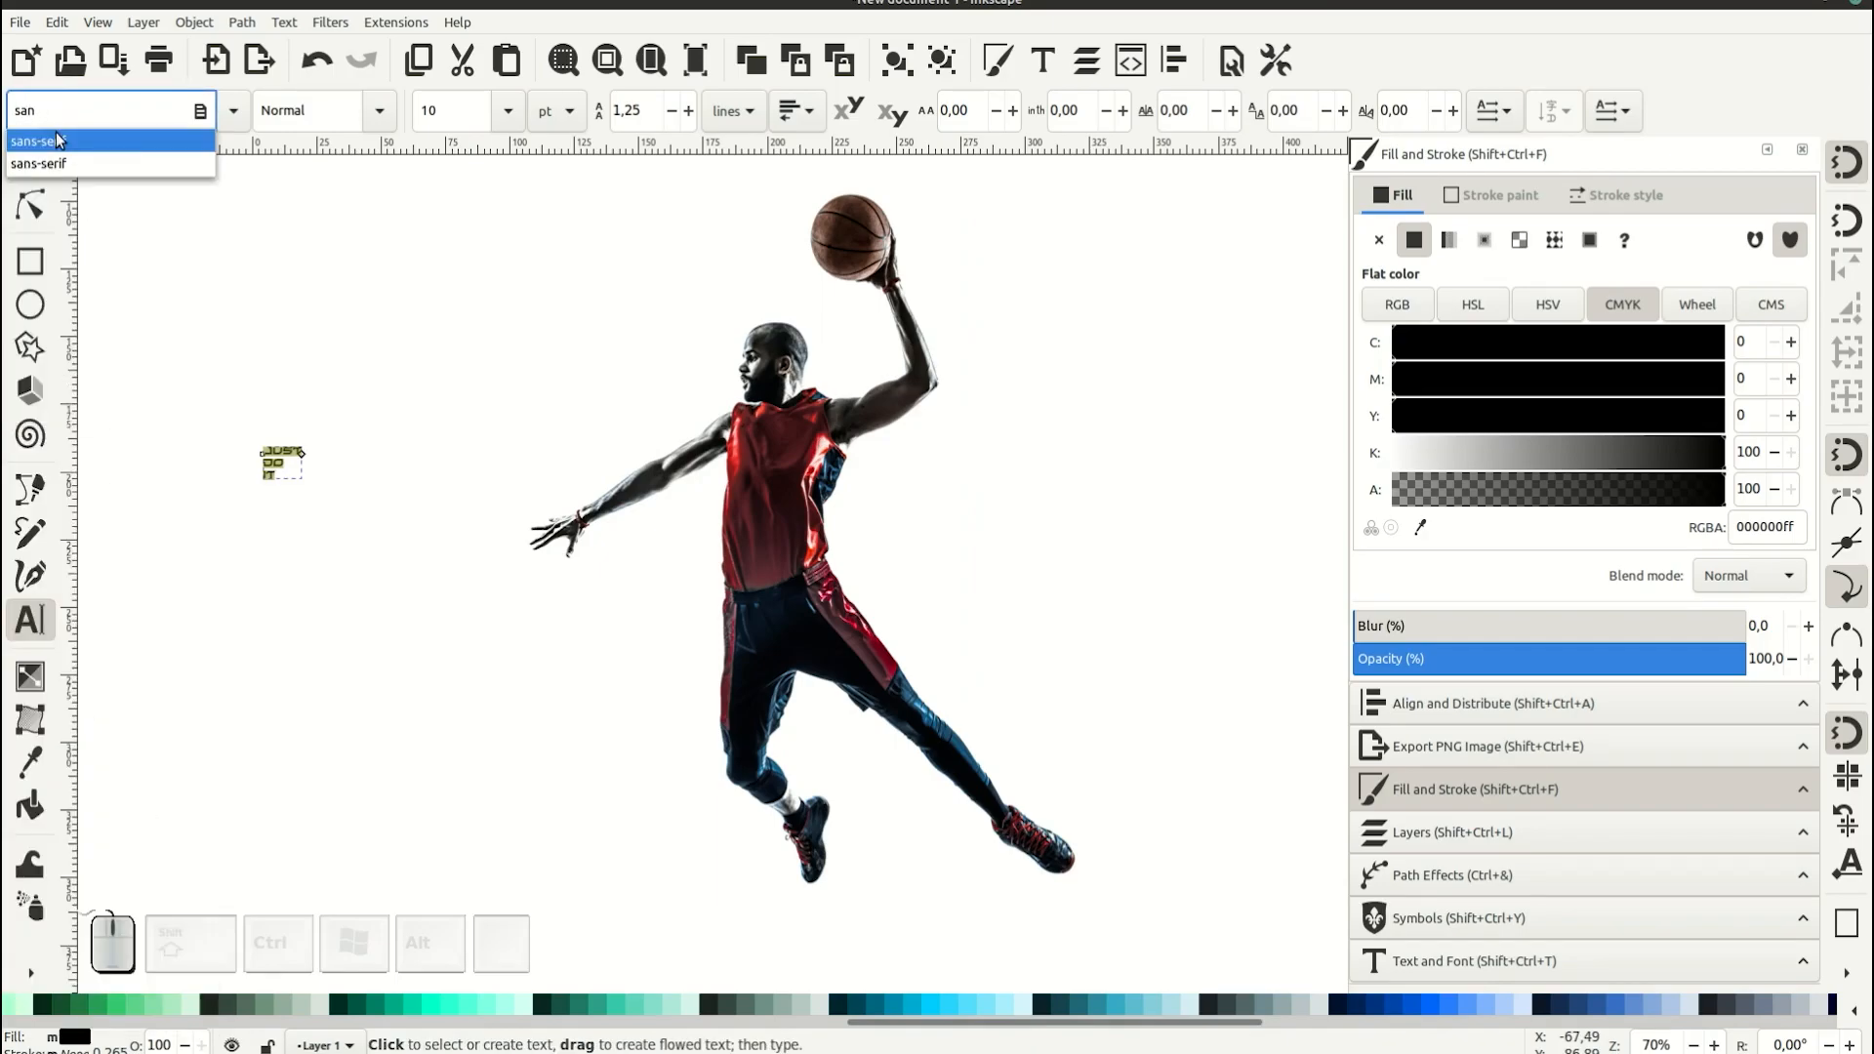
{"action": "left_click", "coordinate": [57, 140]}
{"action": "left_click", "coordinate": [378, 110]}
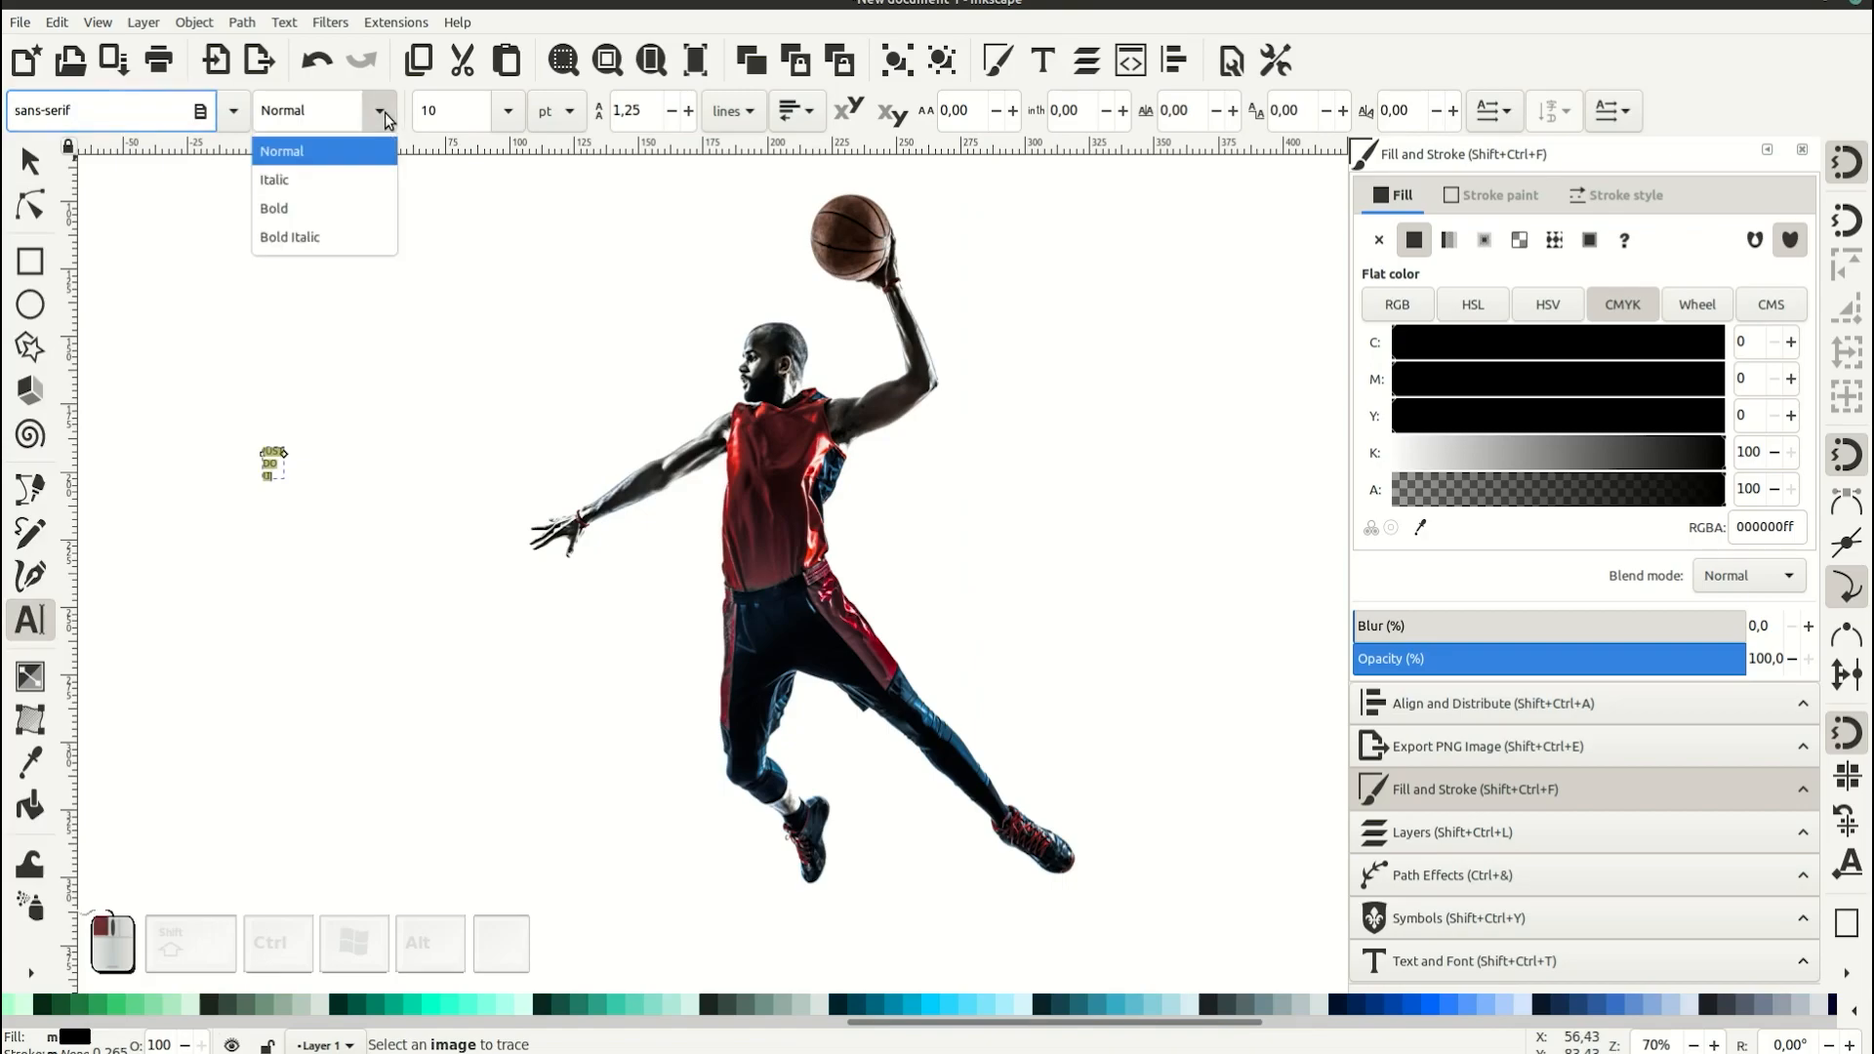
{"action": "left_click", "coordinate": [354, 209]}
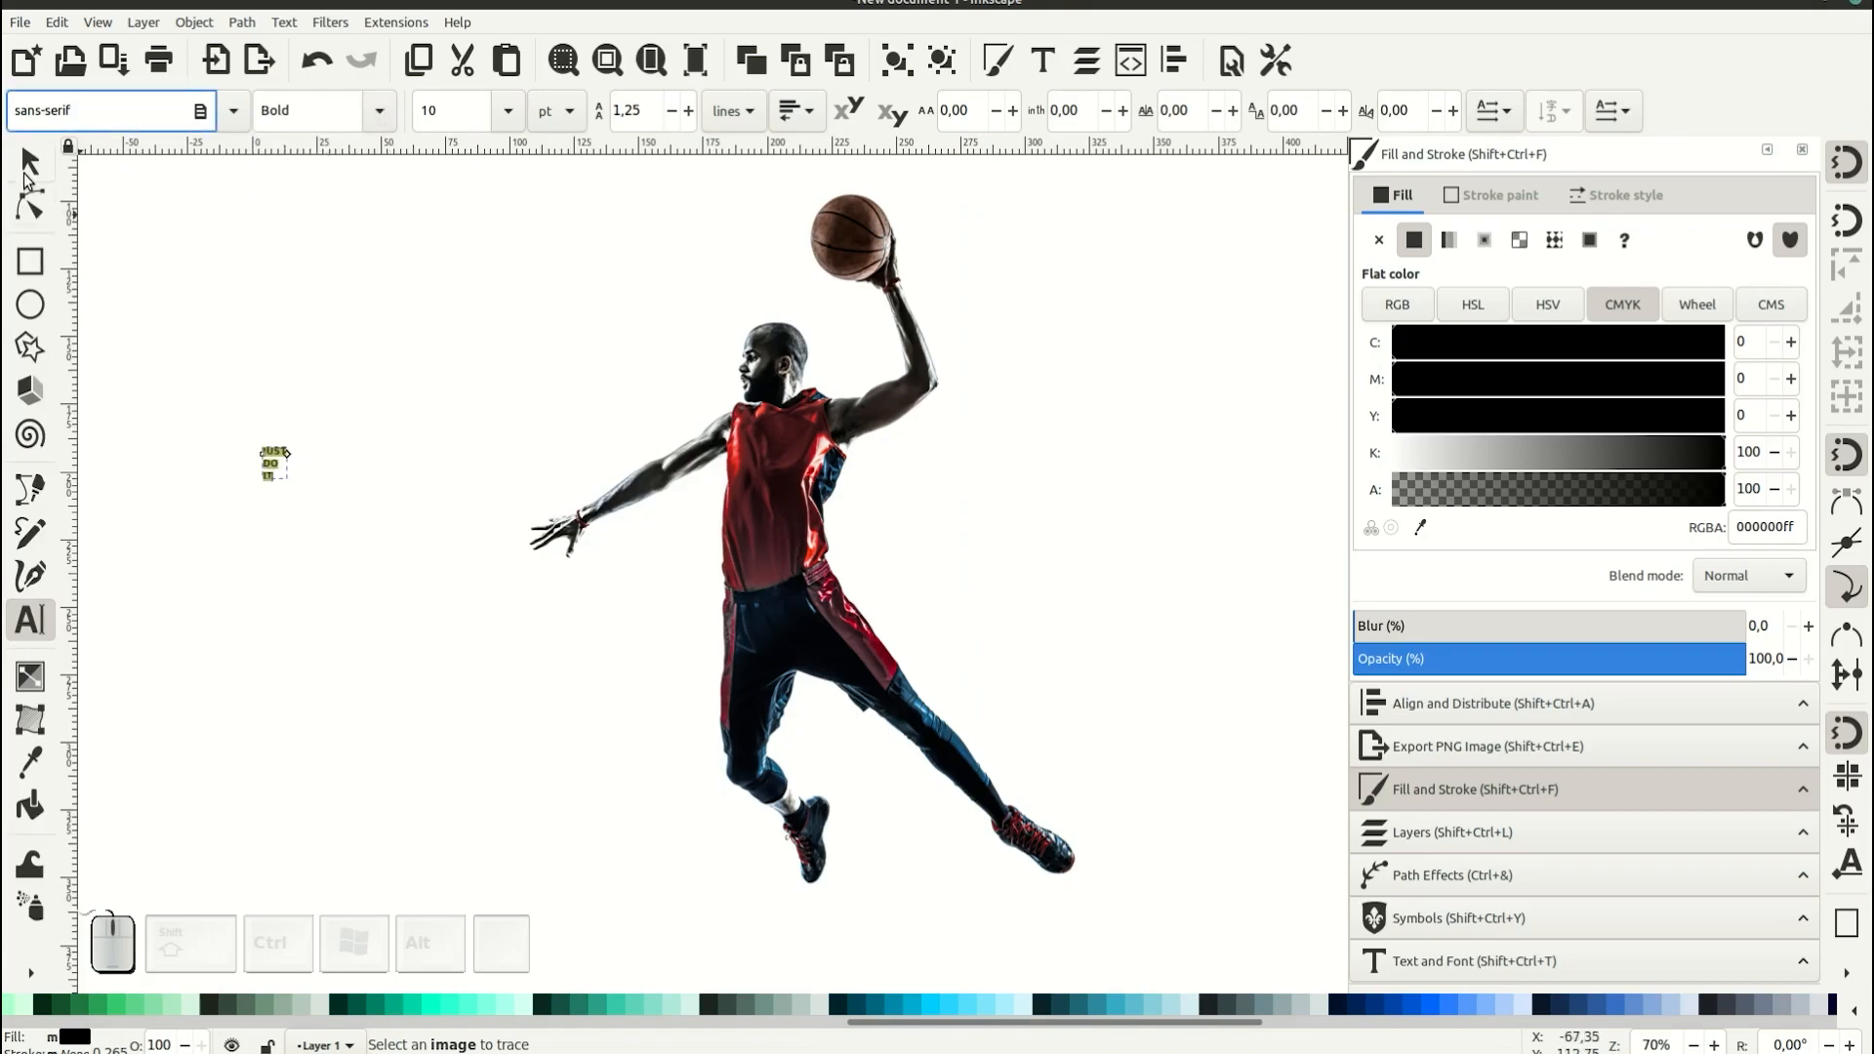
- Enlarge the JUST DO IT text proportionally to about 90 pt and centre-align its three lines
{"action": "left_click", "coordinate": [29, 161]}
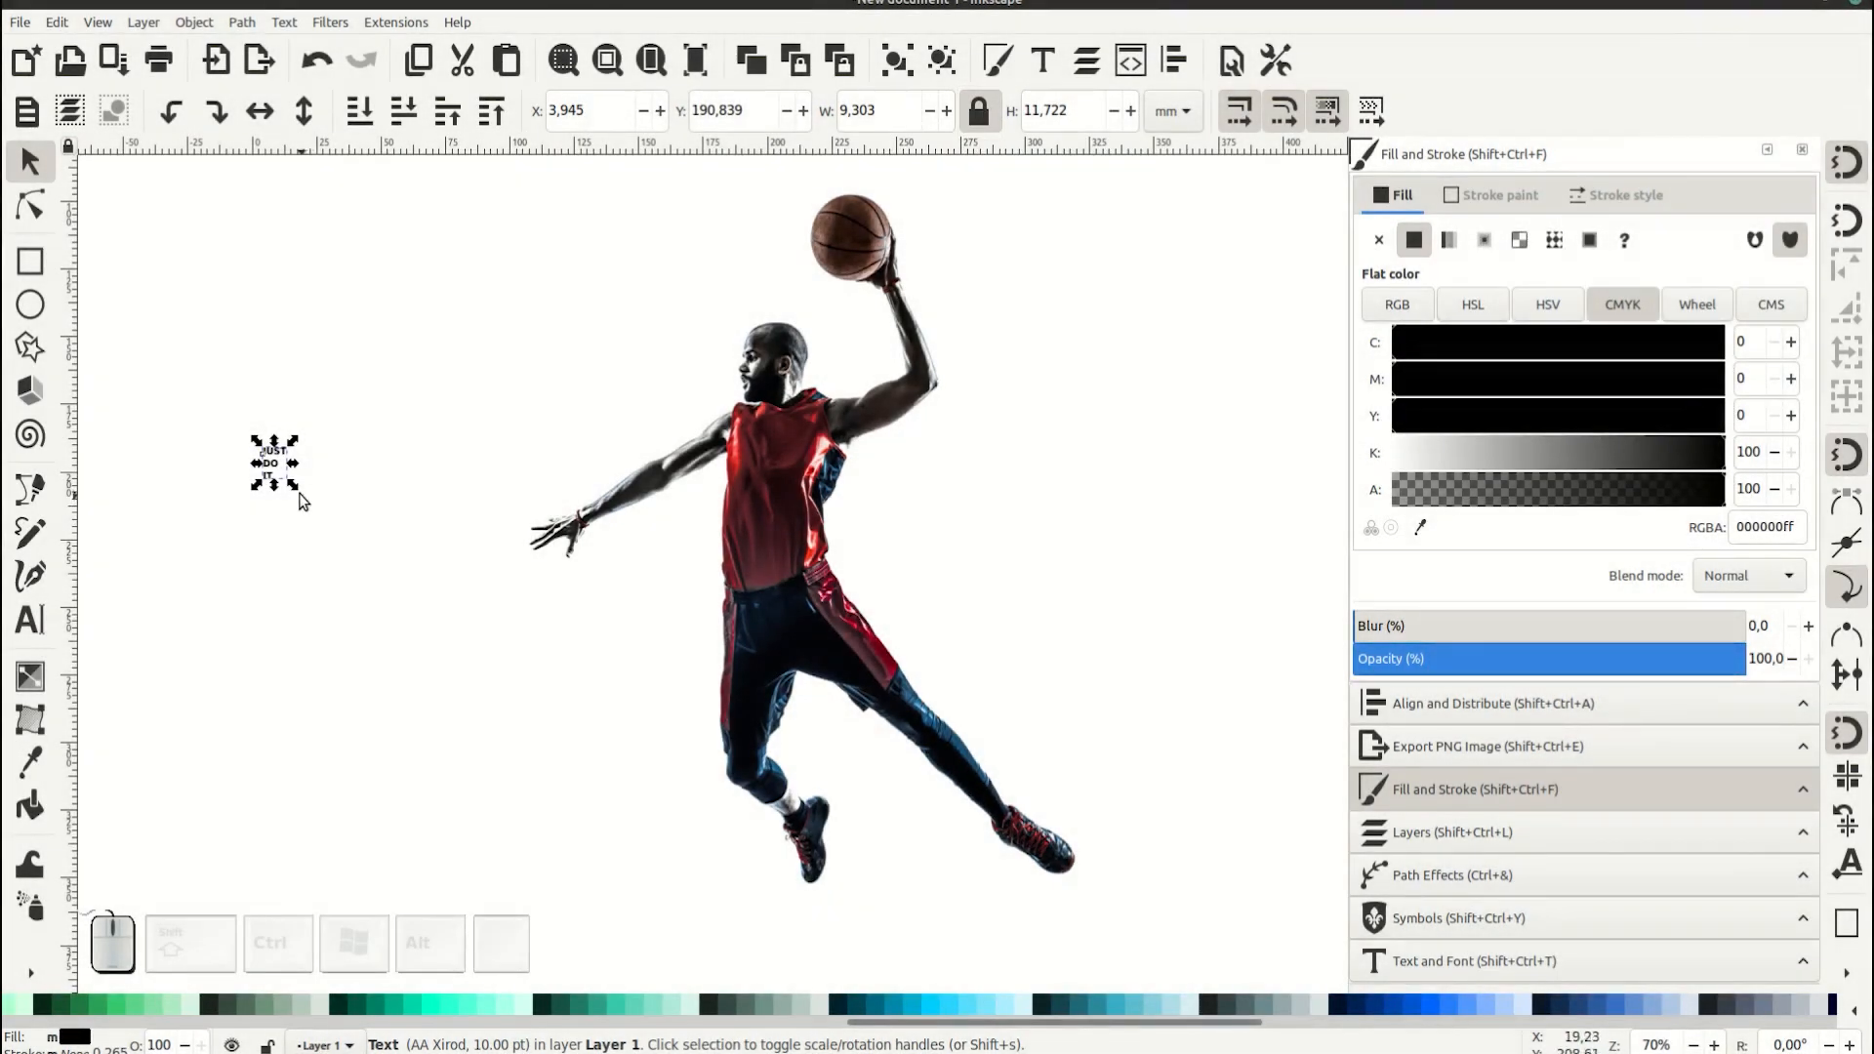
{"action": "left_click_drag", "start_coordinate": [293, 485], "coordinate": [553, 737]}
{"action": "double_click", "coordinate": [313, 478]}
{"action": "left_click_drag", "start_coordinate": [305, 486], "coordinate": [390, 689]}
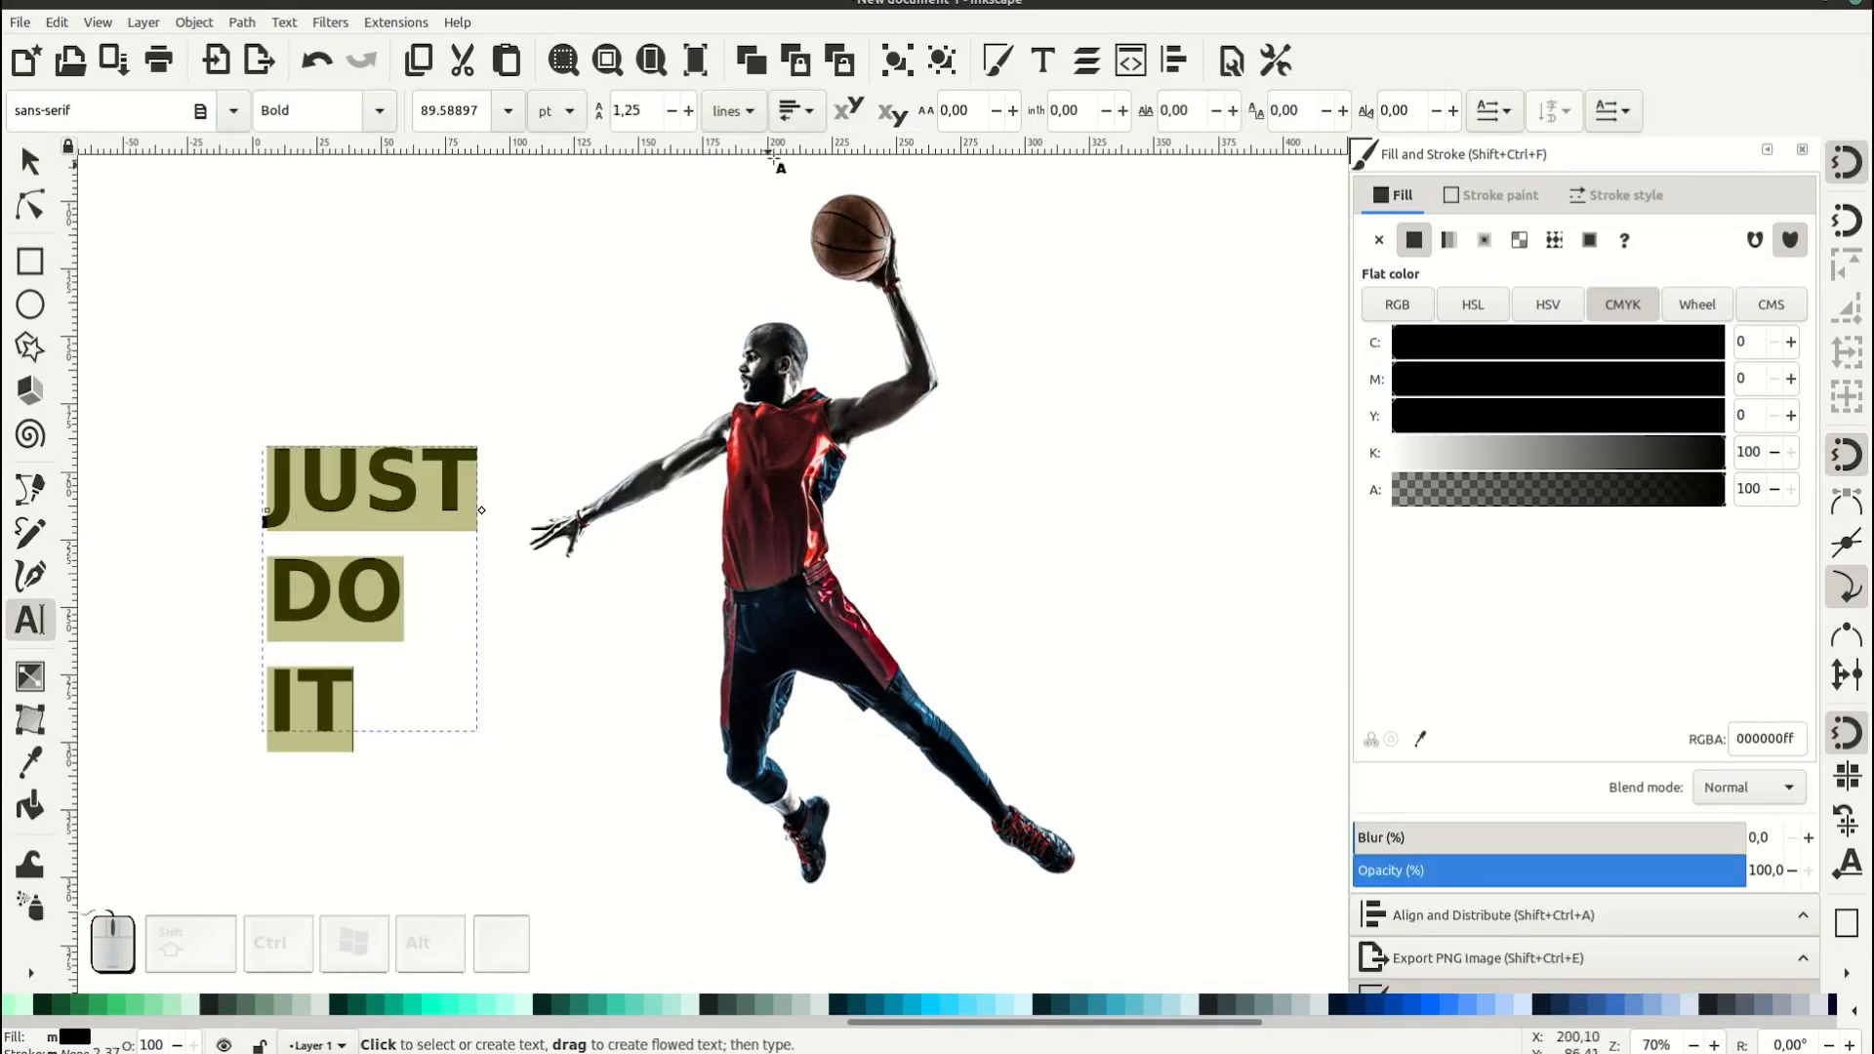
{"action": "left_click", "coordinate": [805, 116]}
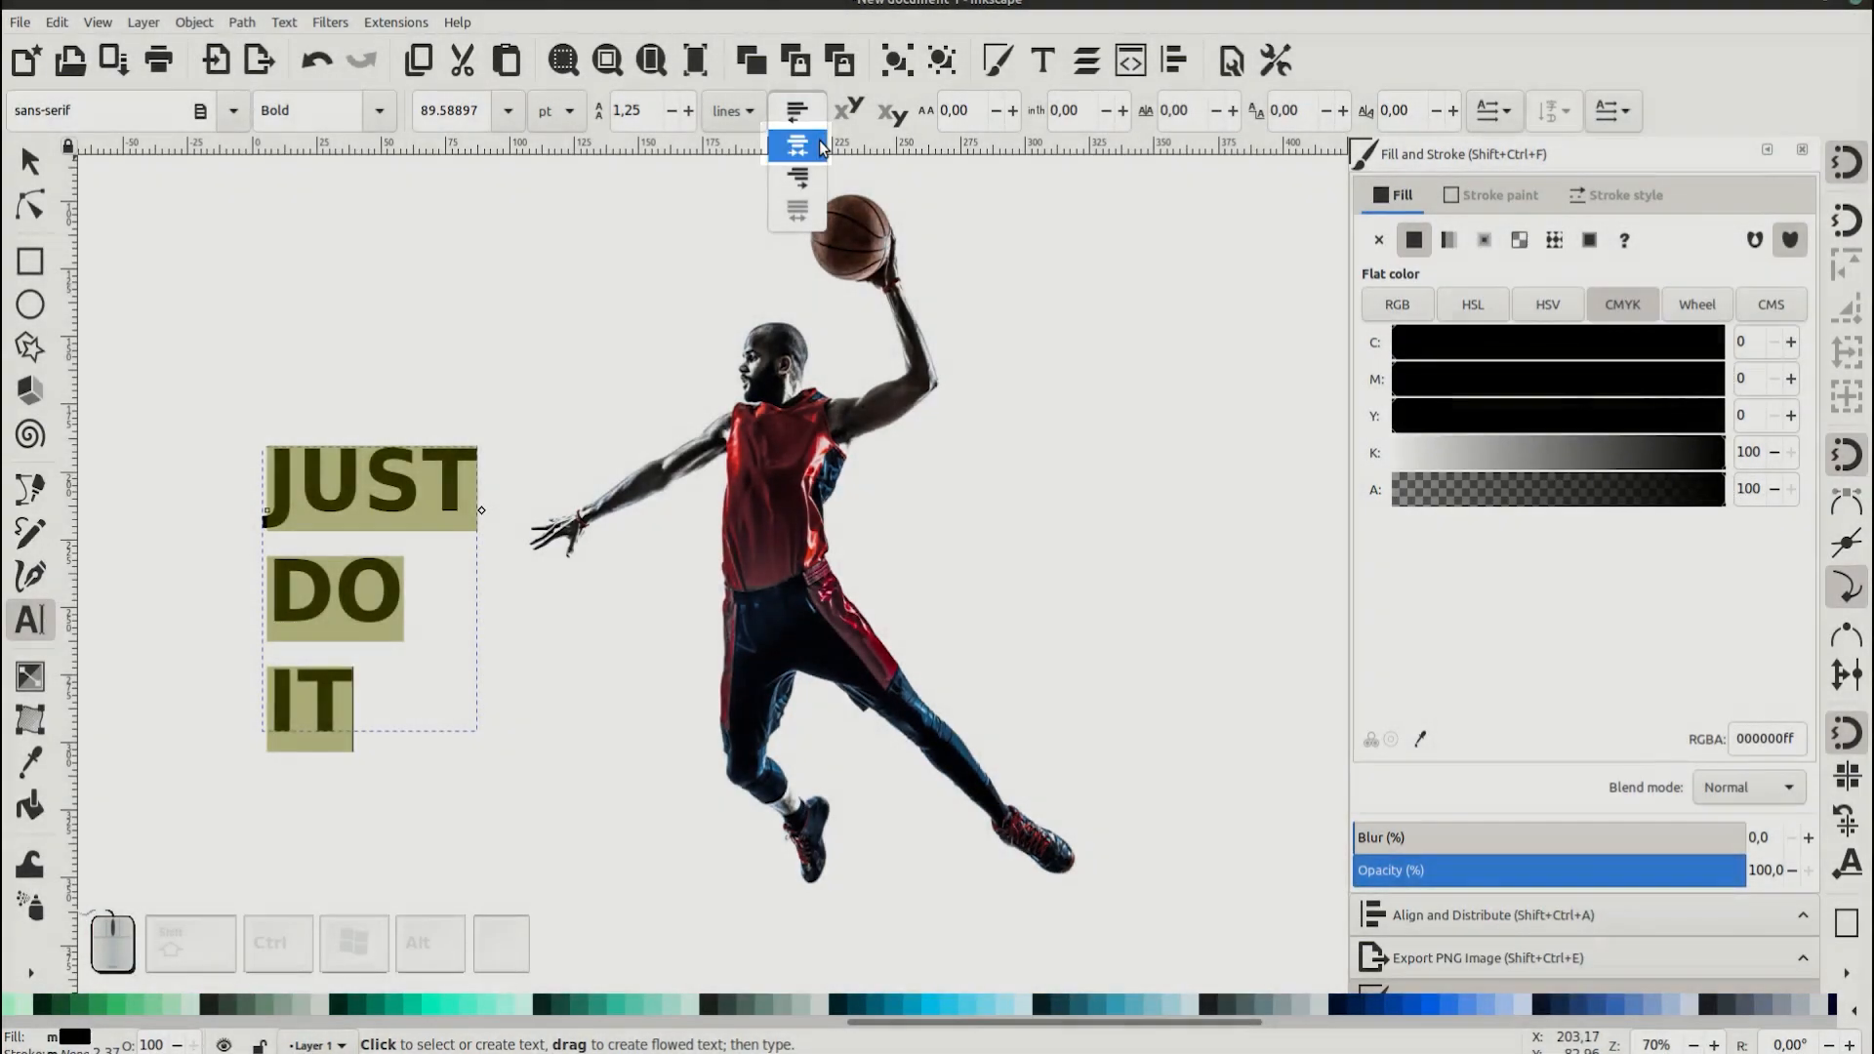
{"action": "left_click", "coordinate": [820, 147]}
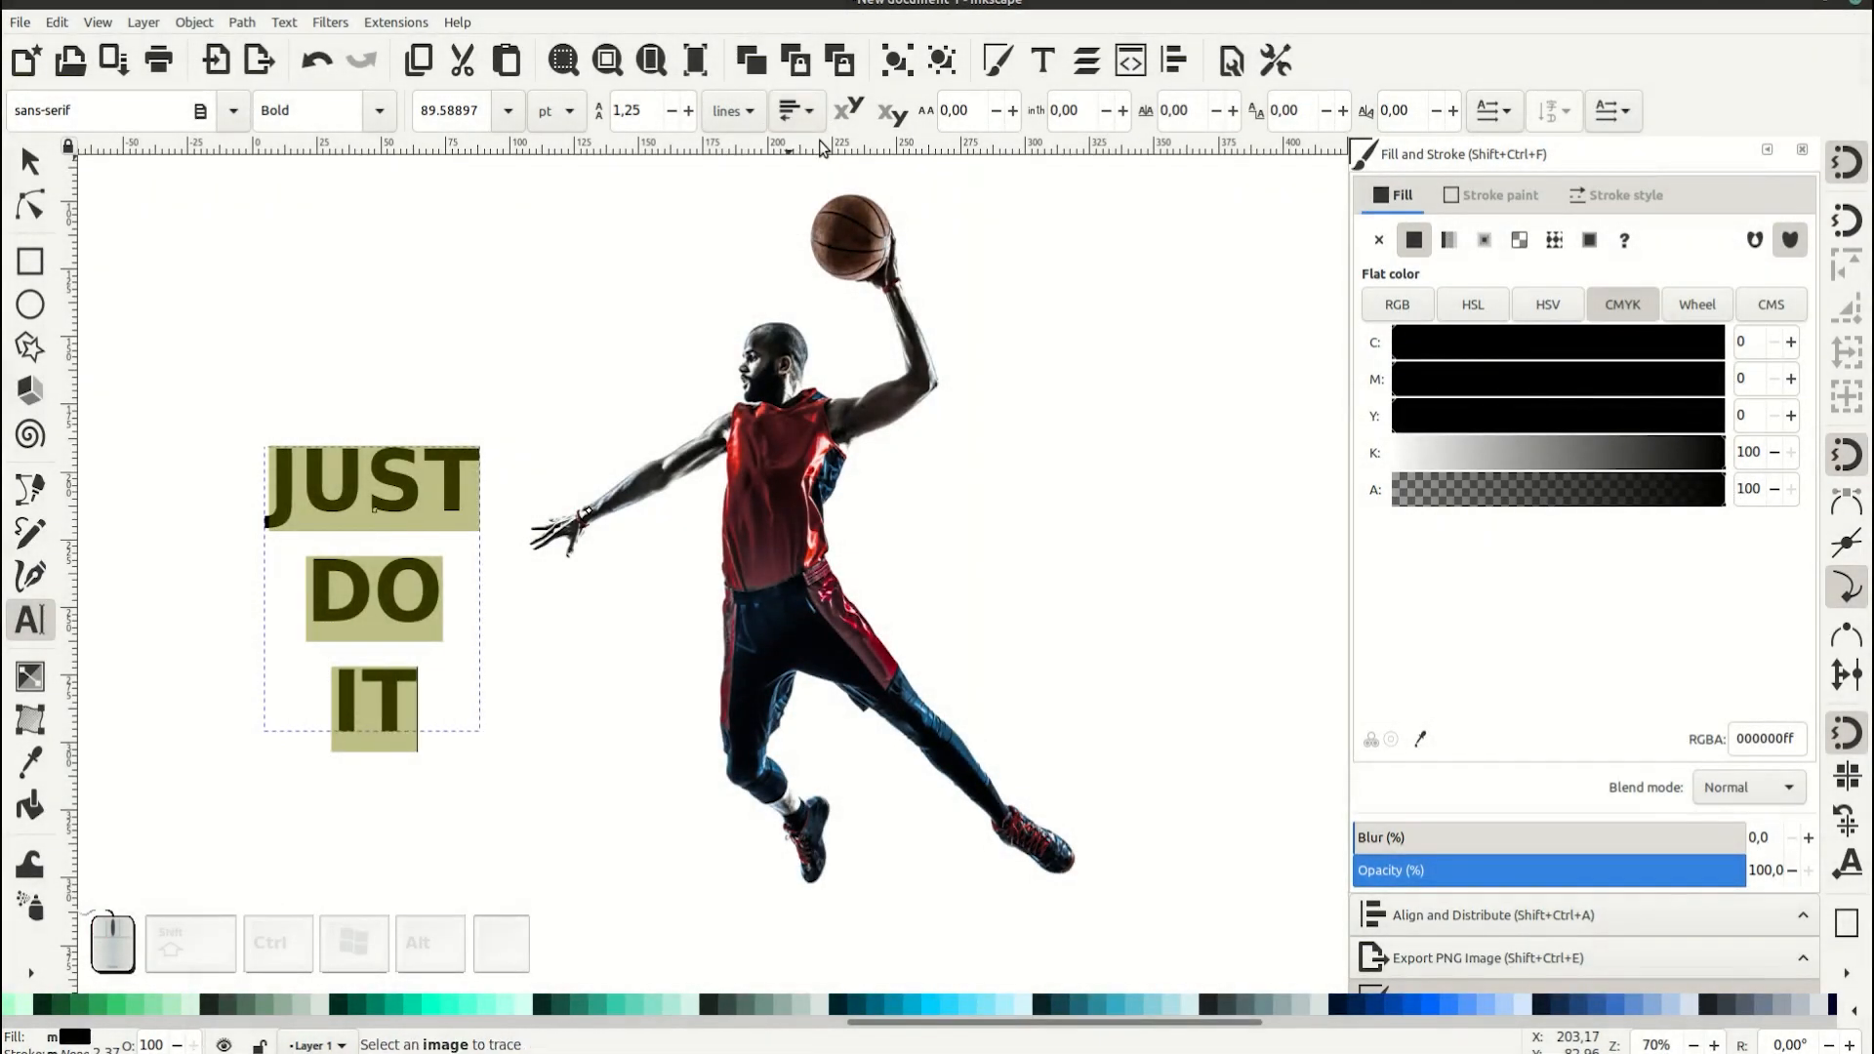
- Scale the text to about 194 by 244 mm, place it over the player and fill it with blue 0055d4
{"action": "left_click", "coordinate": [29, 166]}
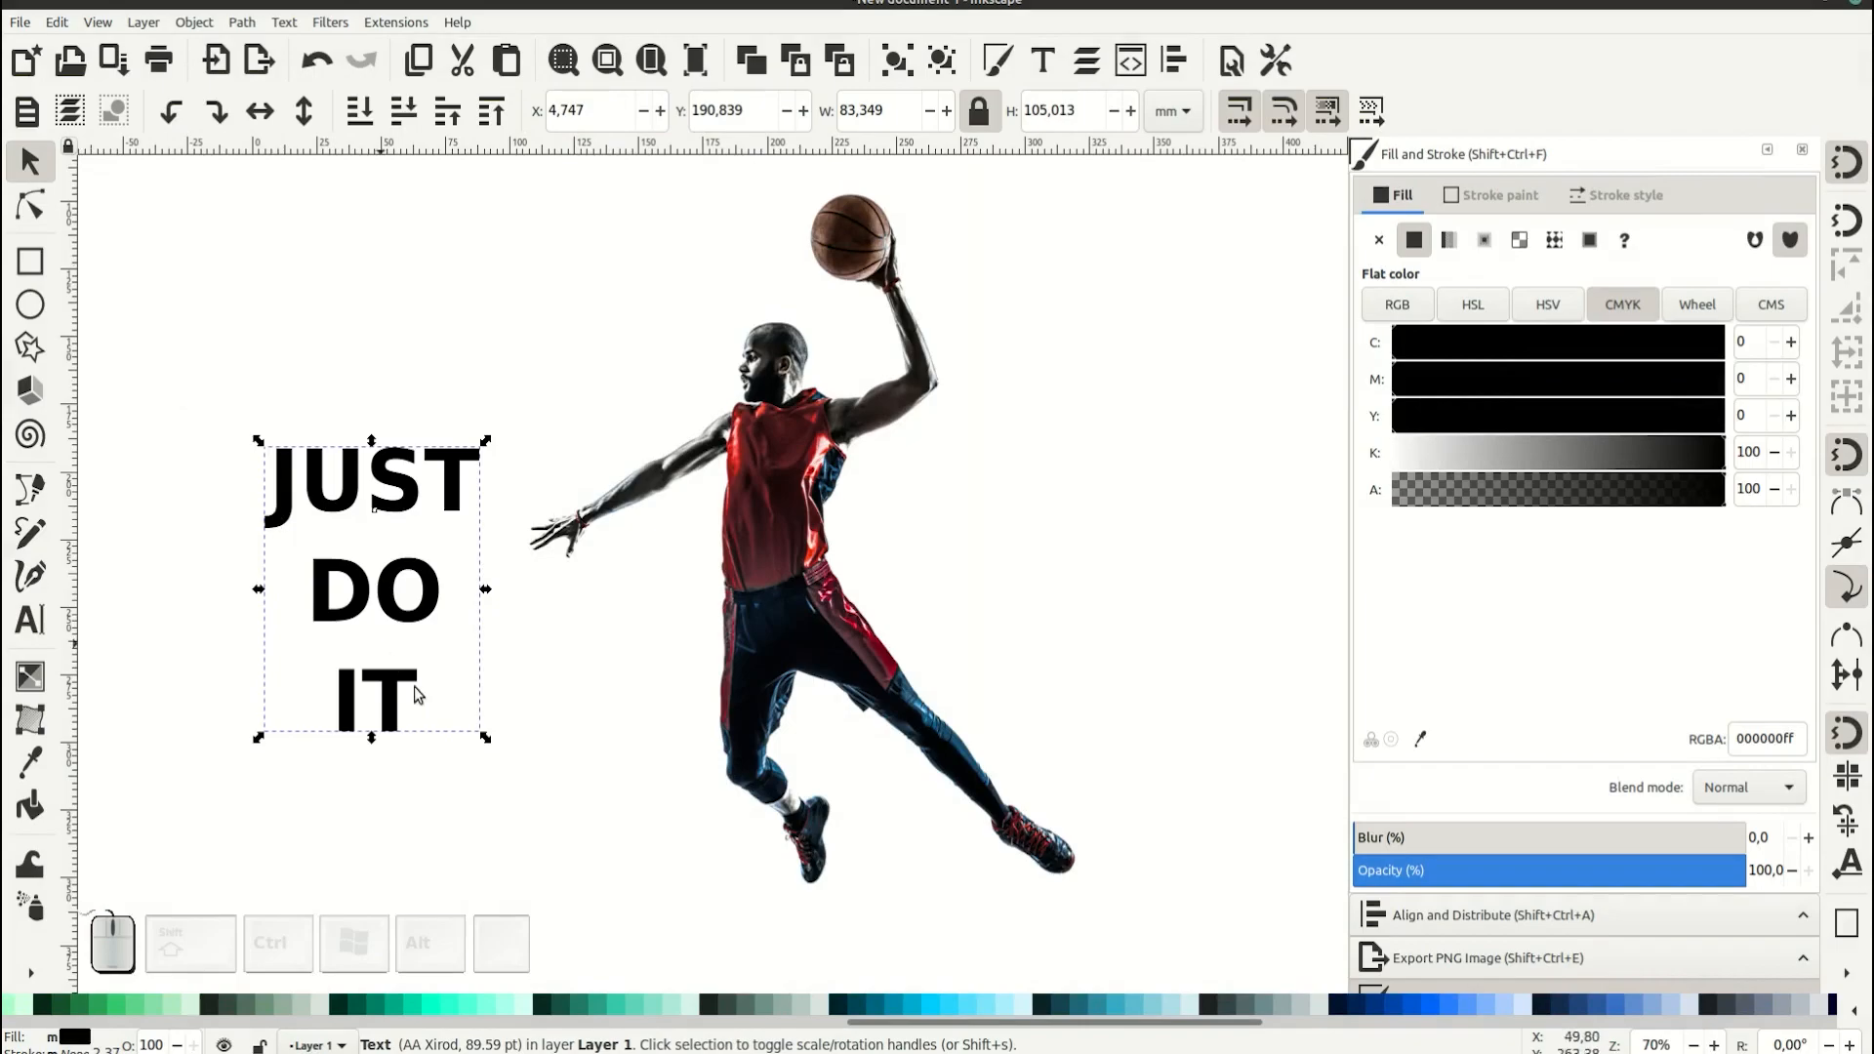
{"action": "mouse_move", "coordinate": [488, 442]}
{"action": "left_mouse_down"}
{"action": "mouse_move", "coordinate": [703, 281]}
{"action": "mouse_move", "coordinate": [656, 215]}
{"action": "left_mouse_up"}
{"action": "left_click_drag", "start_coordinate": [527, 308], "coordinate": [1020, 857]}
{"action": "left_click_drag", "start_coordinate": [893, 331], "coordinate": [835, 339]}
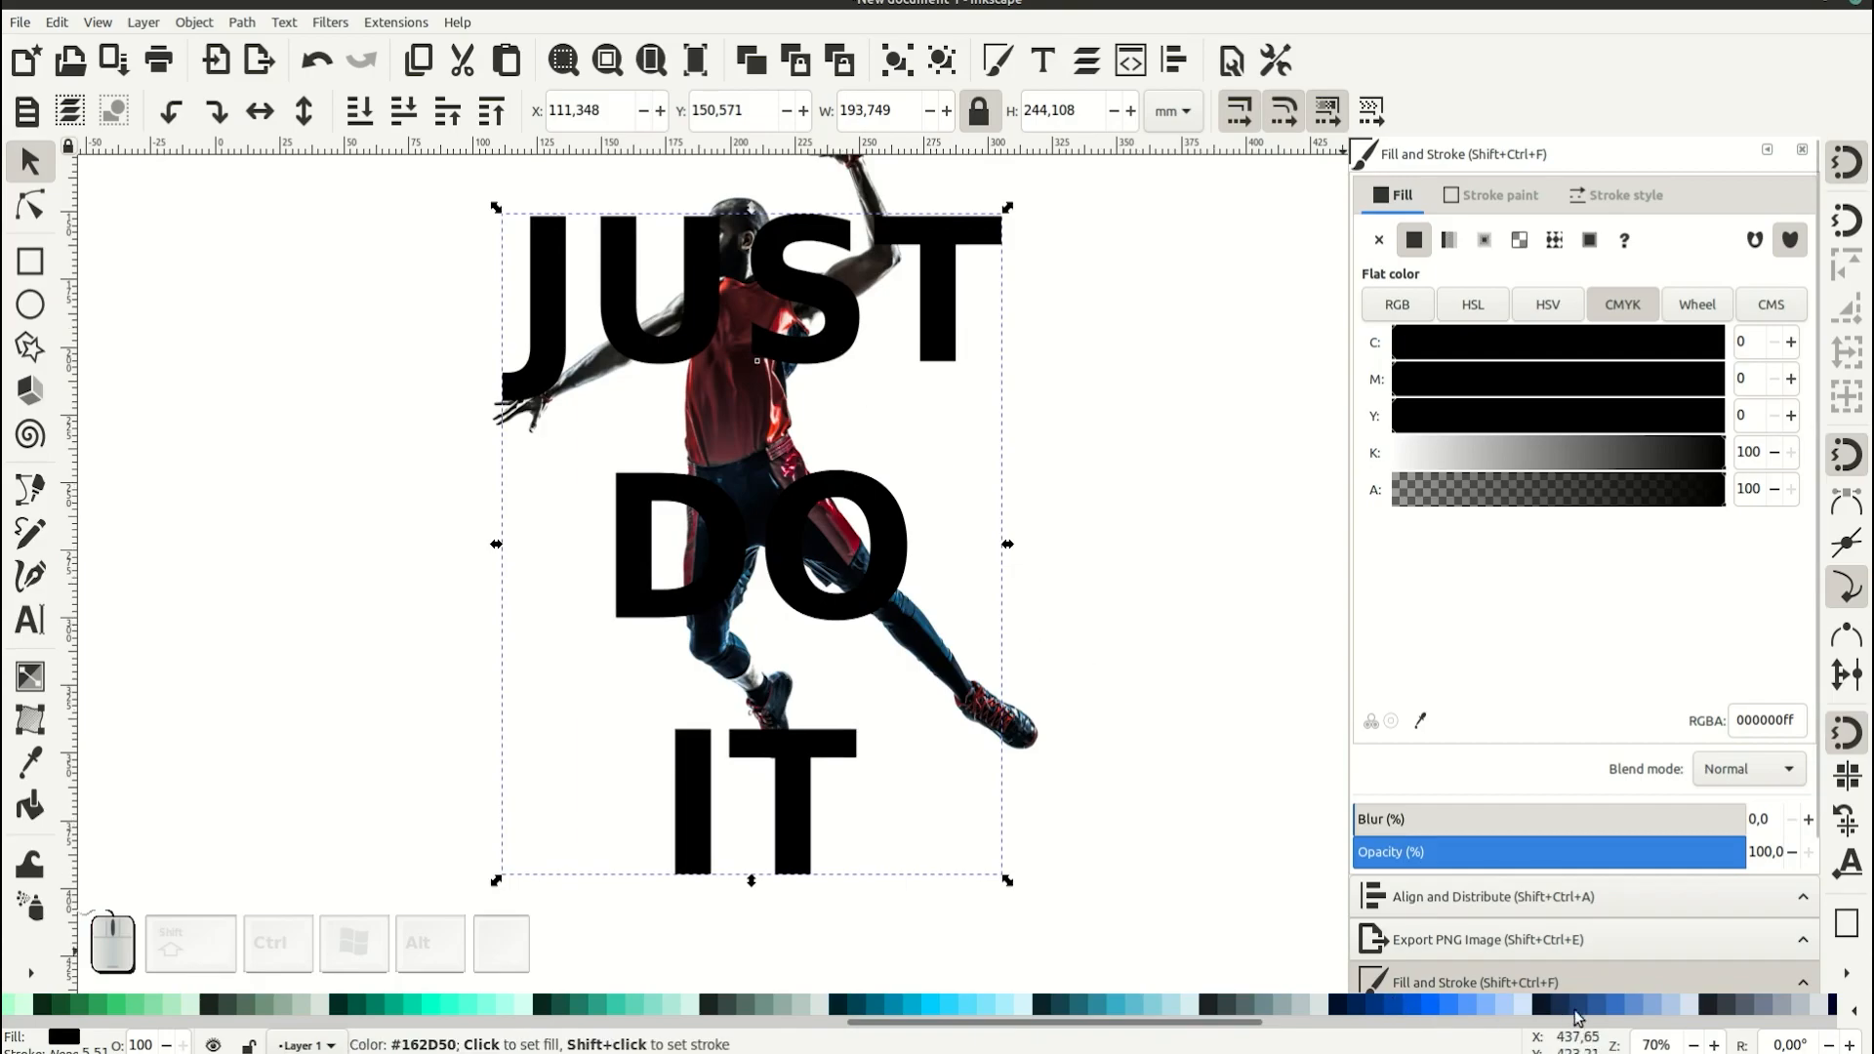
{"action": "left_click", "coordinate": [1411, 1008]}
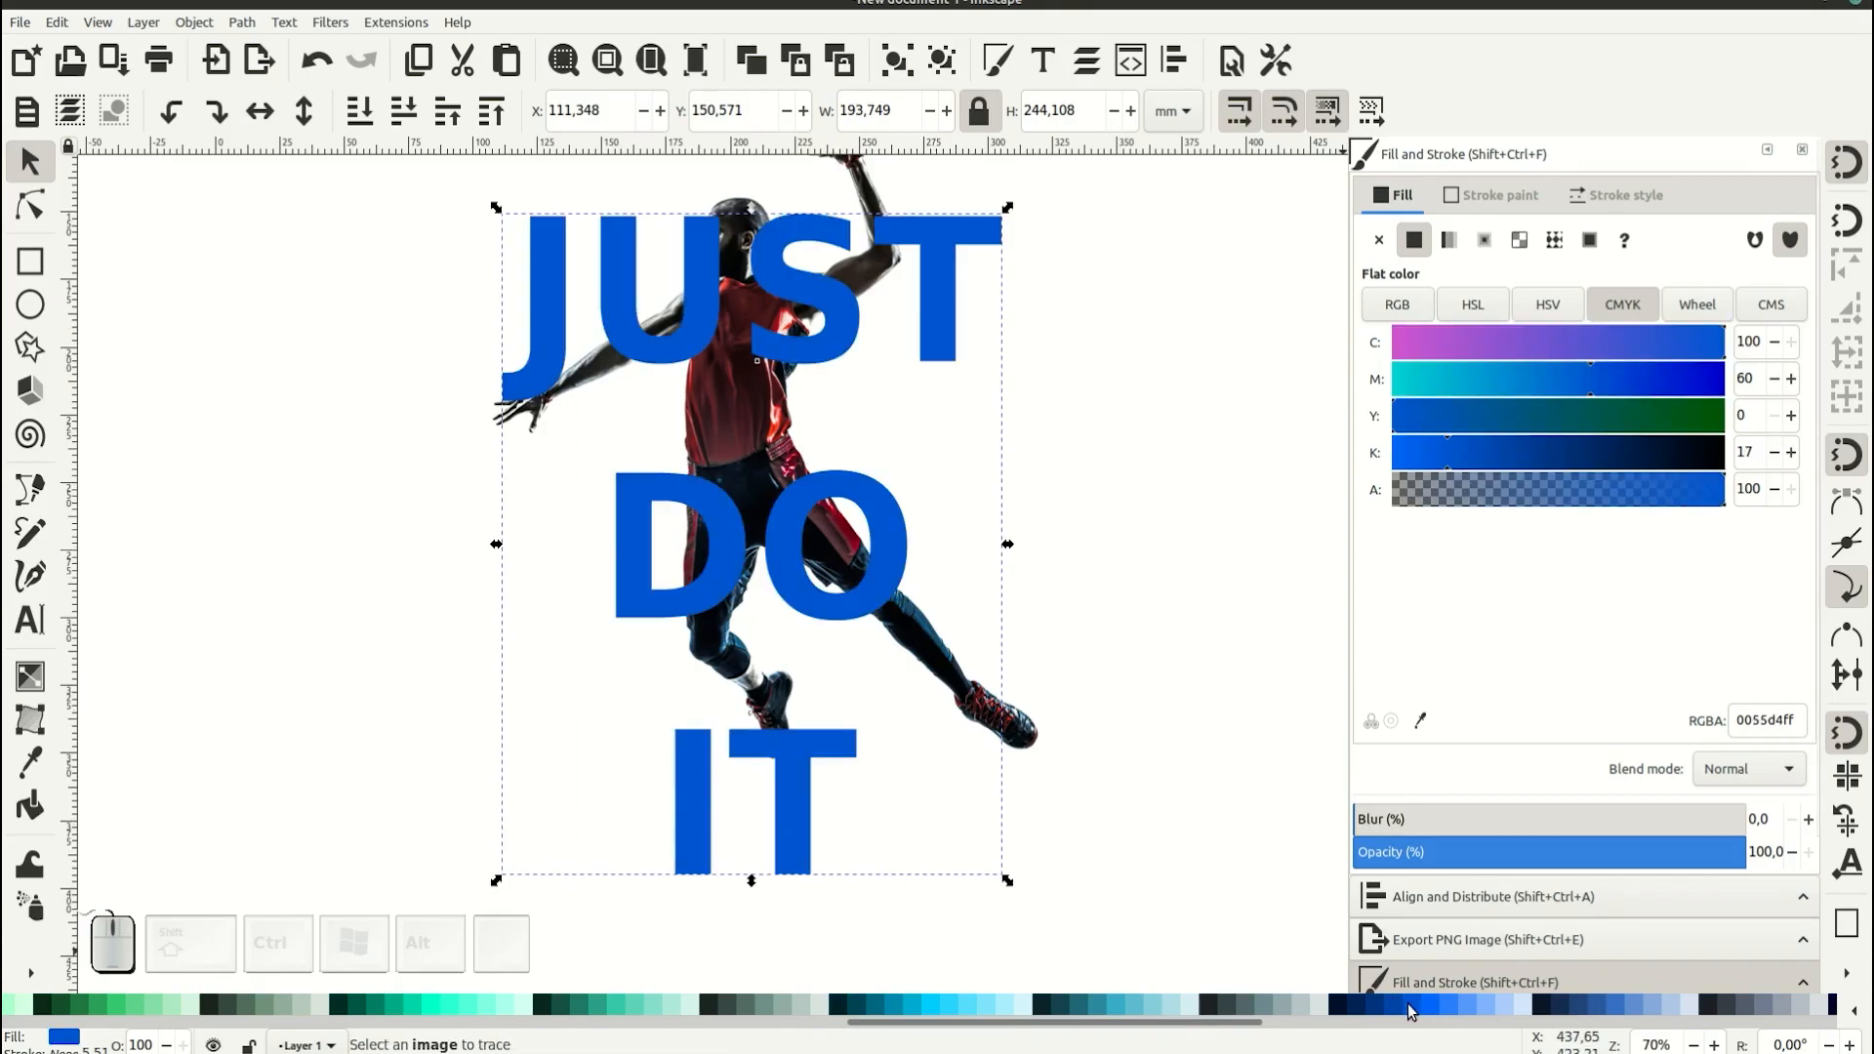
{"action": "scroll", "coordinate": [1015, 595], "scroll_direction": "up", "scroll_amount": 1}
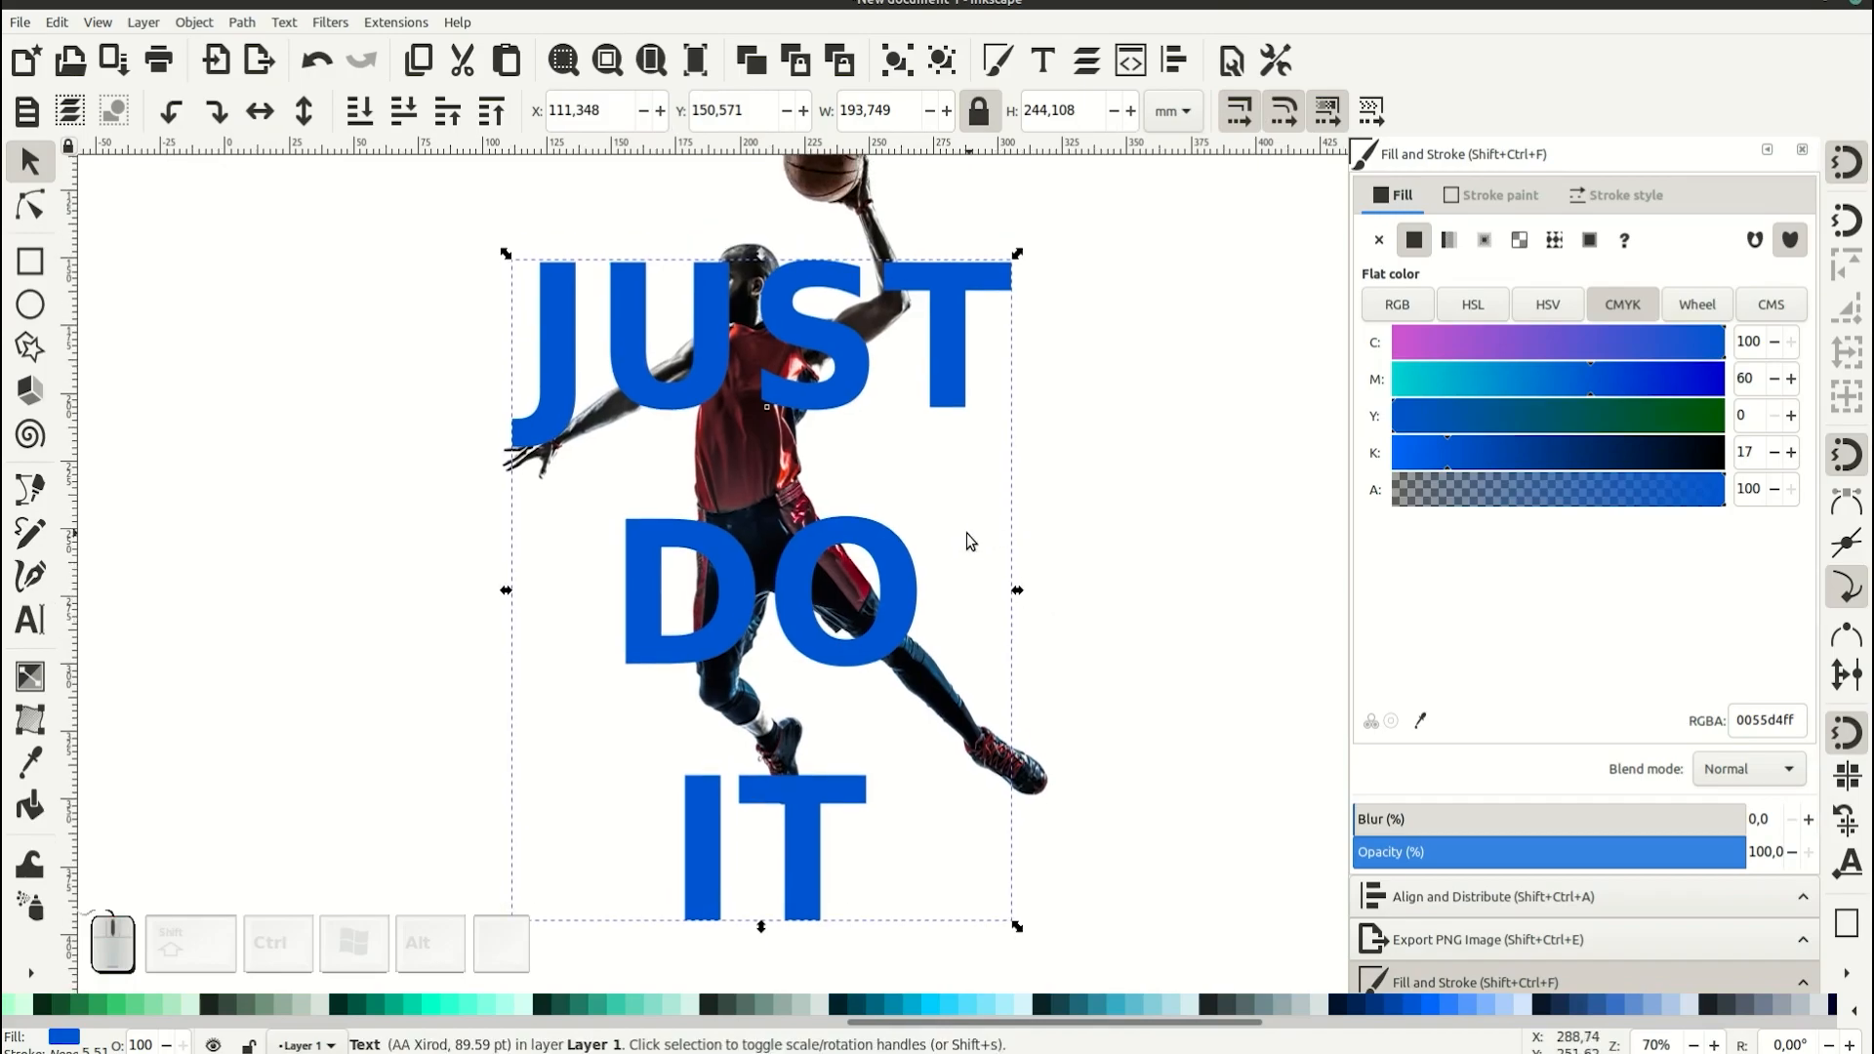
- Convert the text to paths and ungroup it into individual letters
{"action": "left_click", "coordinate": [243, 23]}
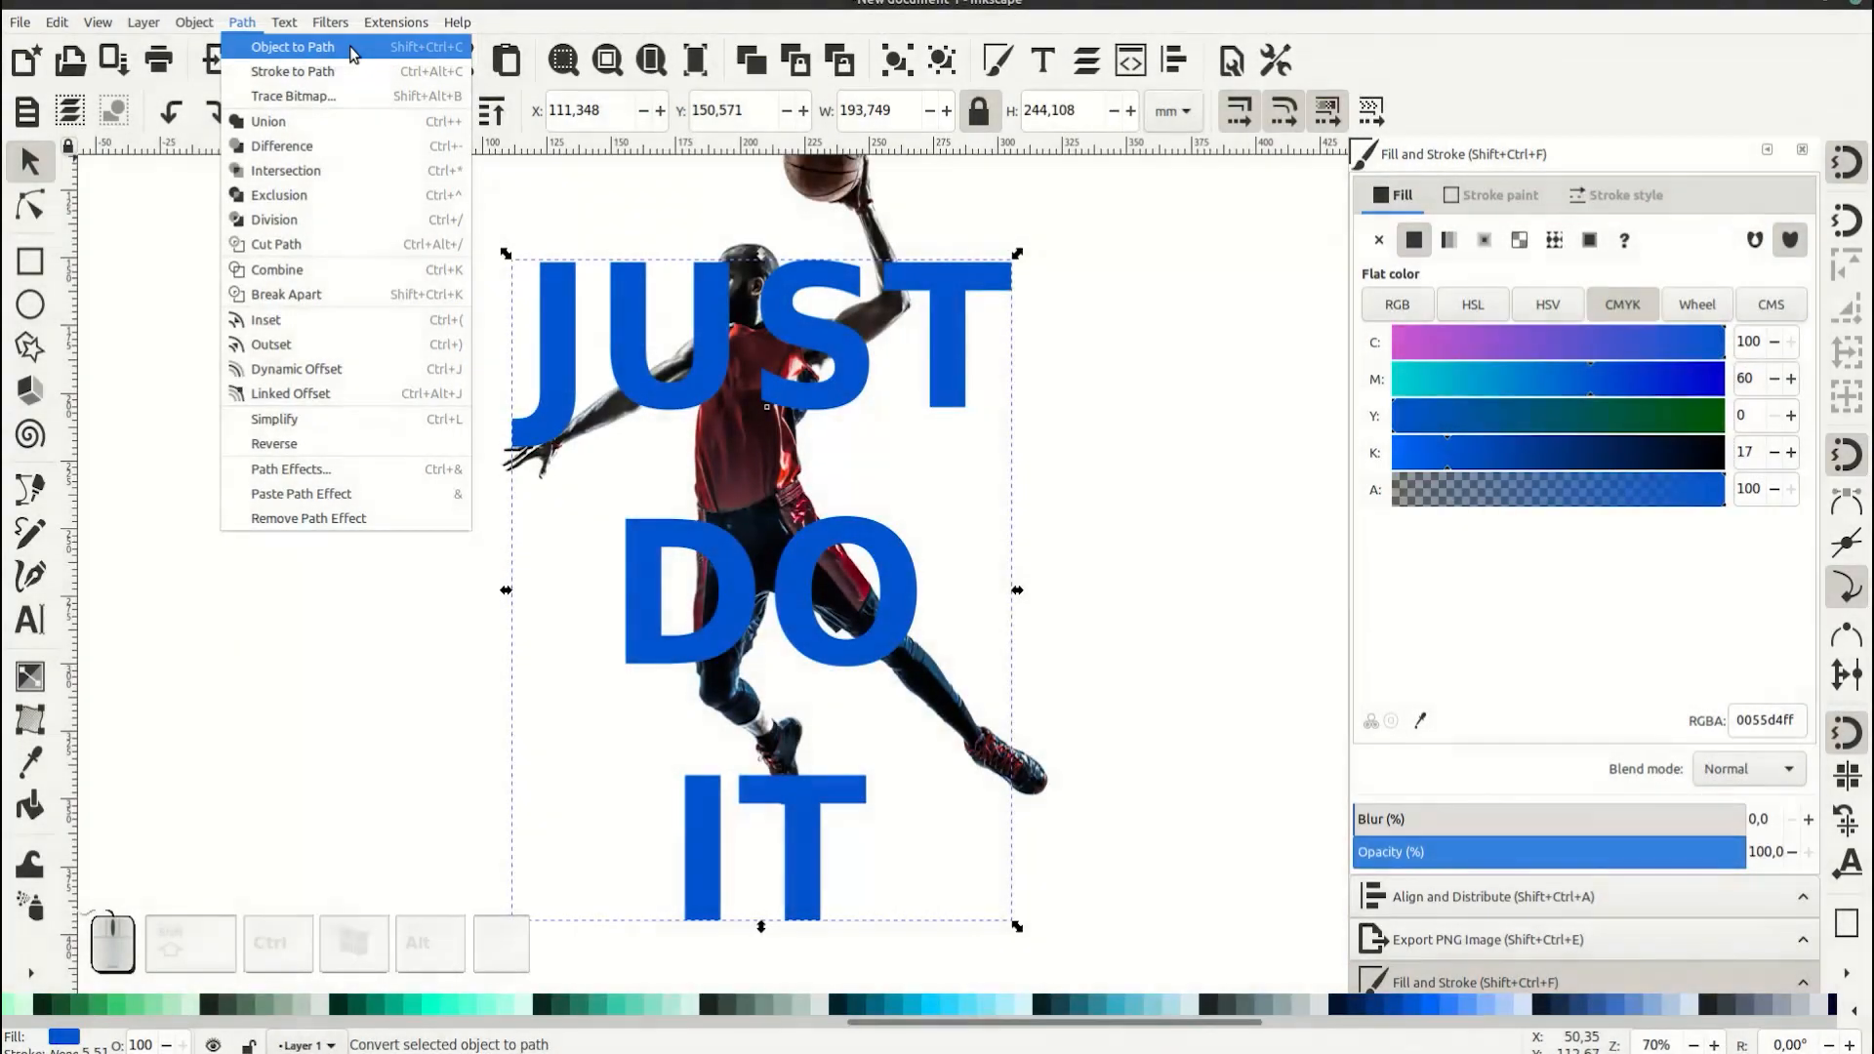
{"action": "left_click", "coordinate": [354, 49]}
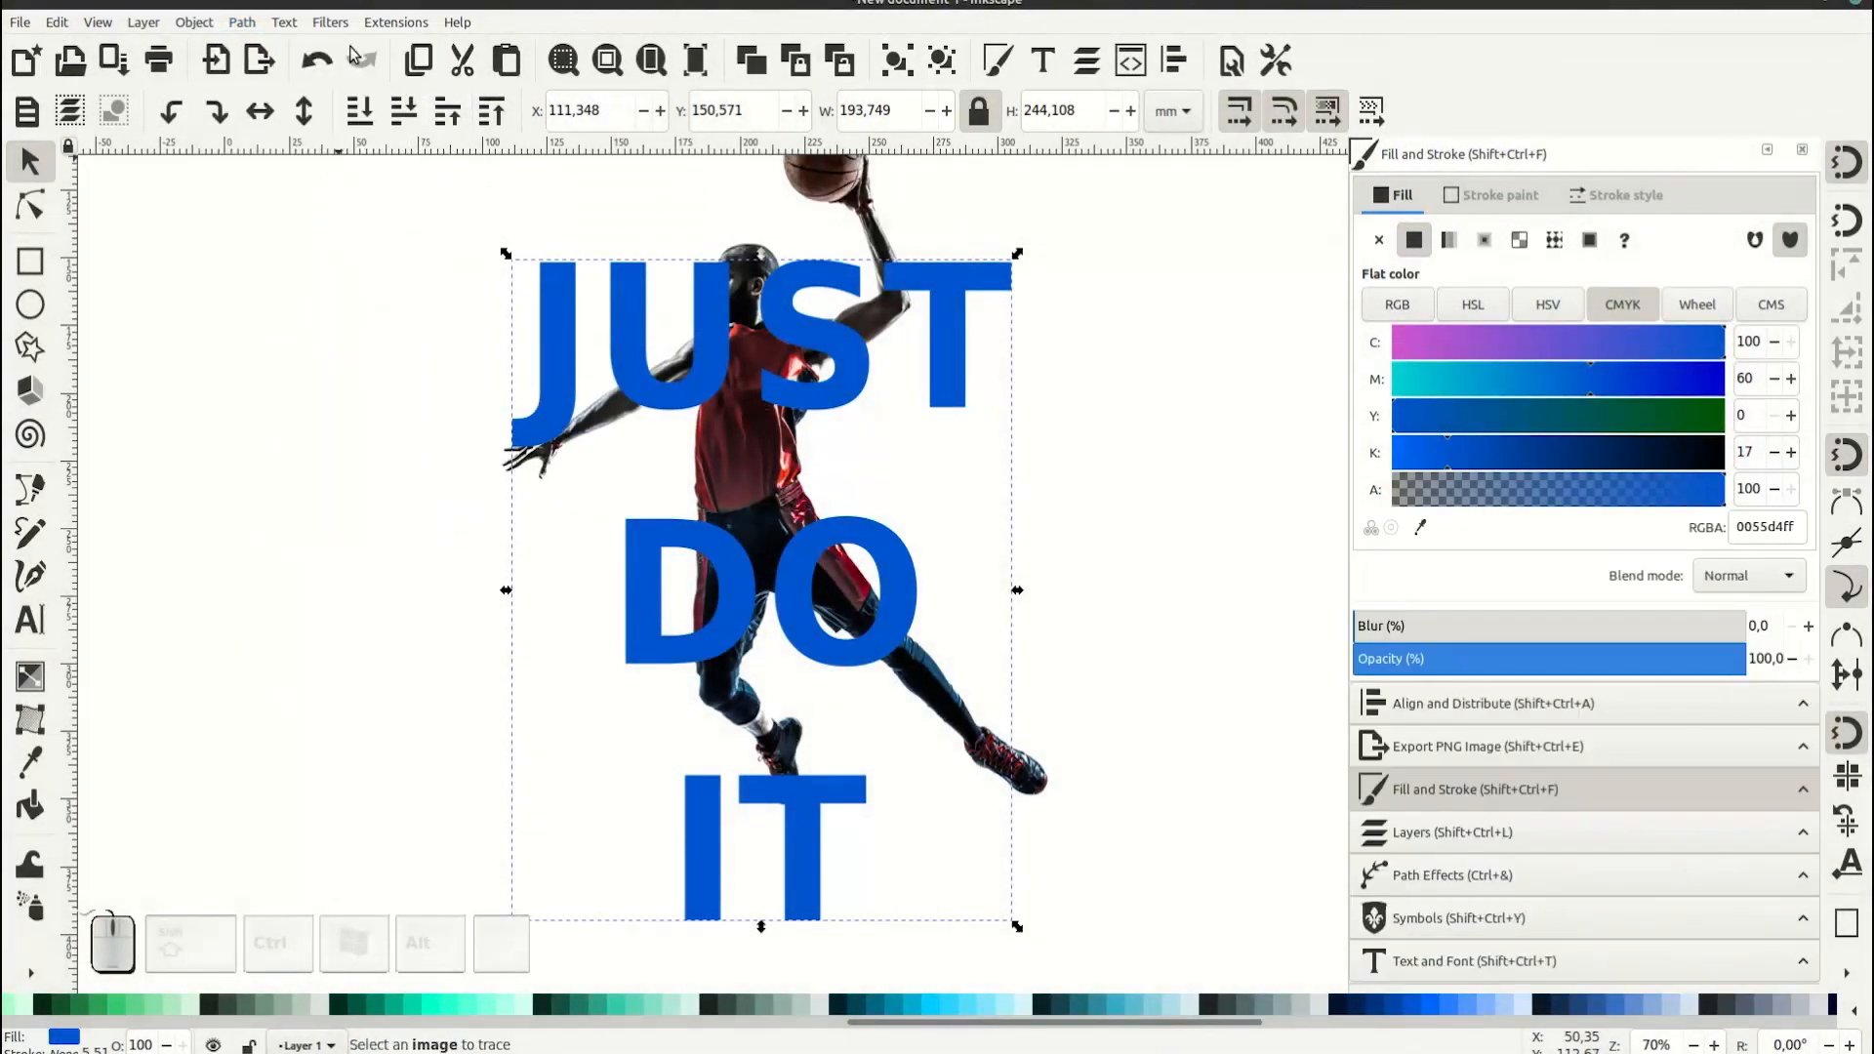
{"action": "left_click", "coordinate": [194, 22]}
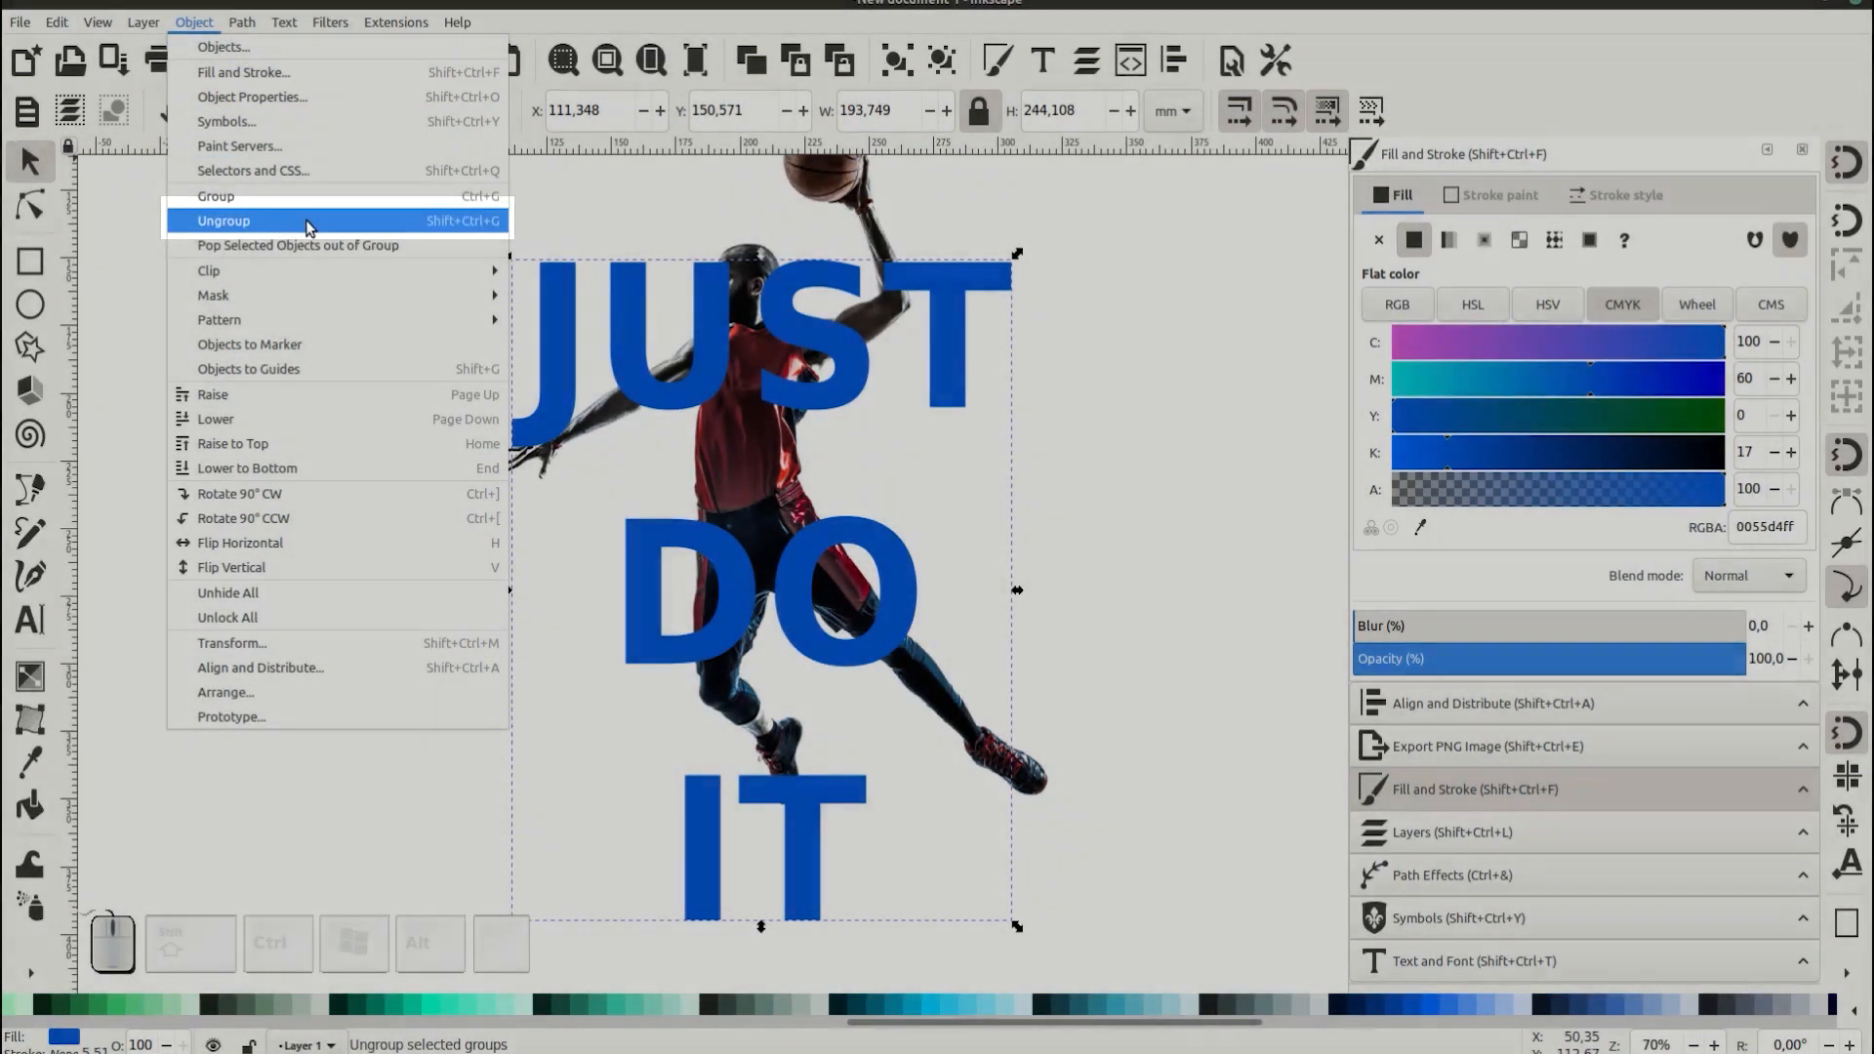
{"action": "left_click", "coordinate": [308, 223]}
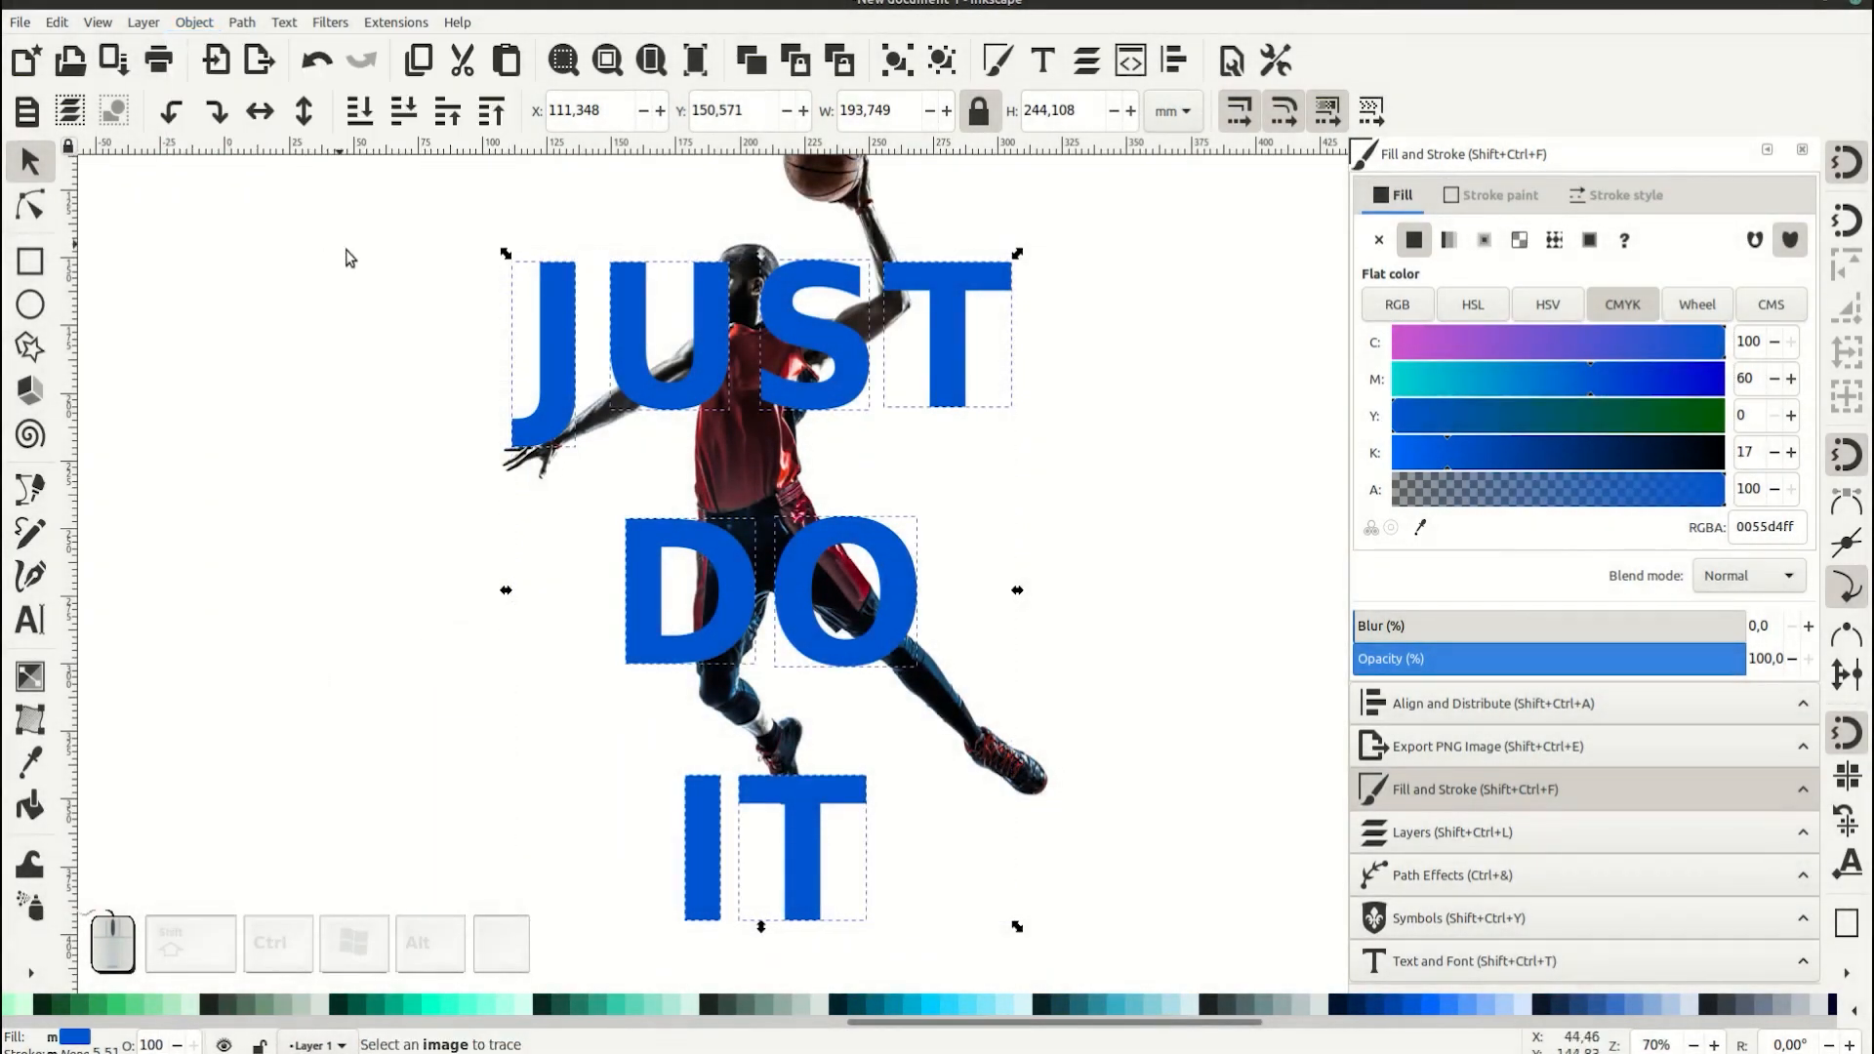
{"action": "left_click", "coordinate": [348, 254]}
- Lower the opacity of the letter U in JUST to about 74%
{"action": "left_click_drag", "start_coordinate": [765, 389], "coordinate": [720, 521]}
{"action": "scroll", "coordinate": [696, 445], "scroll_direction": "up", "scroll_amount": 3}
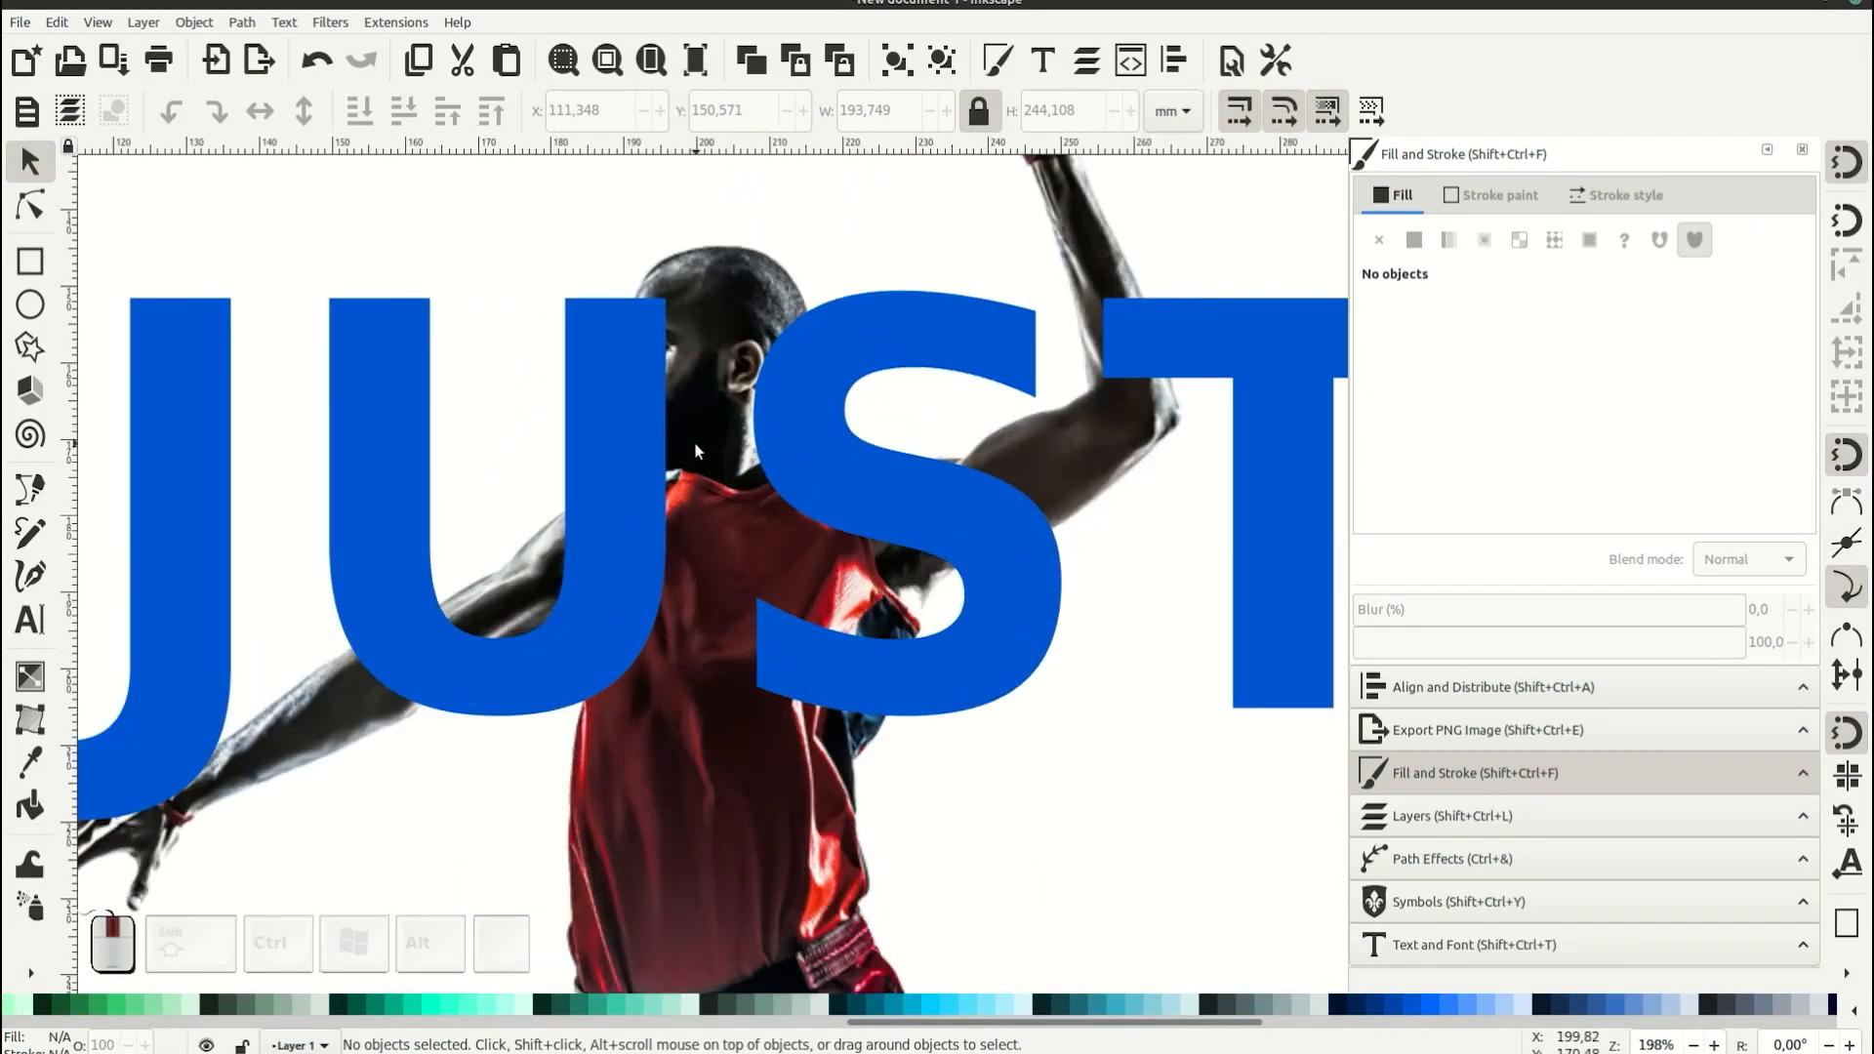
{"action": "scroll", "coordinate": [696, 451], "scroll_direction": "up", "scroll_amount": 3}
{"action": "left_click", "coordinate": [525, 429]}
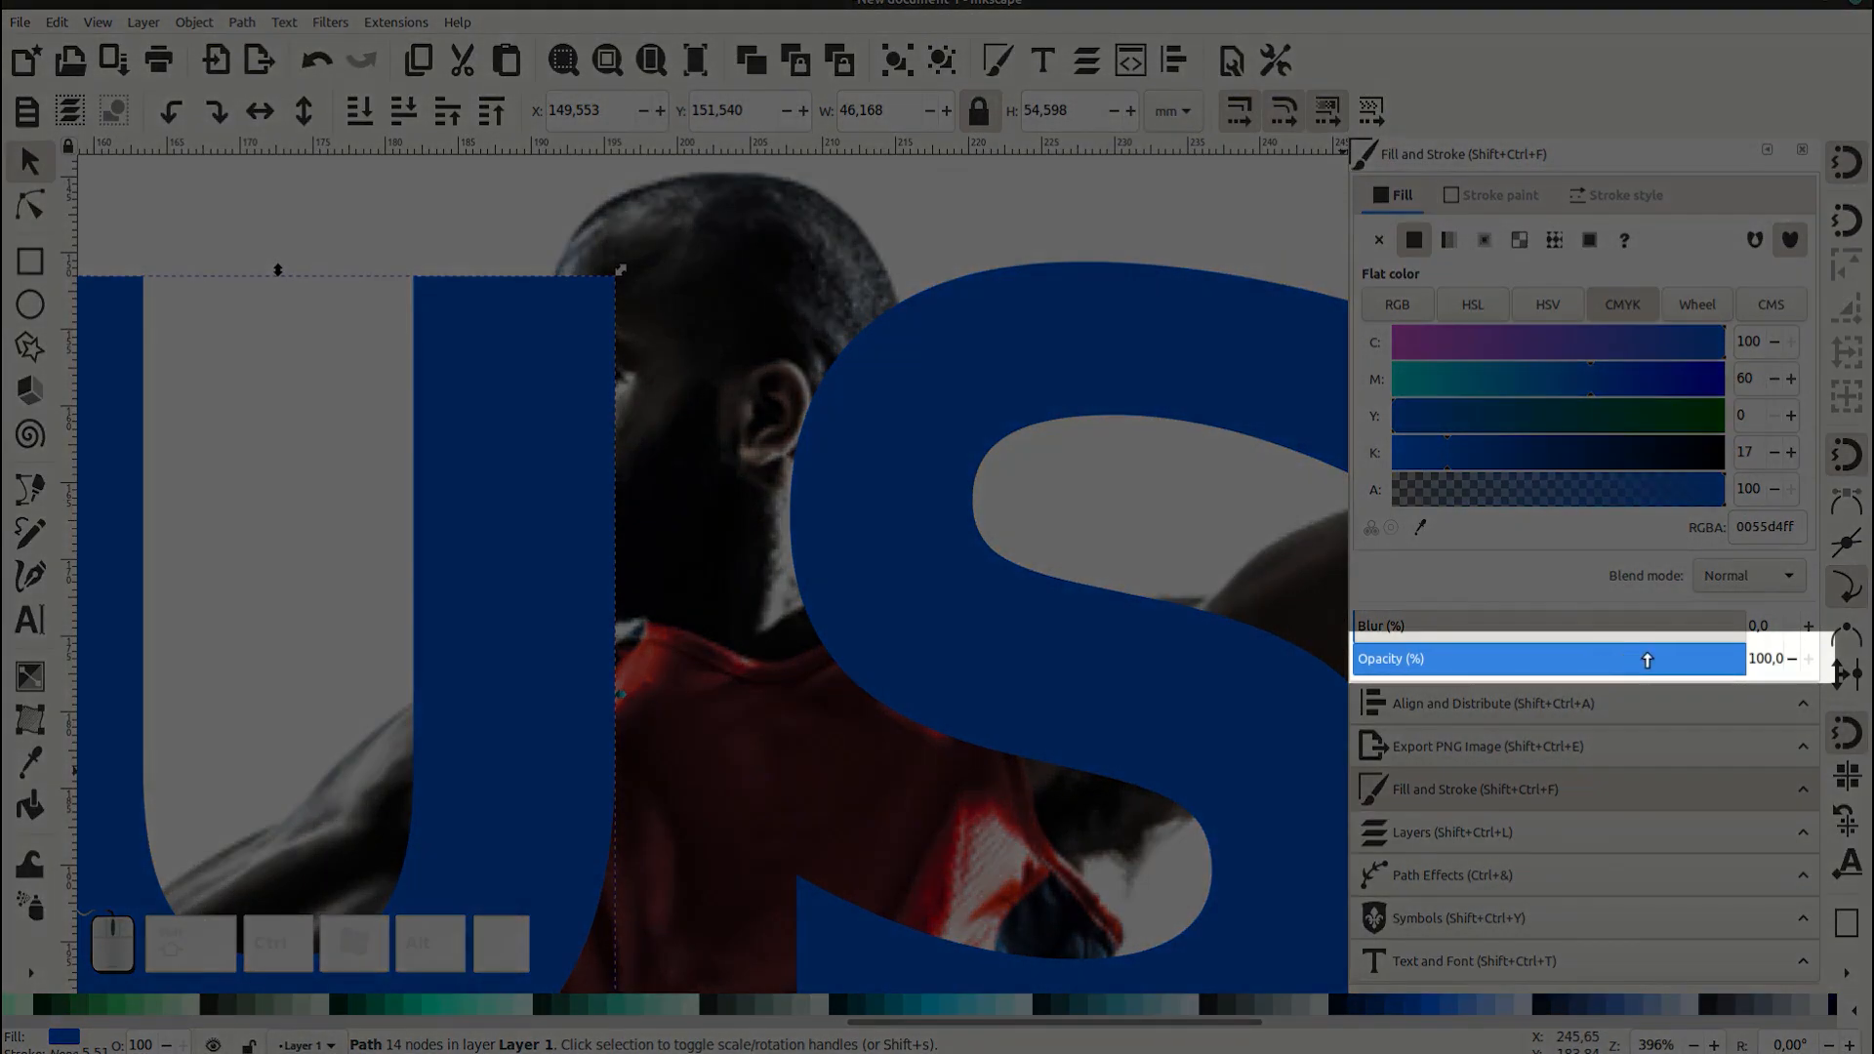
{"action": "left_click_drag", "start_coordinate": [1646, 659], "coordinate": [1640, 657]}
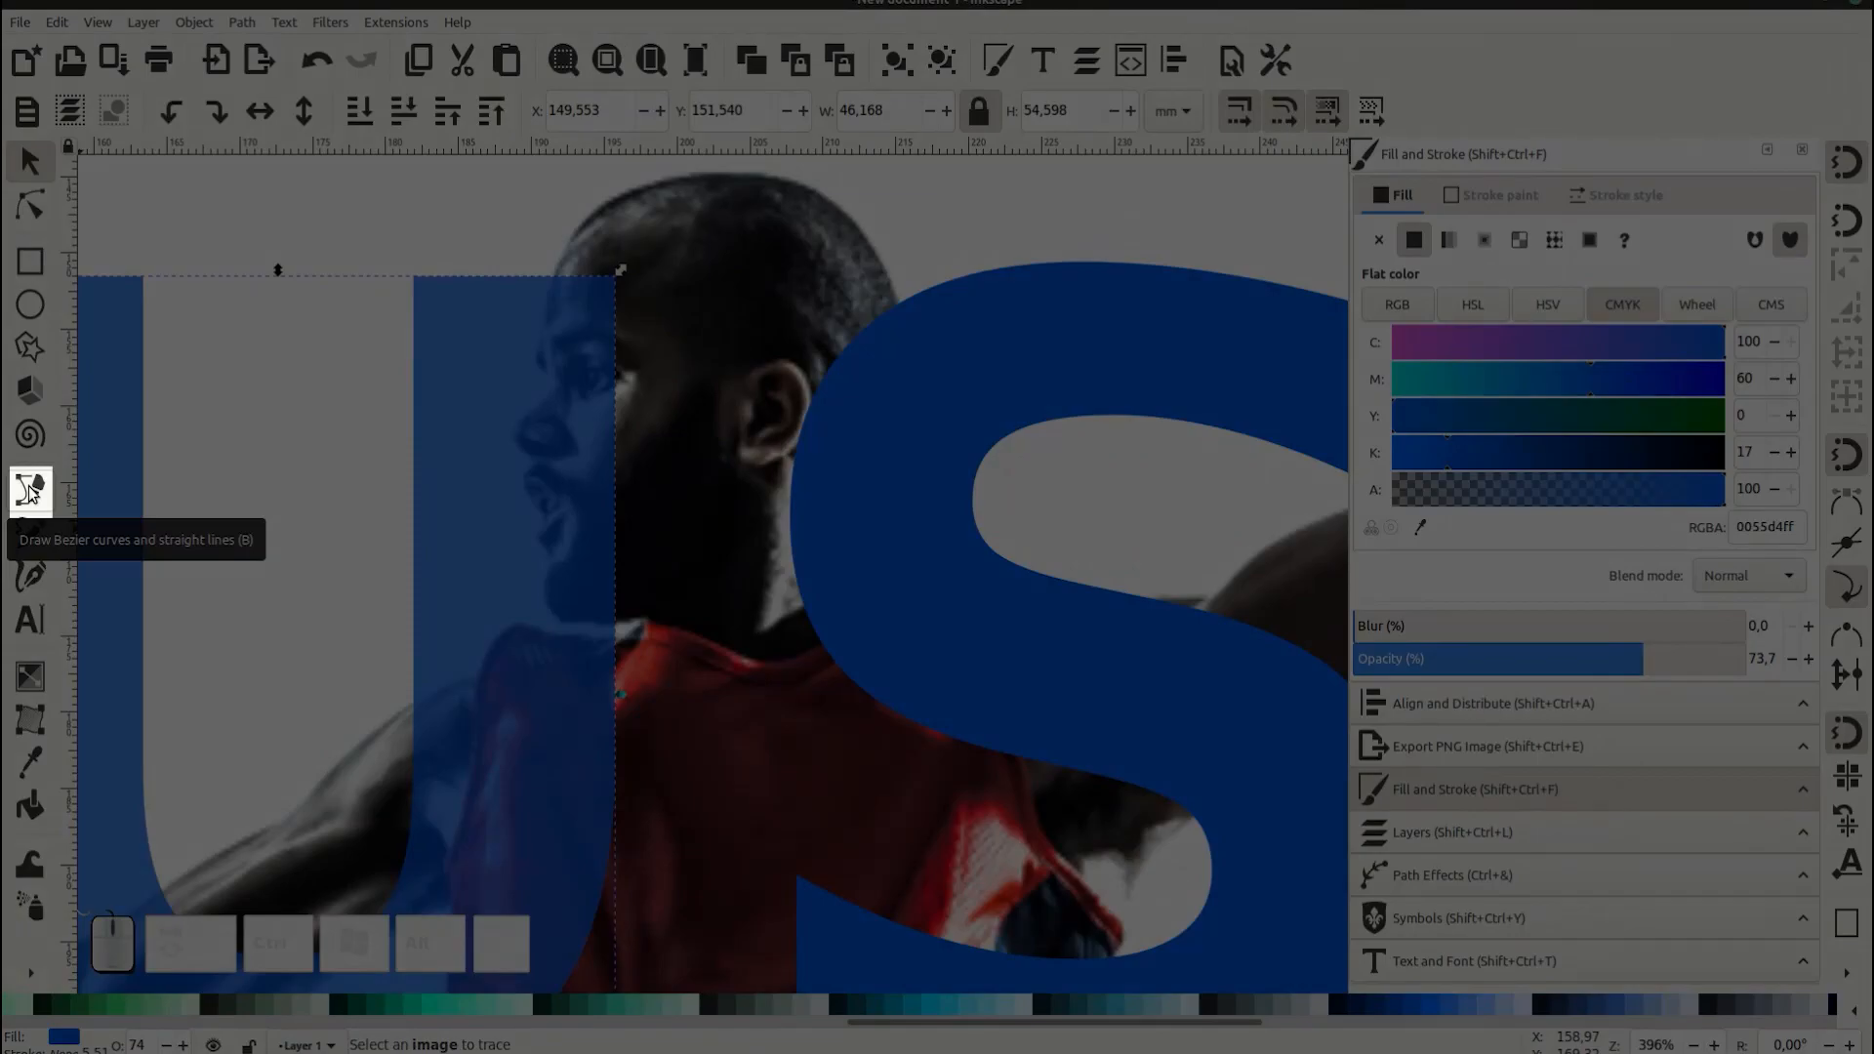
- Start a Bezier path at the forehead on the U's upper edge and trace the face profile past the nose to the upper lip
{"action": "left_click", "coordinate": [30, 489]}
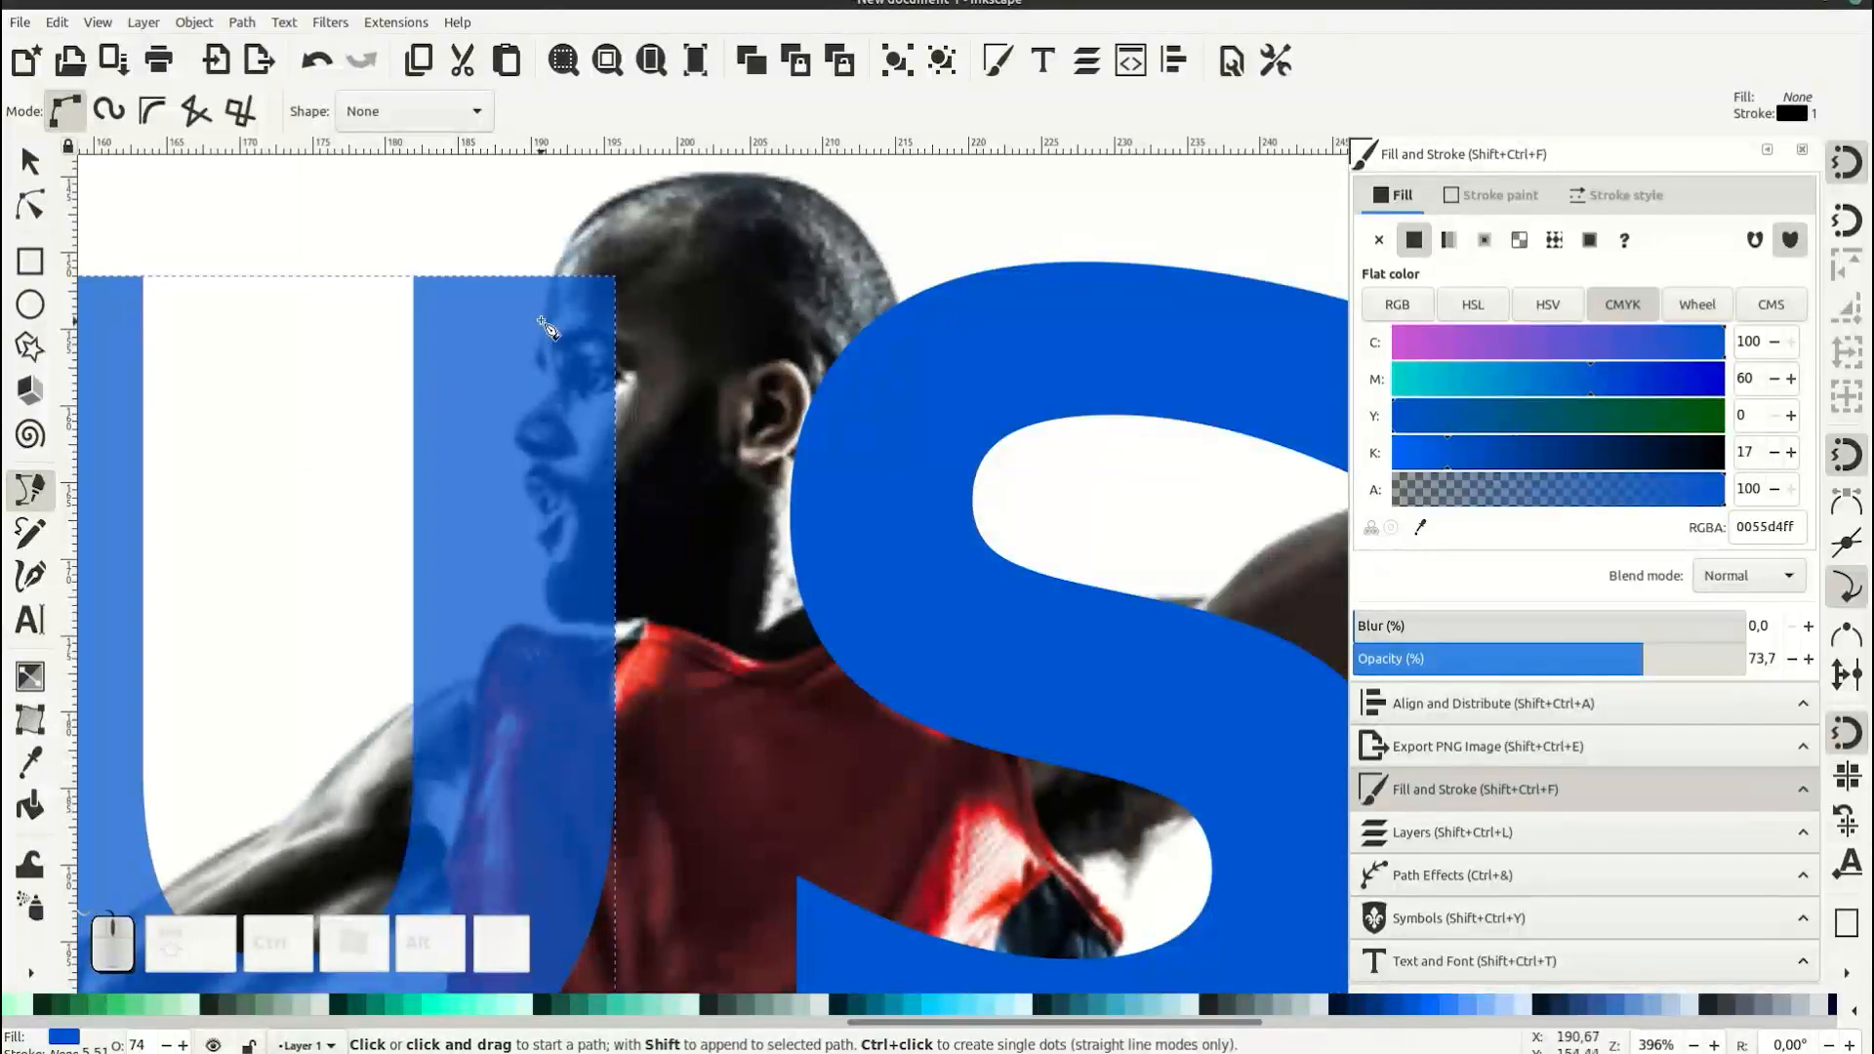
{"action": "scroll", "coordinate": [554, 306], "scroll_direction": "up", "scroll_amount": 4}
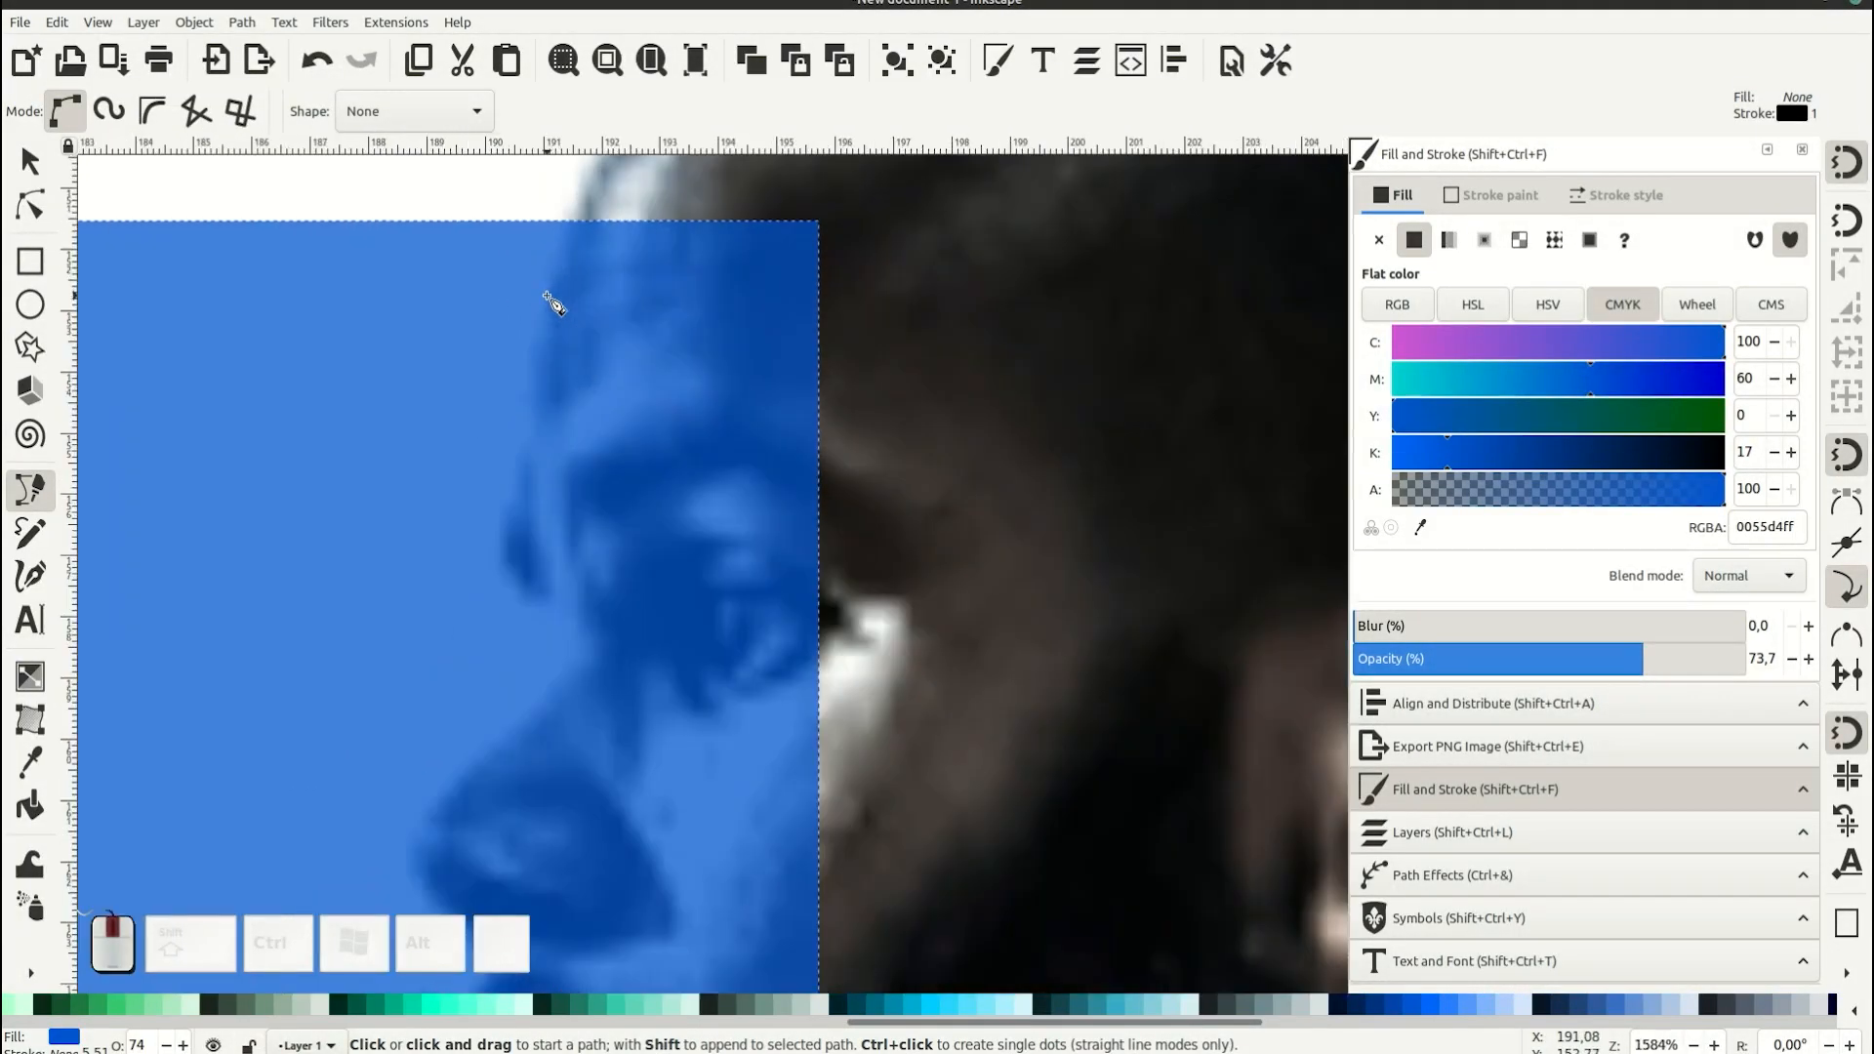
{"action": "left_click", "coordinate": [571, 219]}
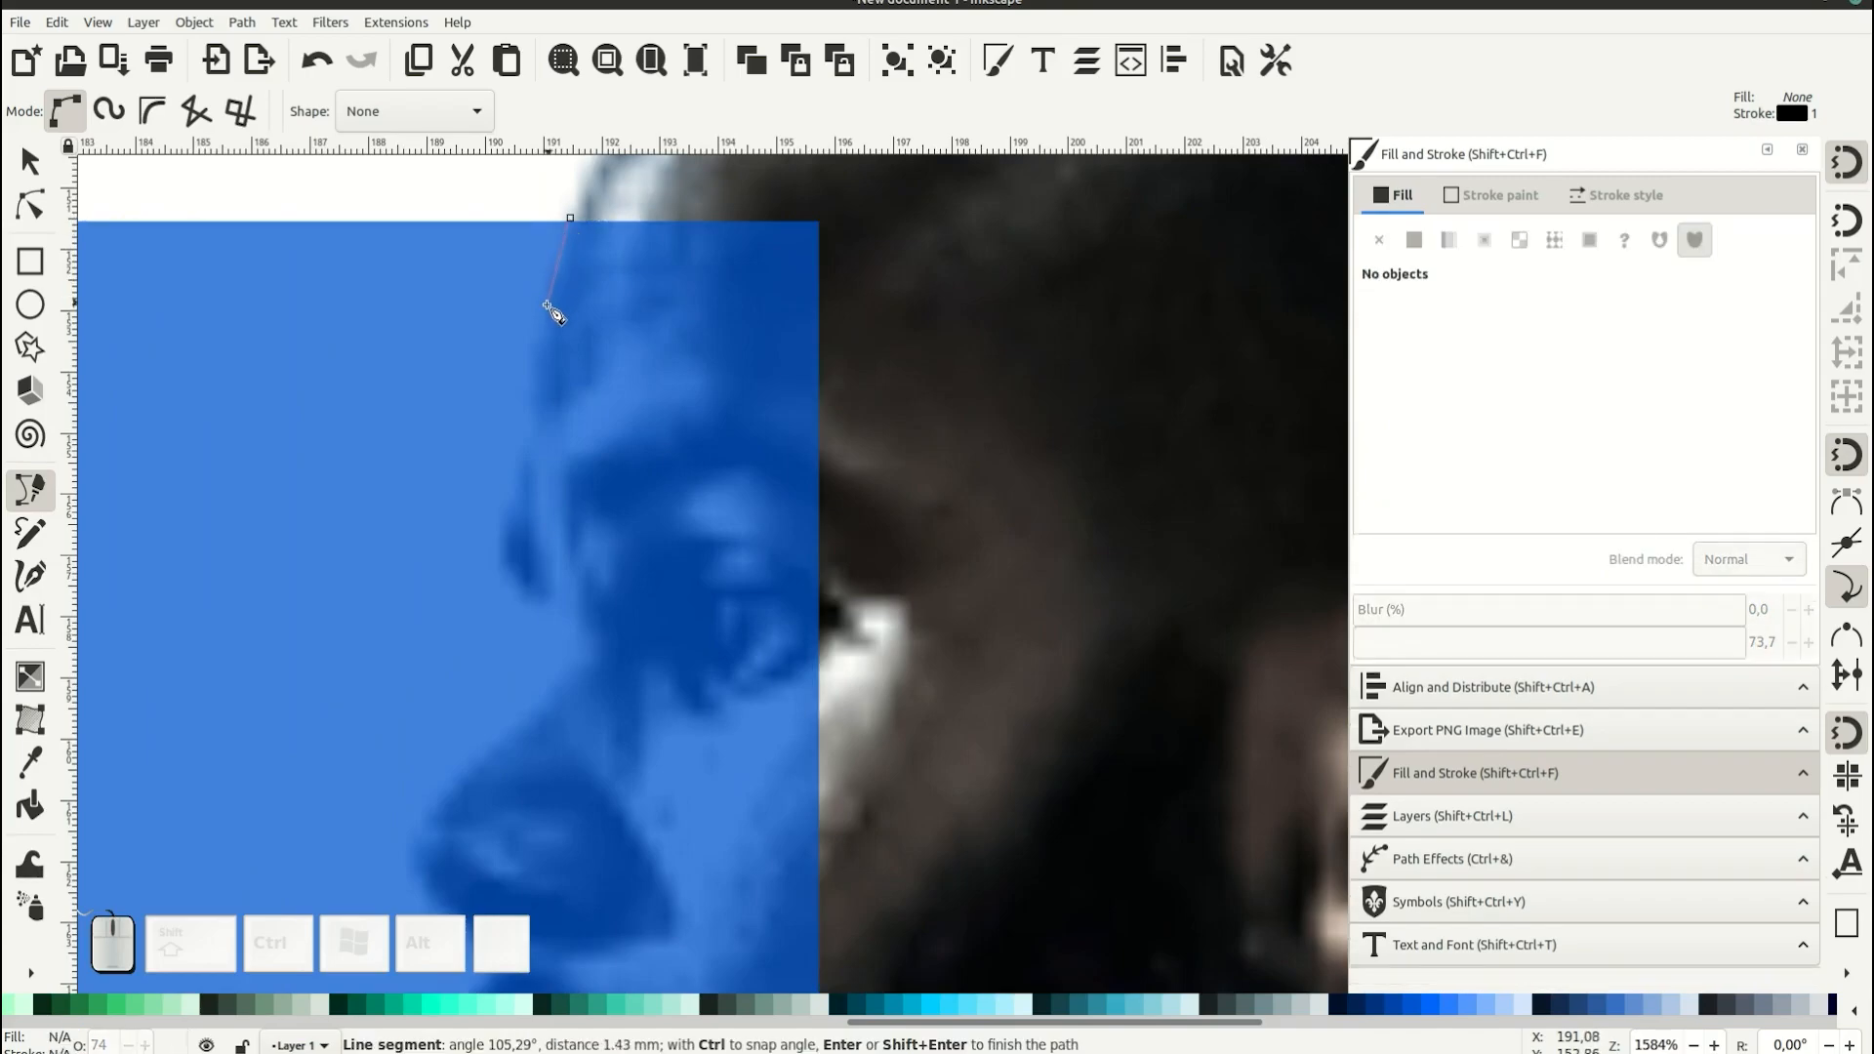
{"action": "left_click_drag", "start_coordinate": [535, 367], "coordinate": [499, 556]}
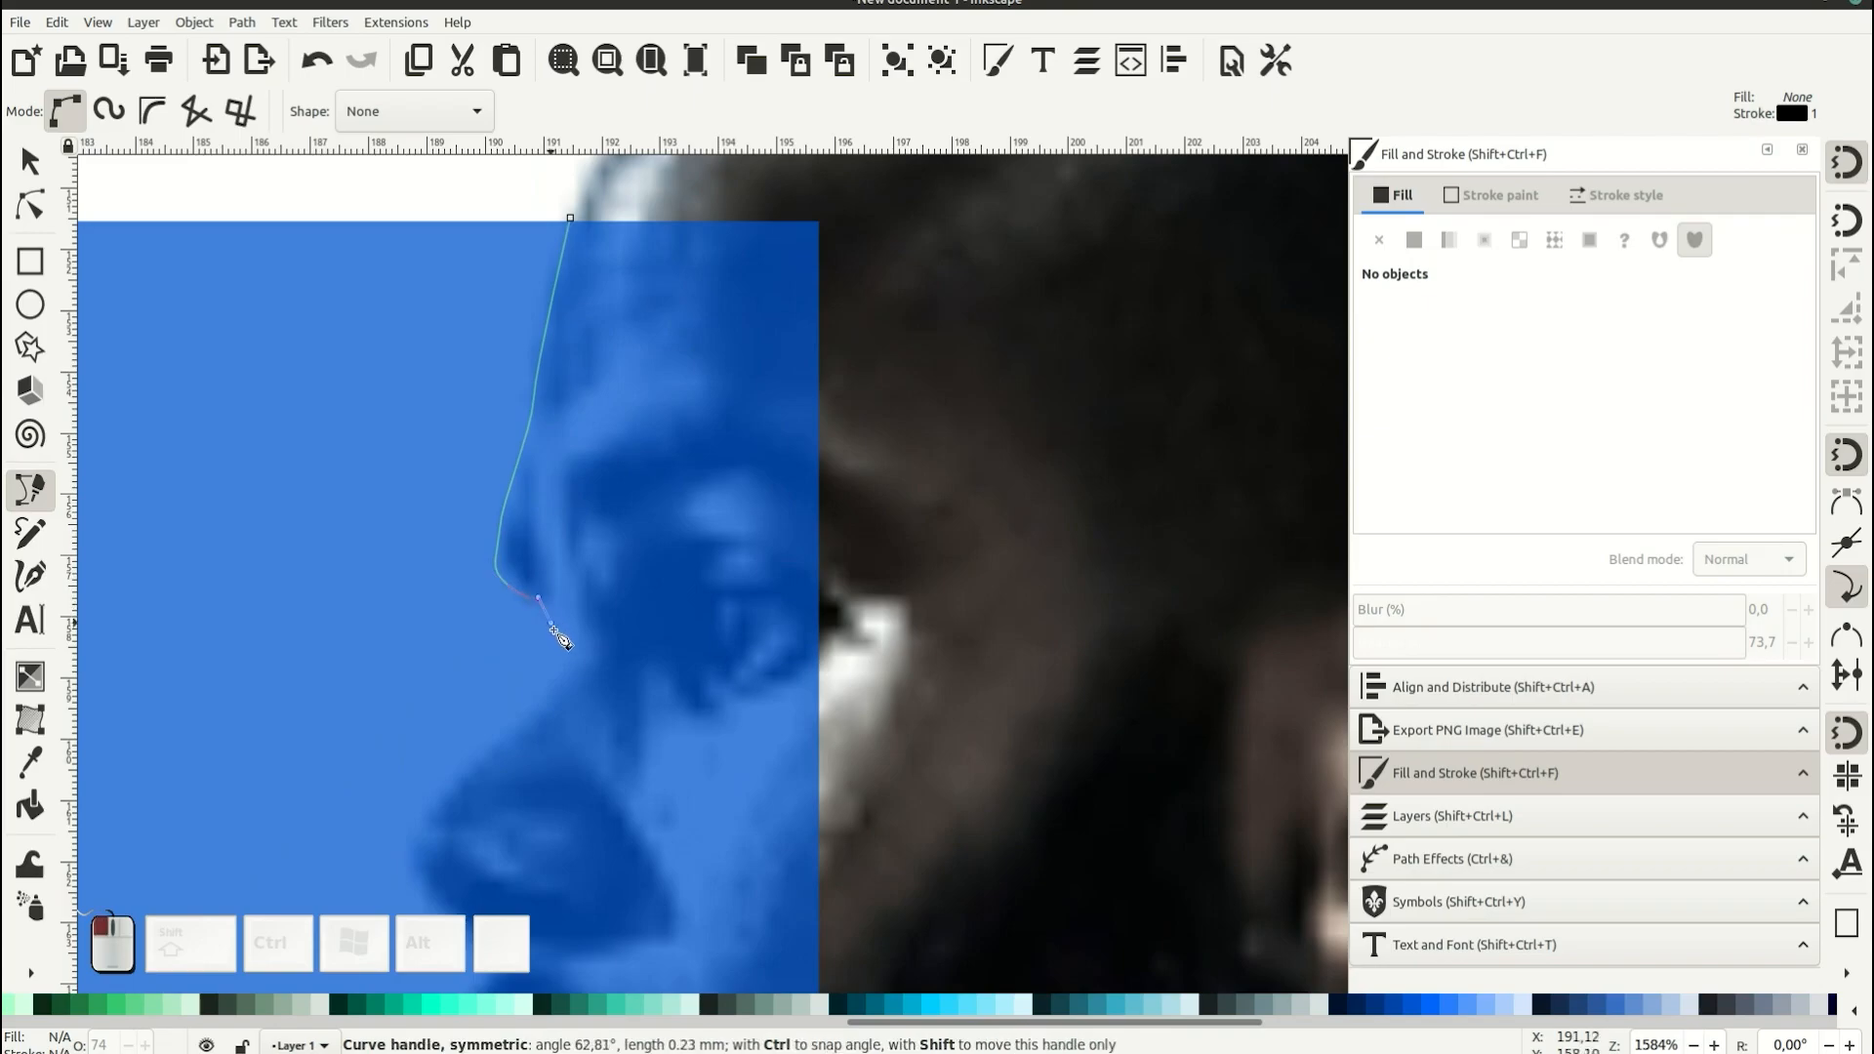
{"action": "left_click_drag", "start_coordinate": [556, 676], "coordinate": [553, 681]}
{"action": "left_click_drag", "start_coordinate": [549, 680], "coordinate": [604, 487]}
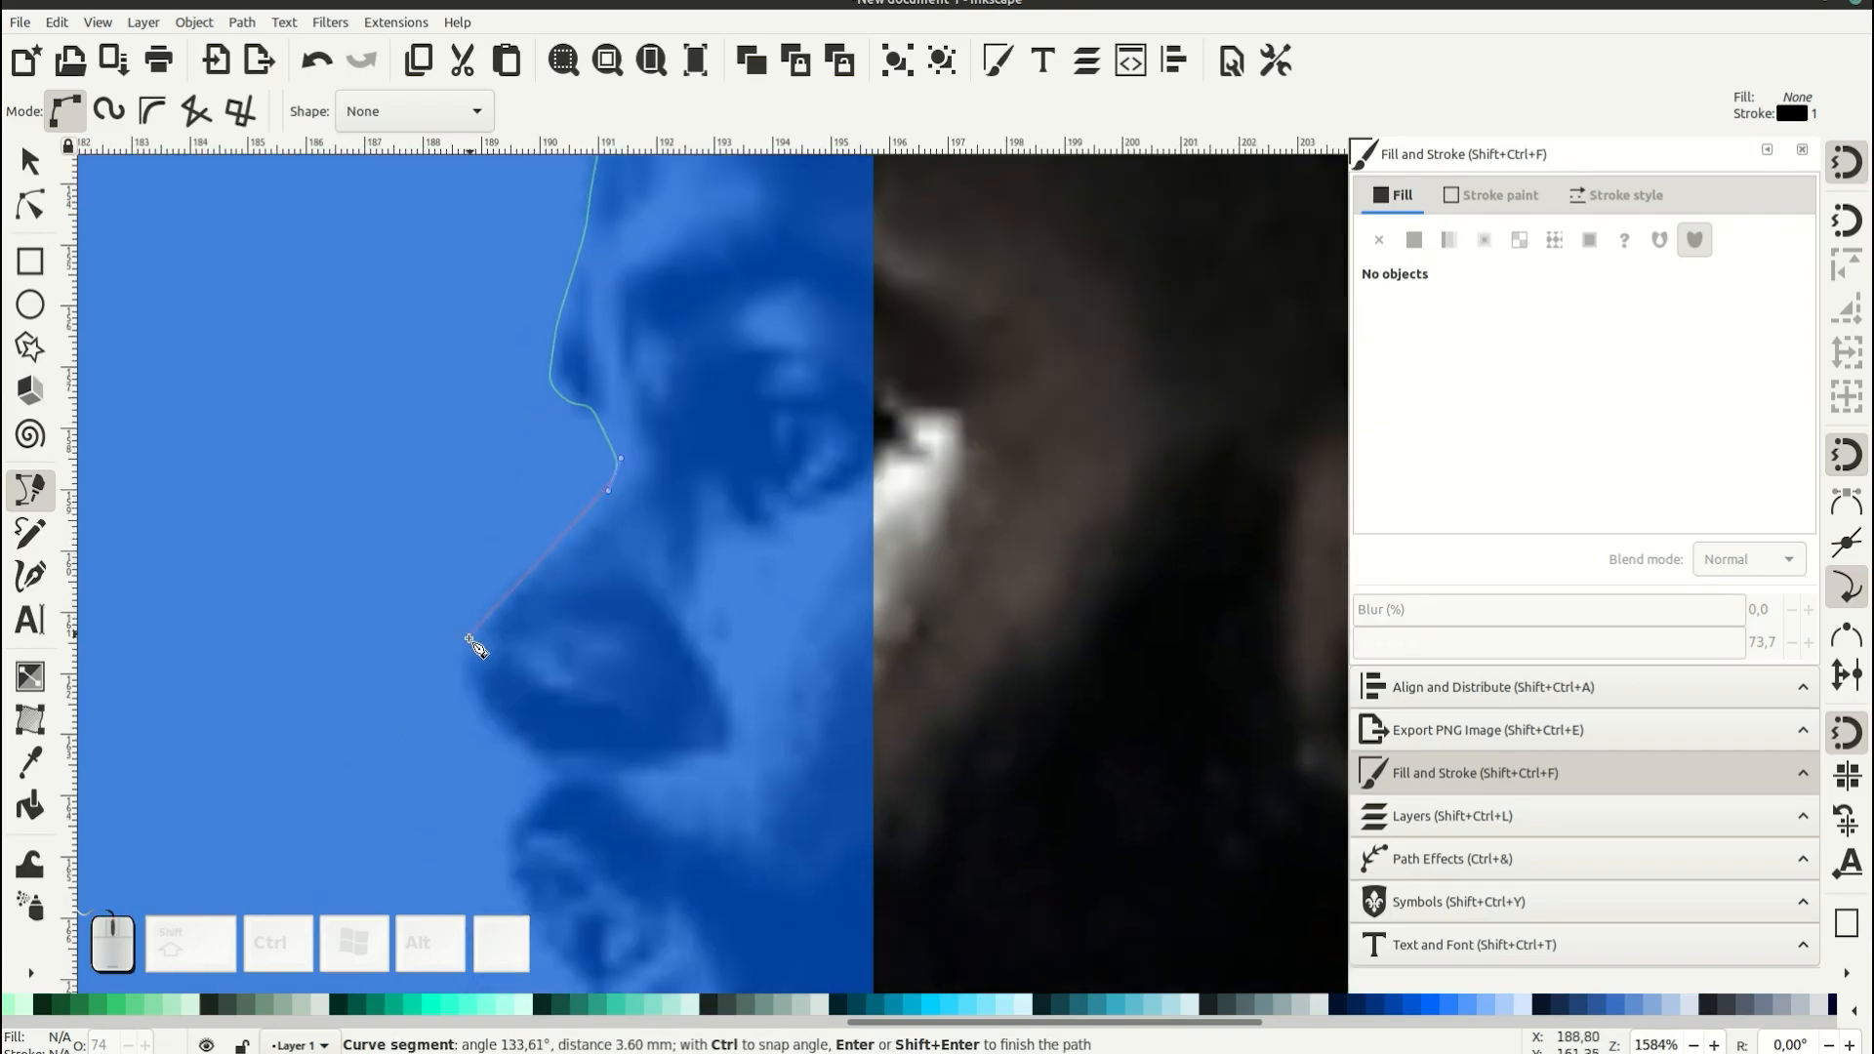
{"action": "left_click_drag", "start_coordinate": [537, 782], "coordinate": [540, 699]}
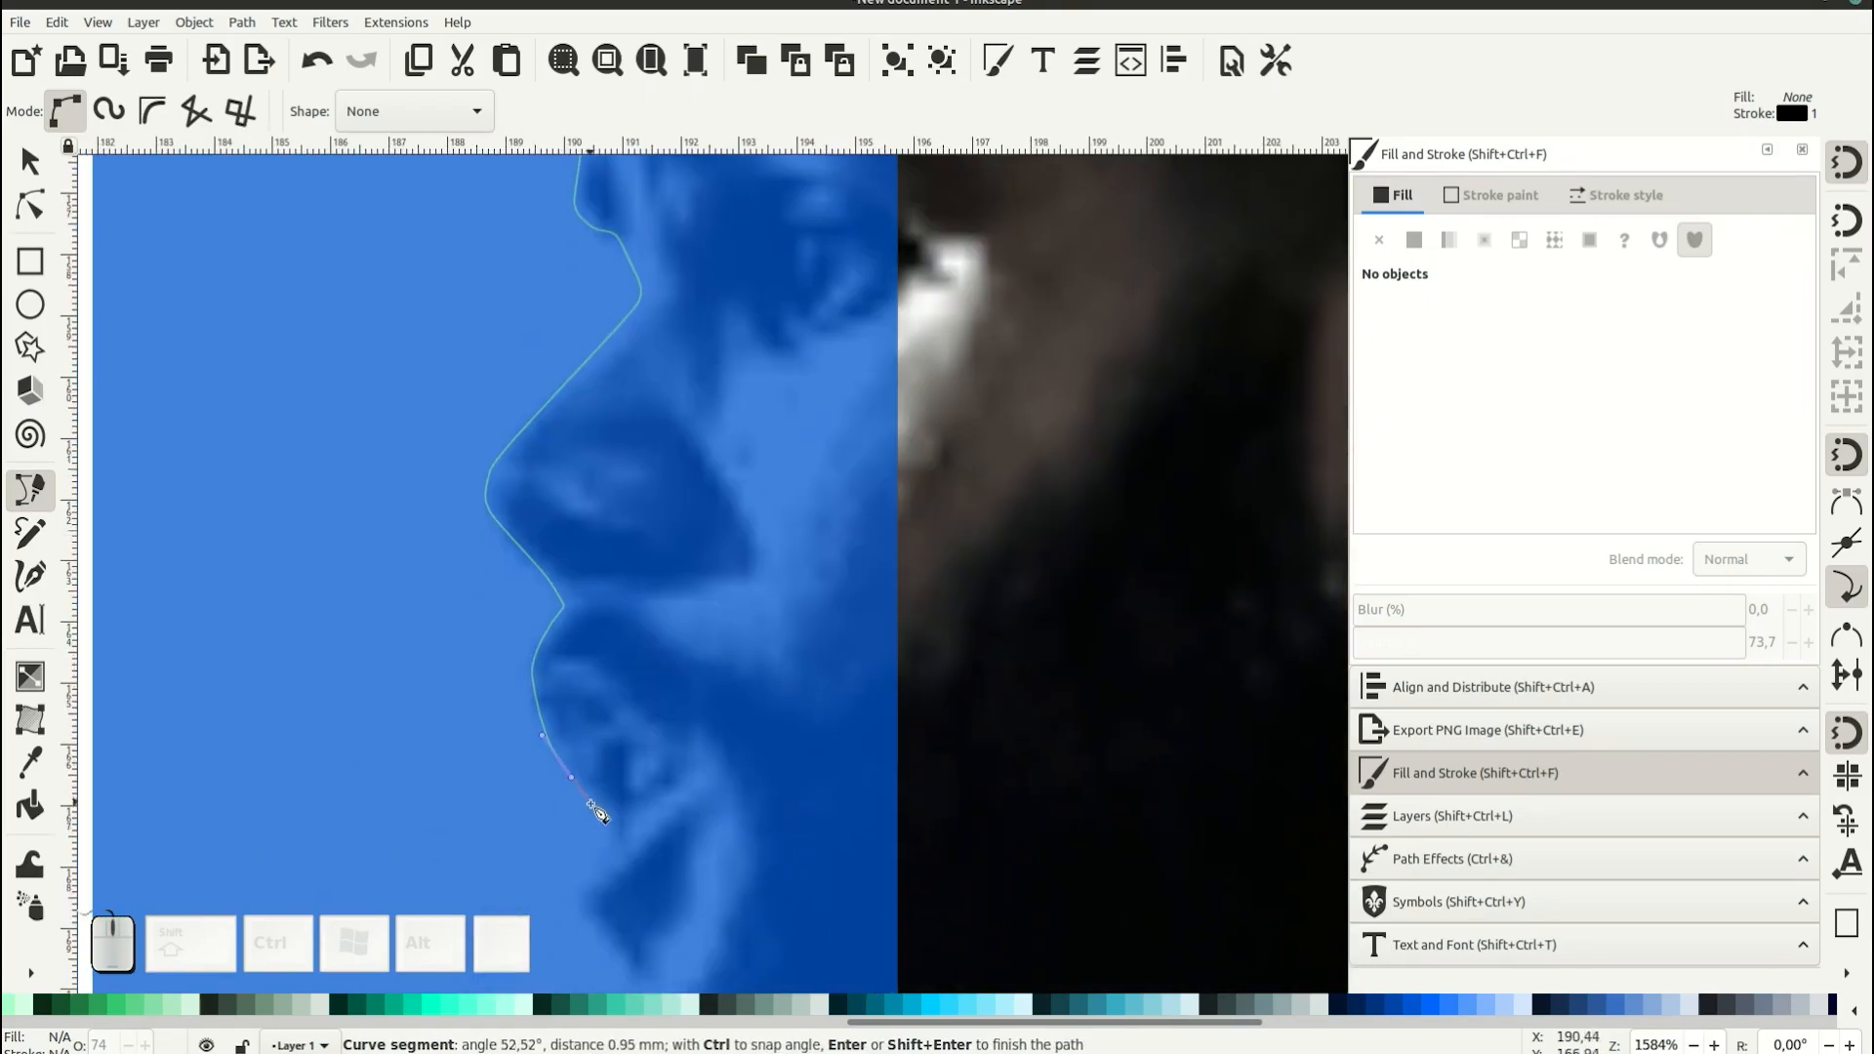
- Continue the Bezier path around the lips and bearded chin and along the neckline just inside the U's edge
{"action": "left_click_drag", "start_coordinate": [595, 868], "coordinate": [631, 567]}
{"action": "left_click_drag", "start_coordinate": [618, 605], "coordinate": [627, 623]}
{"action": "left_click_drag", "start_coordinate": [657, 679], "coordinate": [633, 507]}
{"action": "left_click_drag", "start_coordinate": [623, 557], "coordinate": [619, 571]}
{"action": "left_click_drag", "start_coordinate": [618, 635], "coordinate": [635, 675]}
{"action": "left_click", "coordinate": [636, 689]}
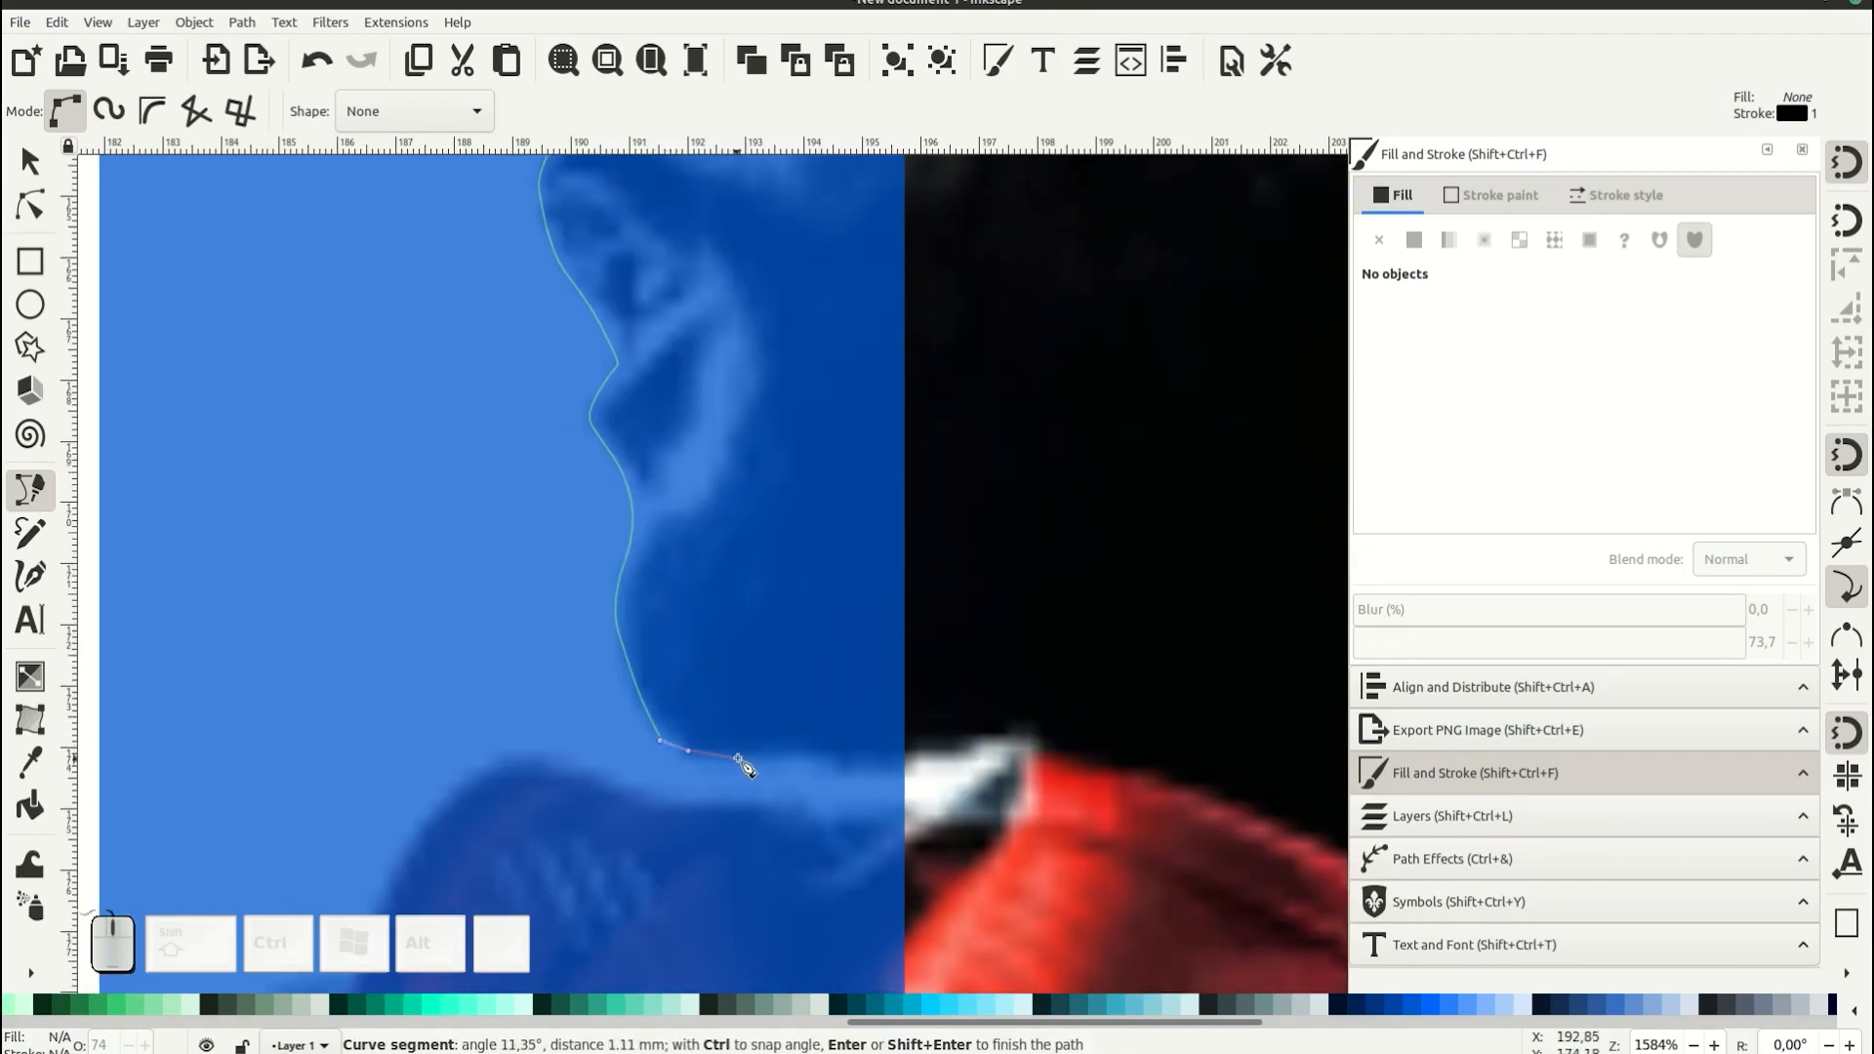
{"action": "left_click", "coordinate": [840, 762]}
- Close the face path through the head beyond the U's edge, ending at the starting node on the forehead
{"action": "key", "text": "minus"}
{"action": "key", "text": "minus"}
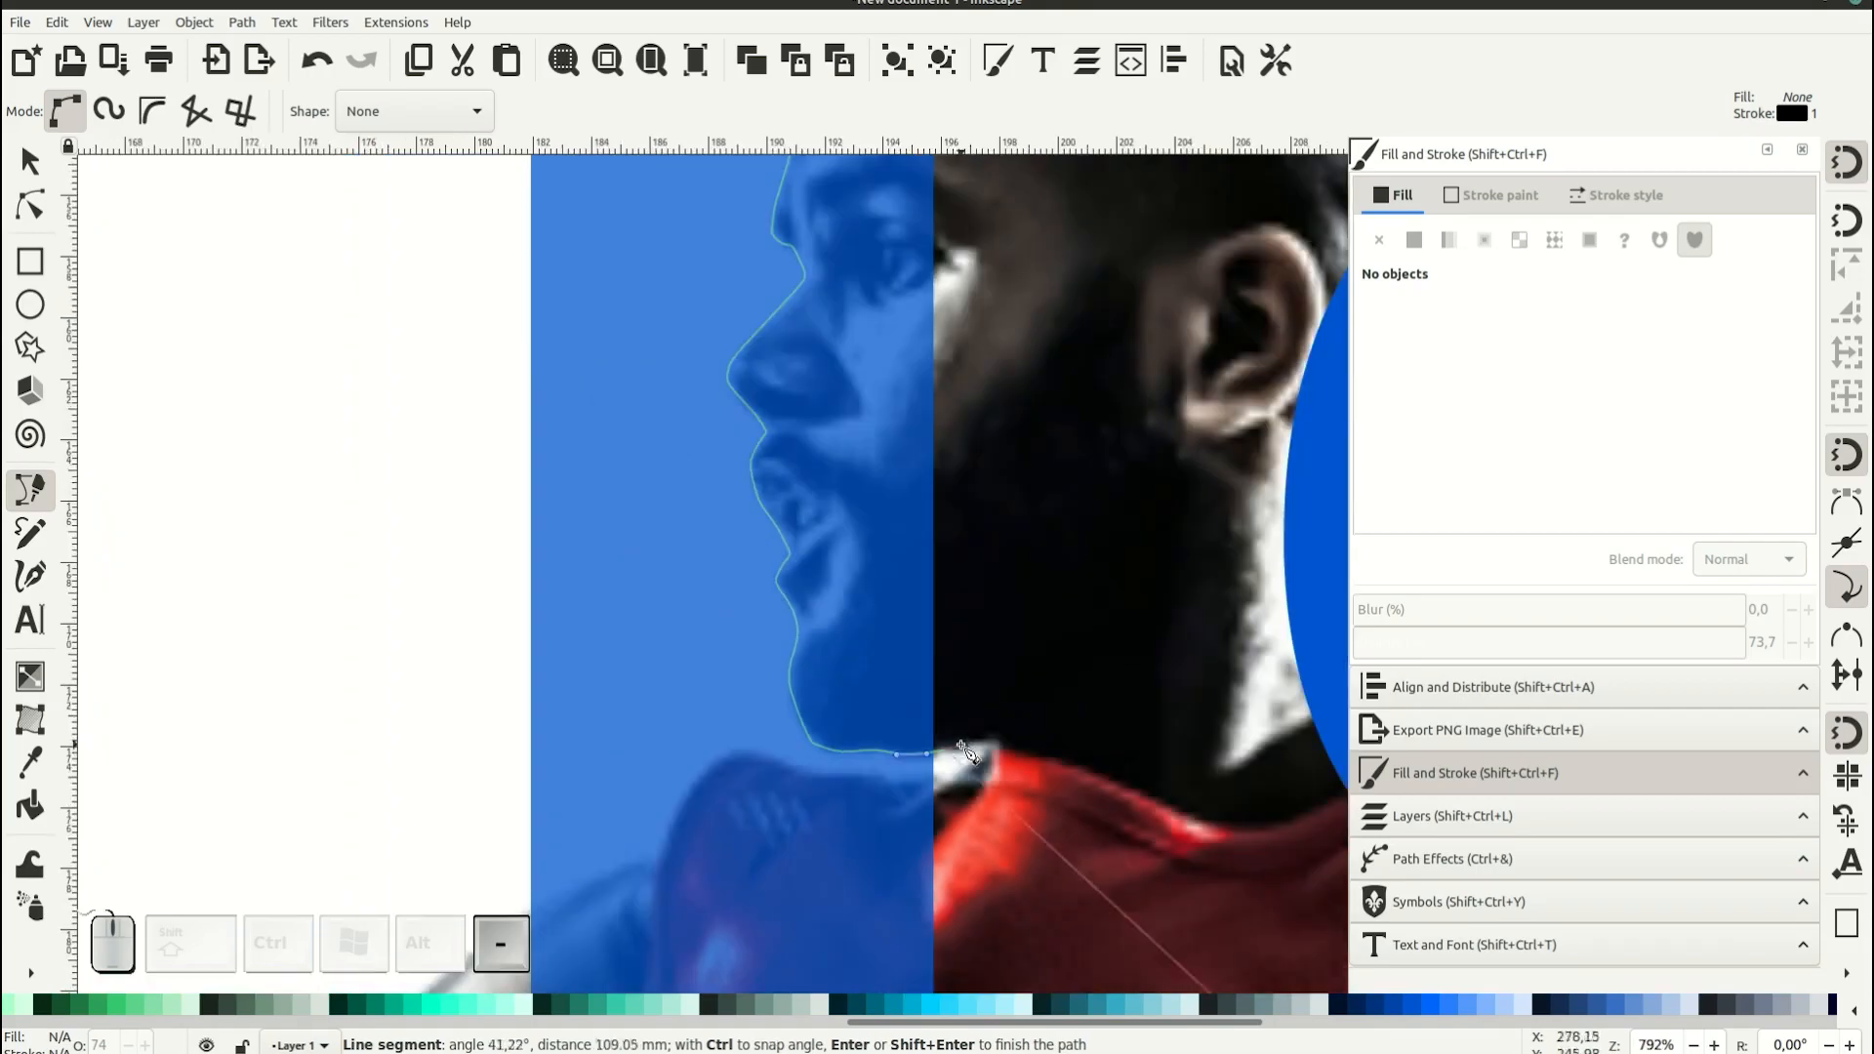
{"action": "key", "text": "minus"}
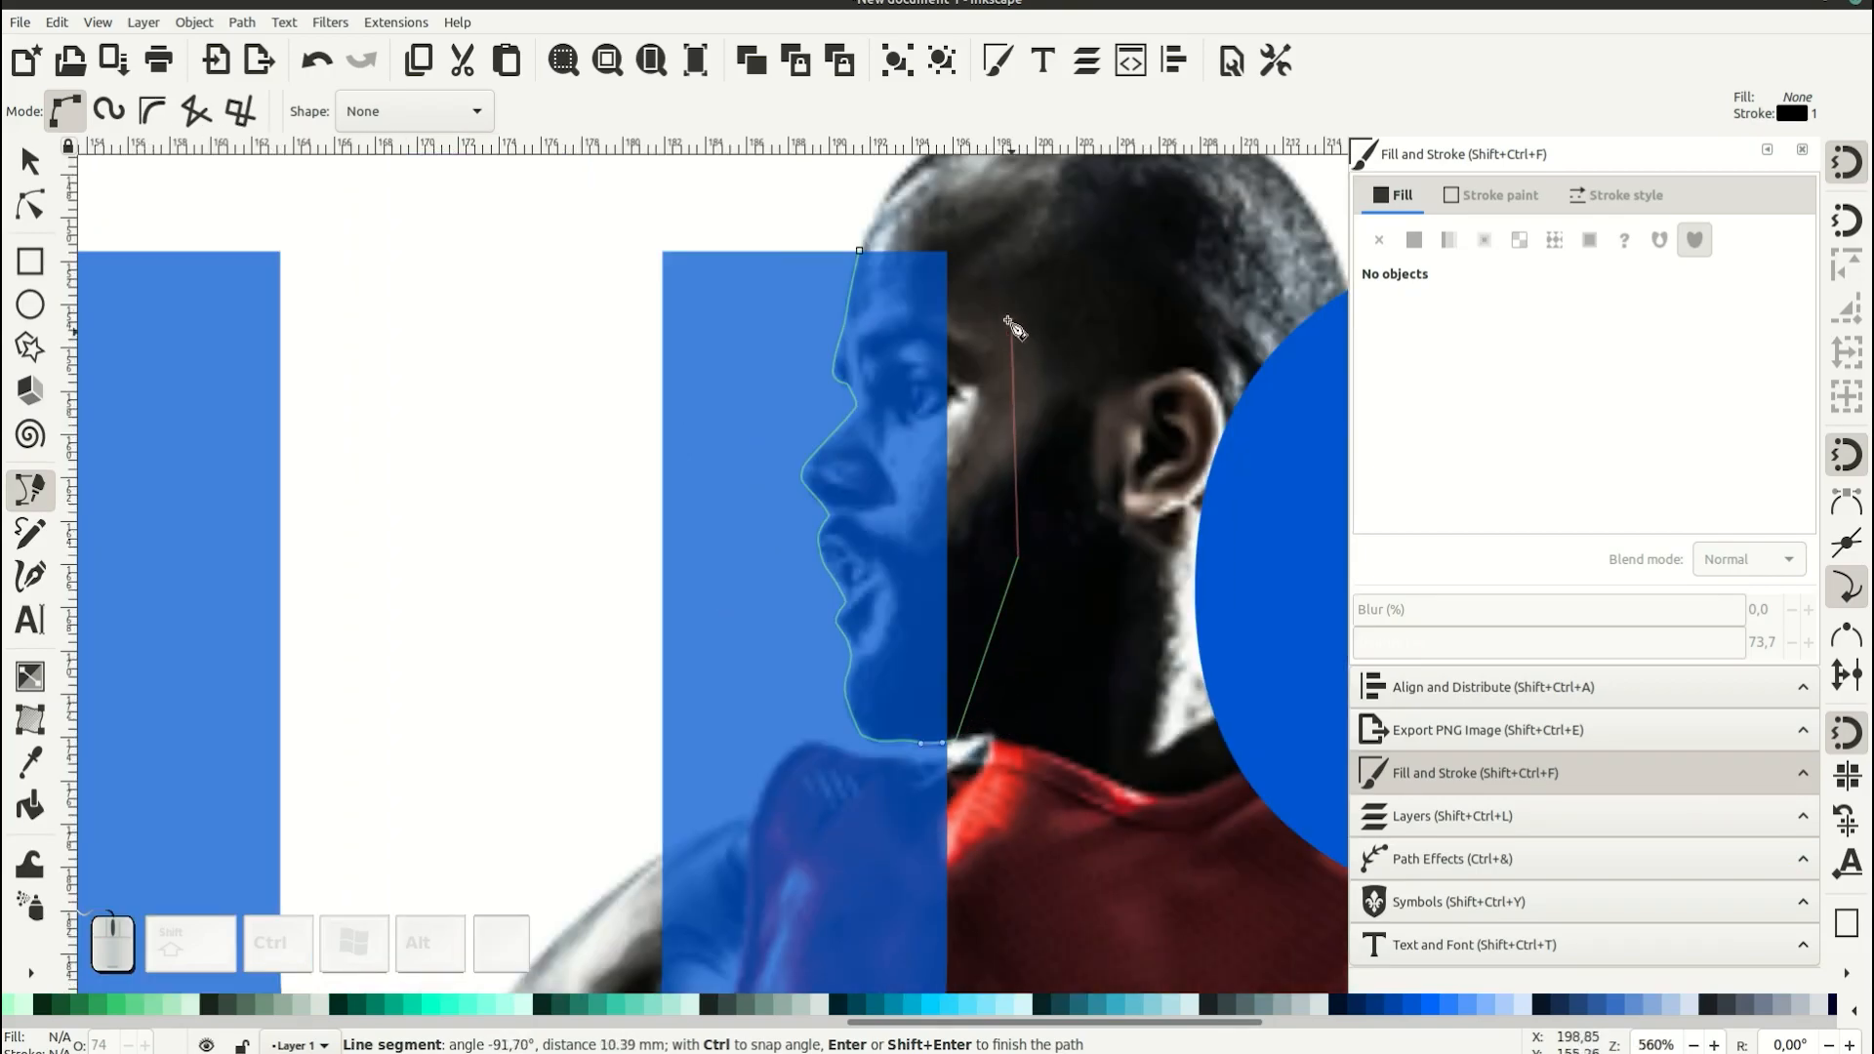
{"action": "left_click", "coordinate": [859, 252]}
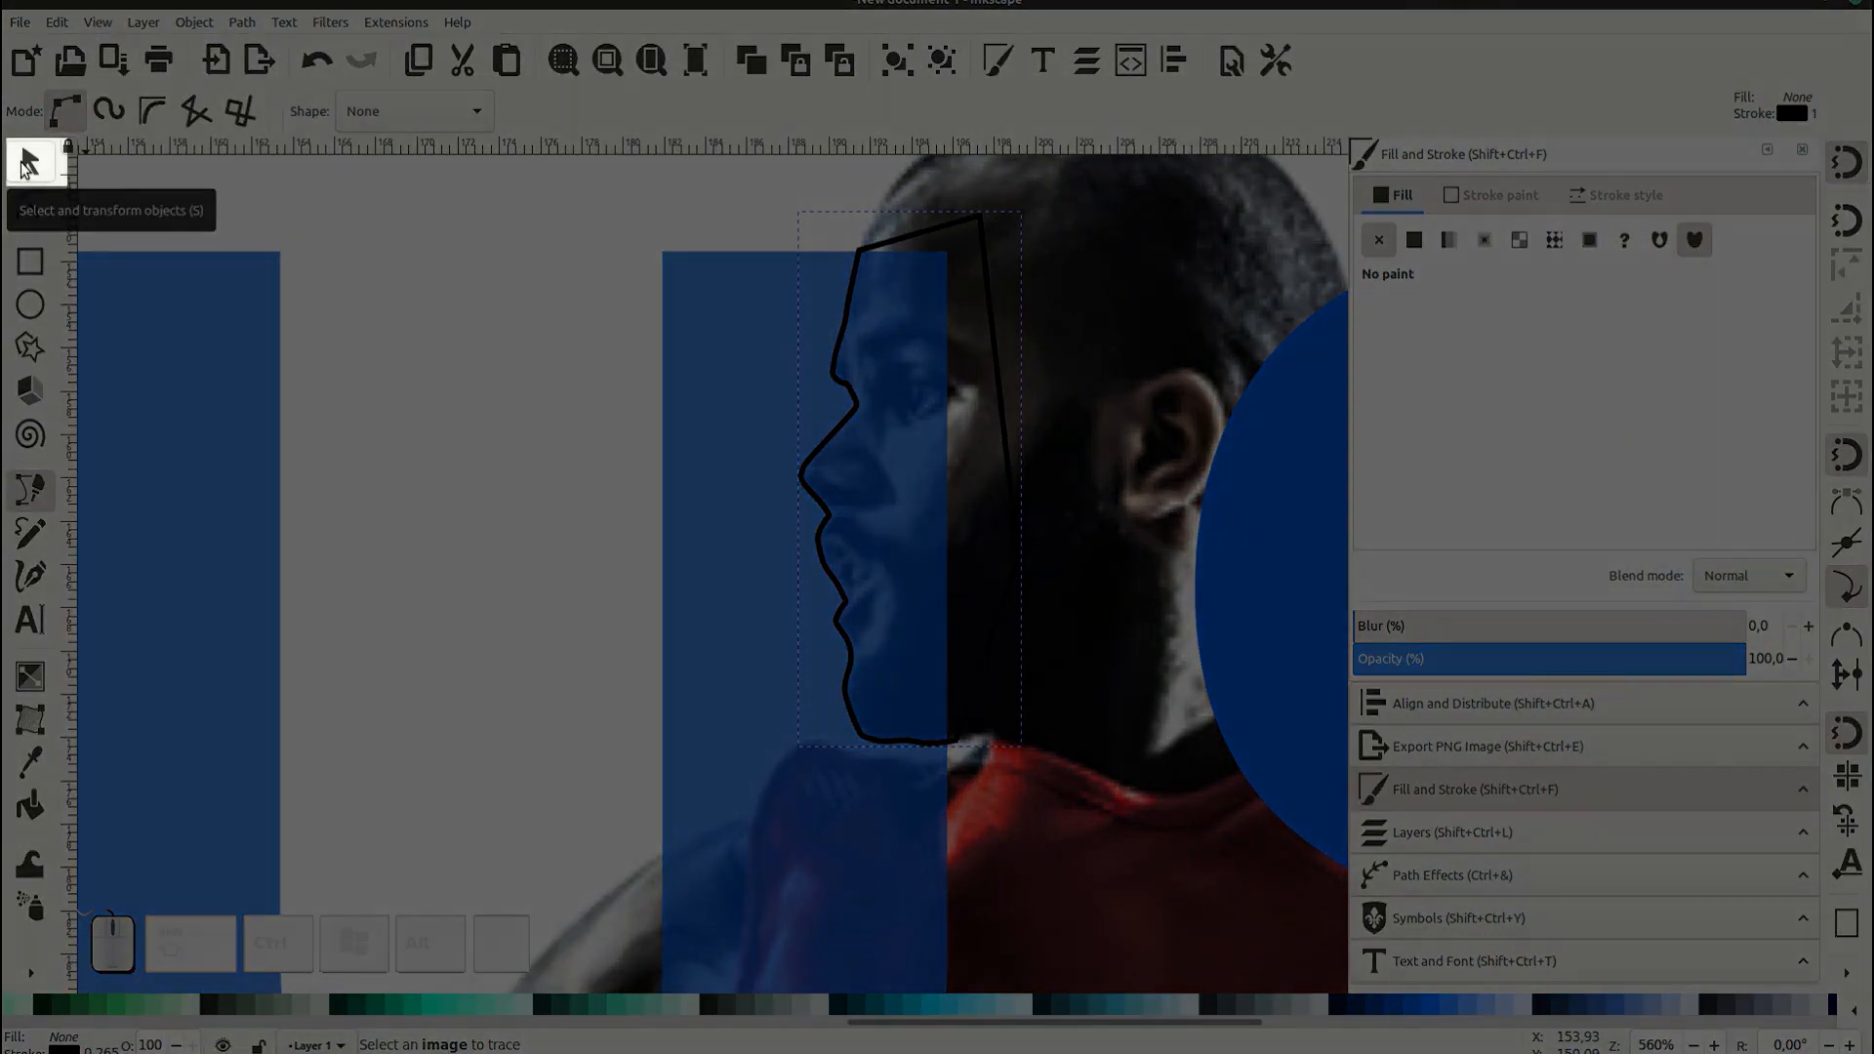
- Cut the face outline out of the U in JUST with a path Difference and restore the letter's opacity to 100%
{"action": "left_click", "coordinate": [27, 163]}
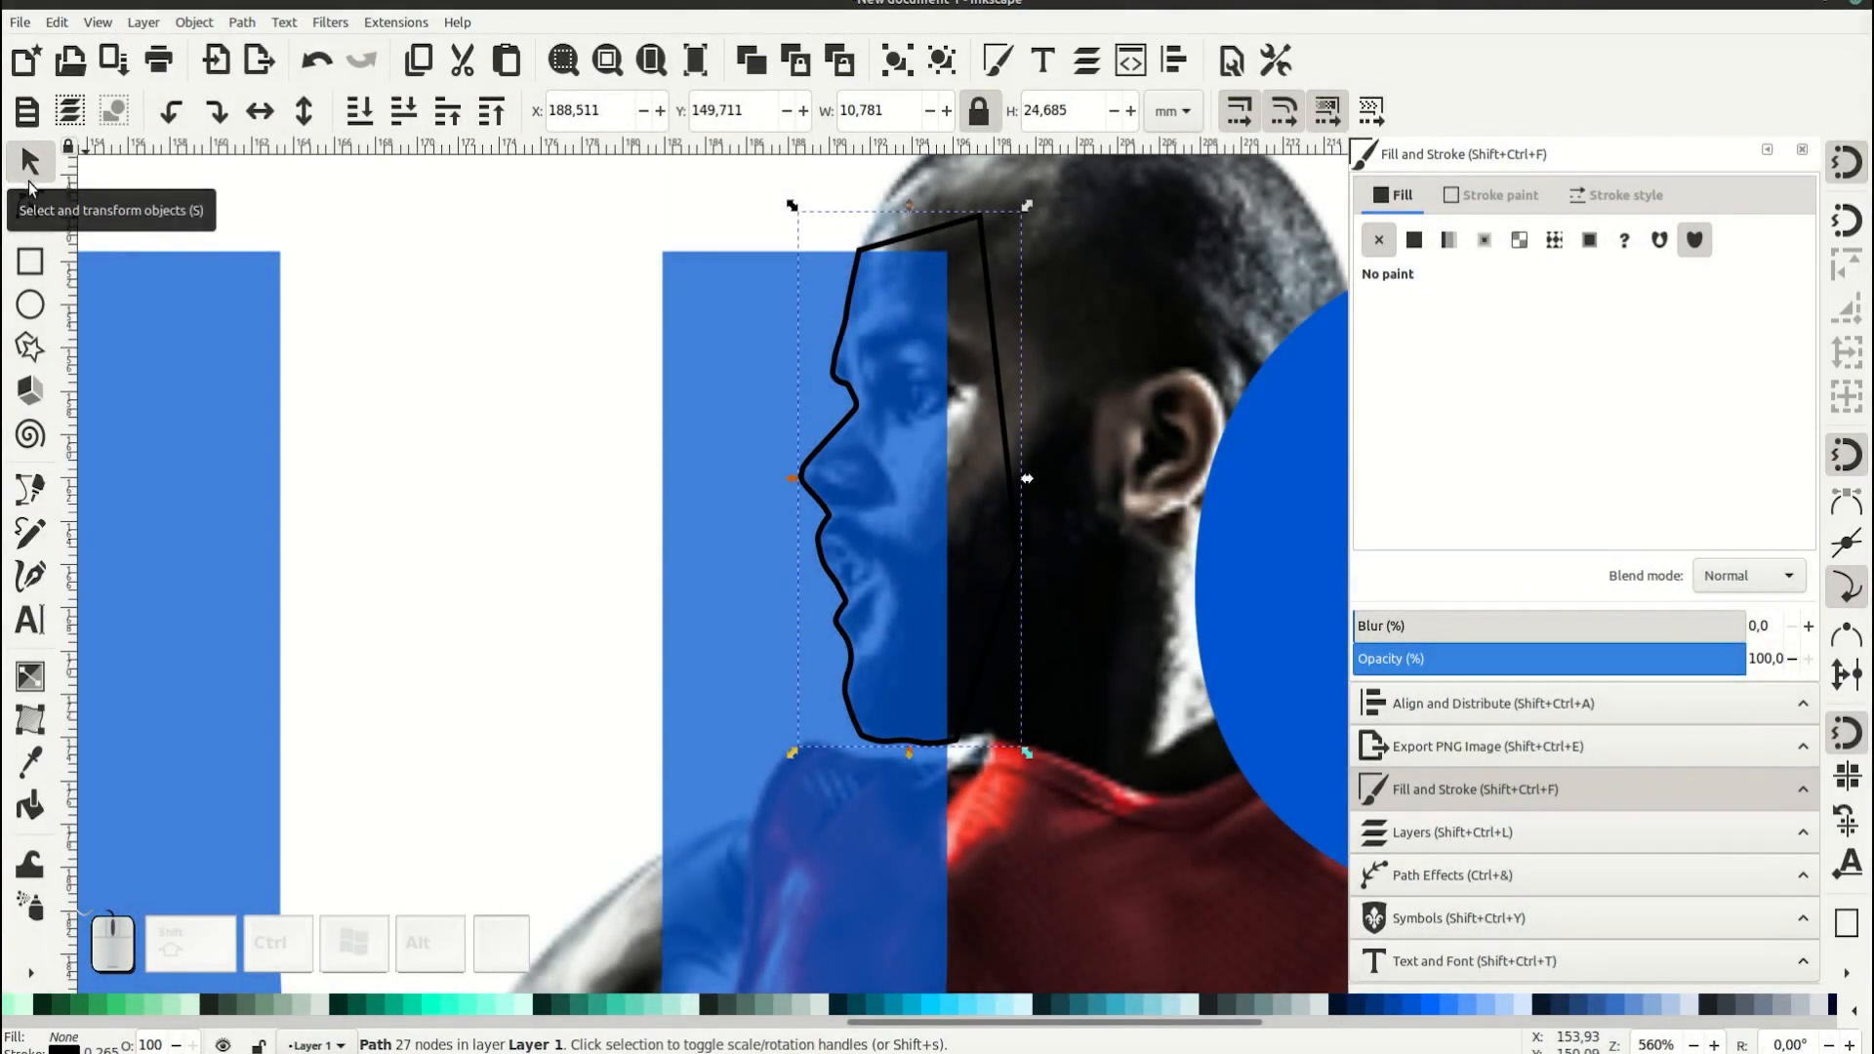
{"action": "key", "text": "shift"}
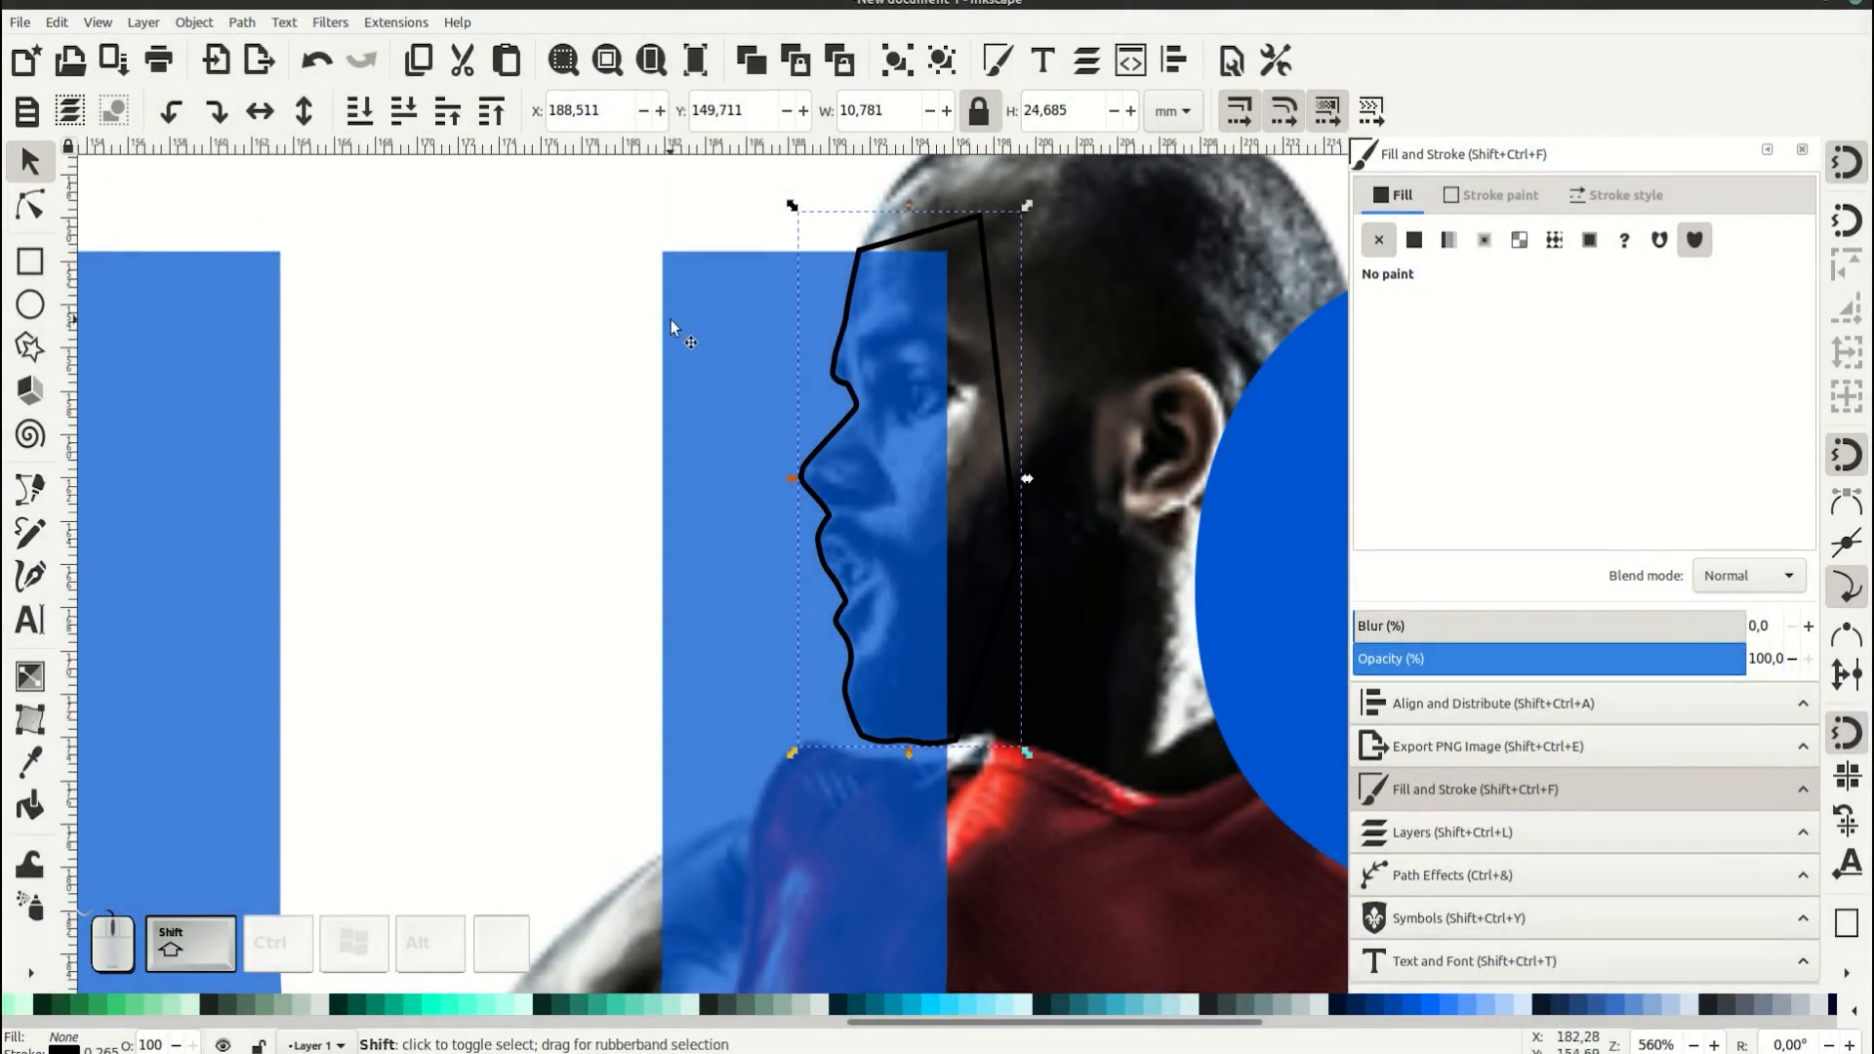
{"action": "left_click", "coordinate": [743, 339], "text": "shift"}
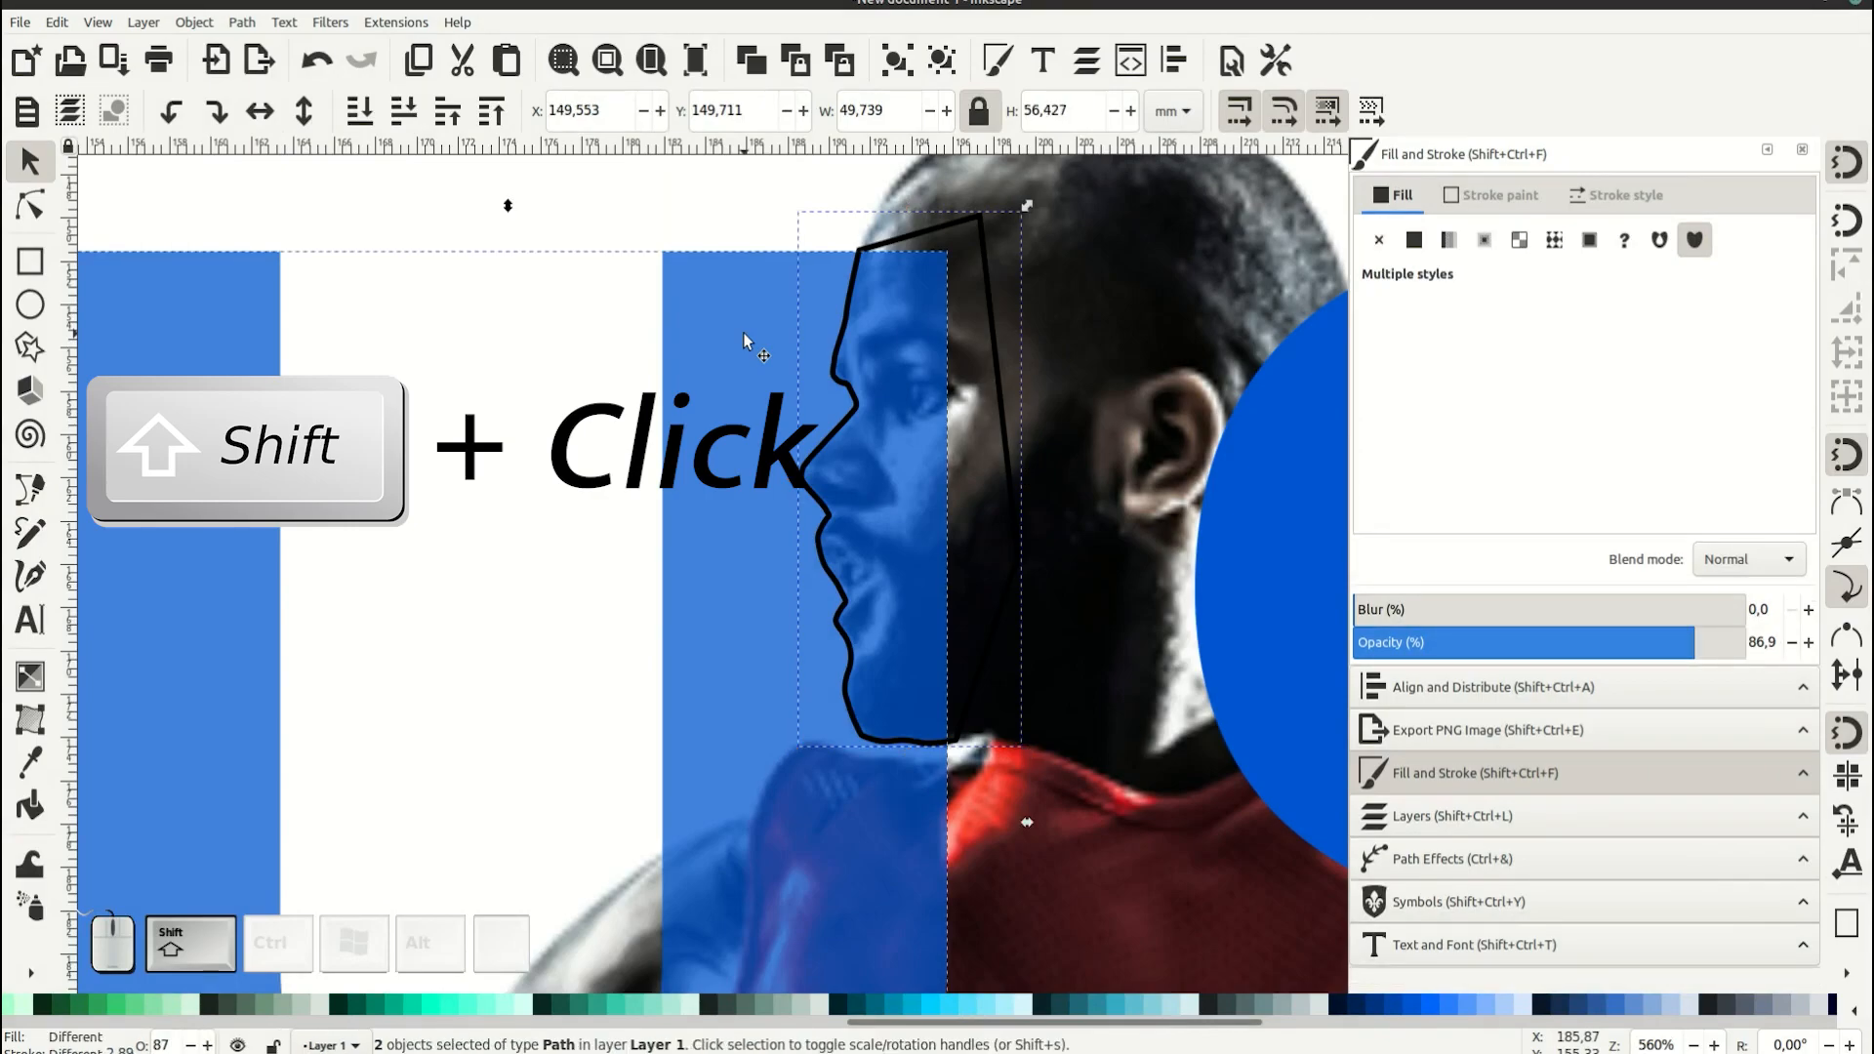
{"action": "left_click", "coordinate": [242, 22]}
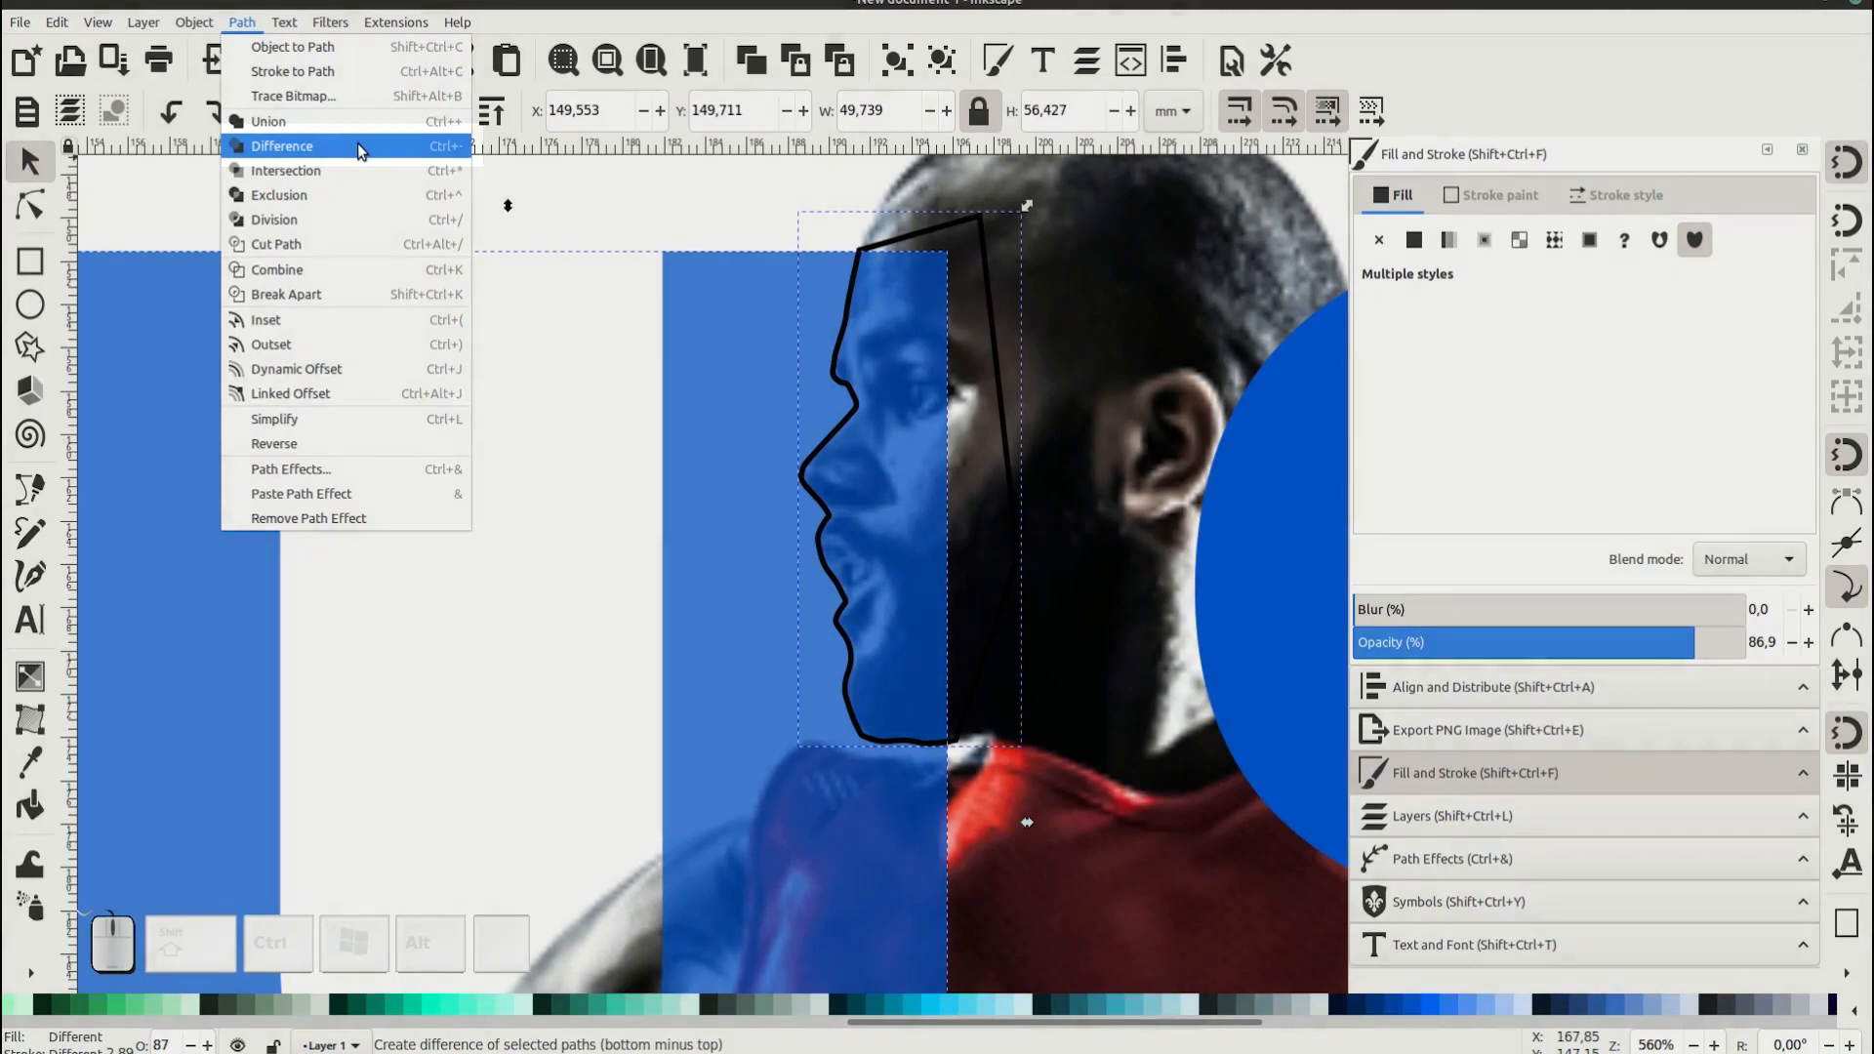
{"action": "left_click", "coordinate": [357, 146]}
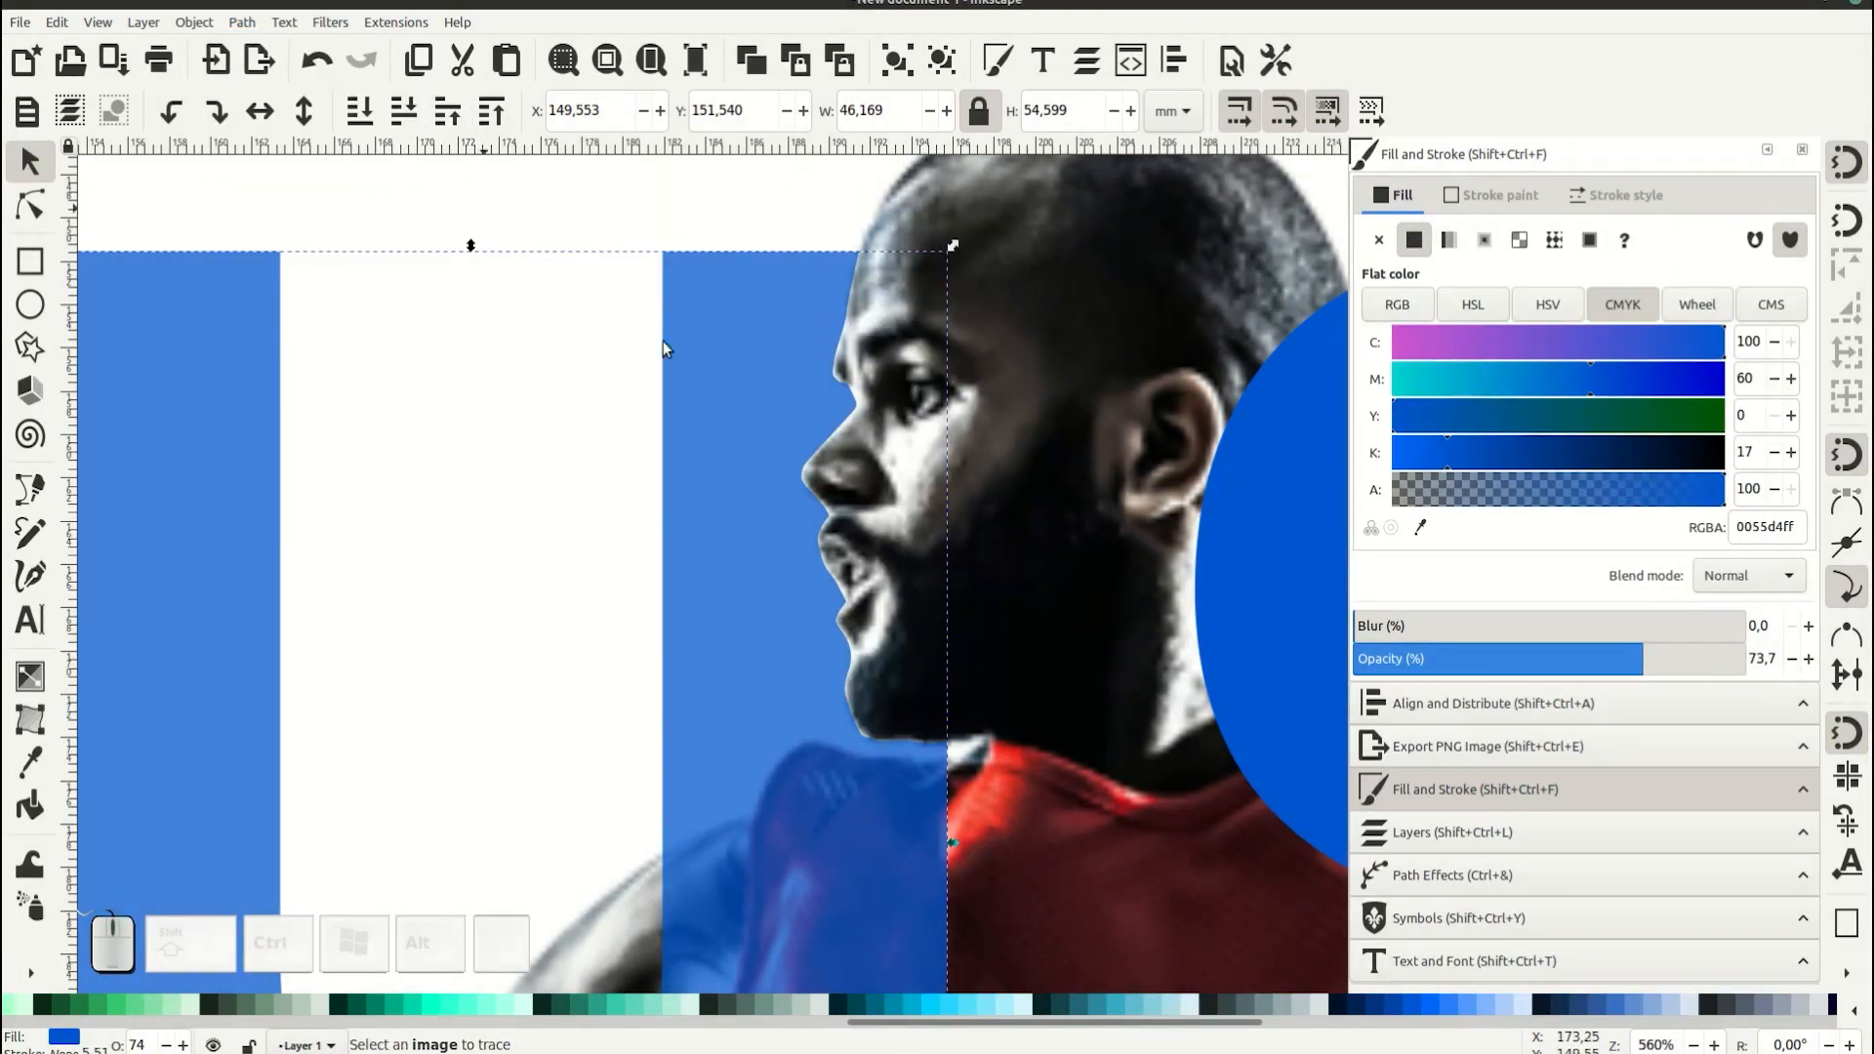
{"action": "left_click_drag", "start_coordinate": [1609, 638], "coordinate": [1796, 662]}
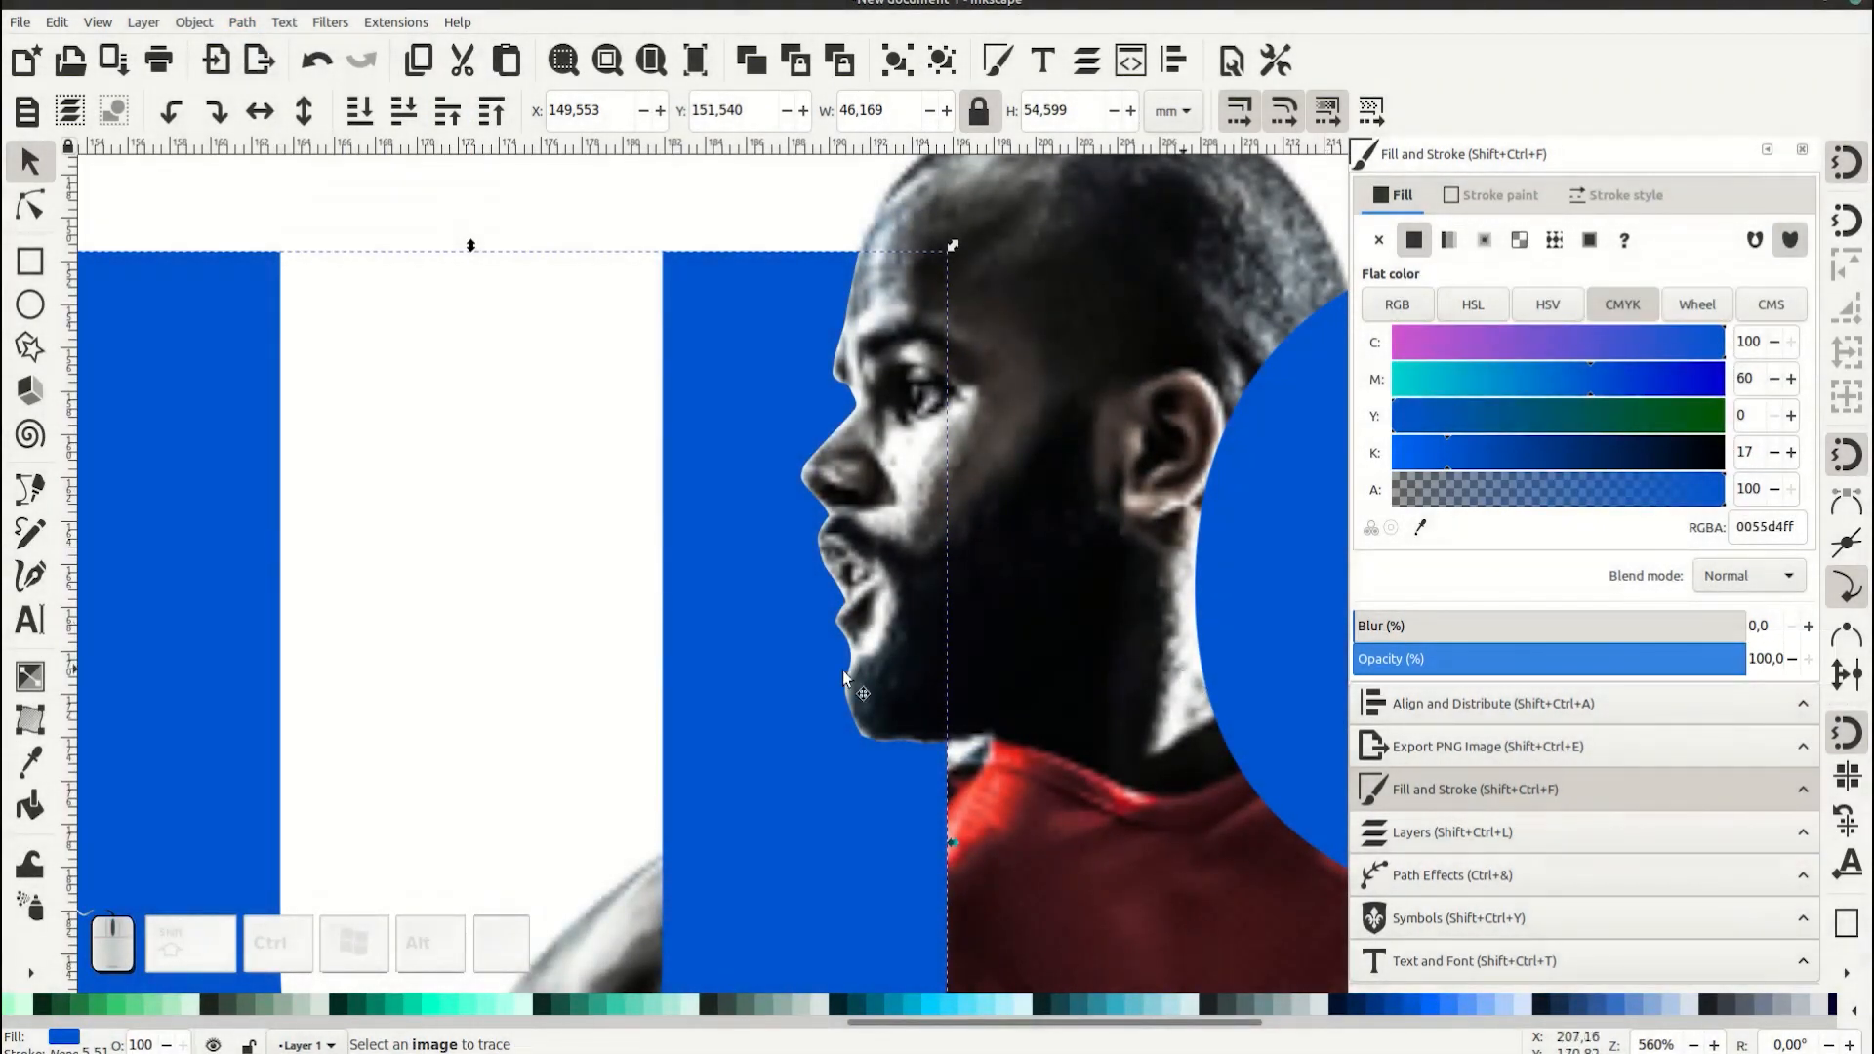
{"action": "left_click", "coordinate": [586, 641]}
- Lower the T in JUST one step in the stacking order so the raised arm sits in front of it
{"action": "key", "text": "minus"}
{"action": "key", "text": "minus"}
{"action": "key", "text": "minus"}
{"action": "left_click_drag", "start_coordinate": [892, 716], "coordinate": [713, 628]}
{"action": "left_click_drag", "start_coordinate": [999, 548], "coordinate": [829, 561]}
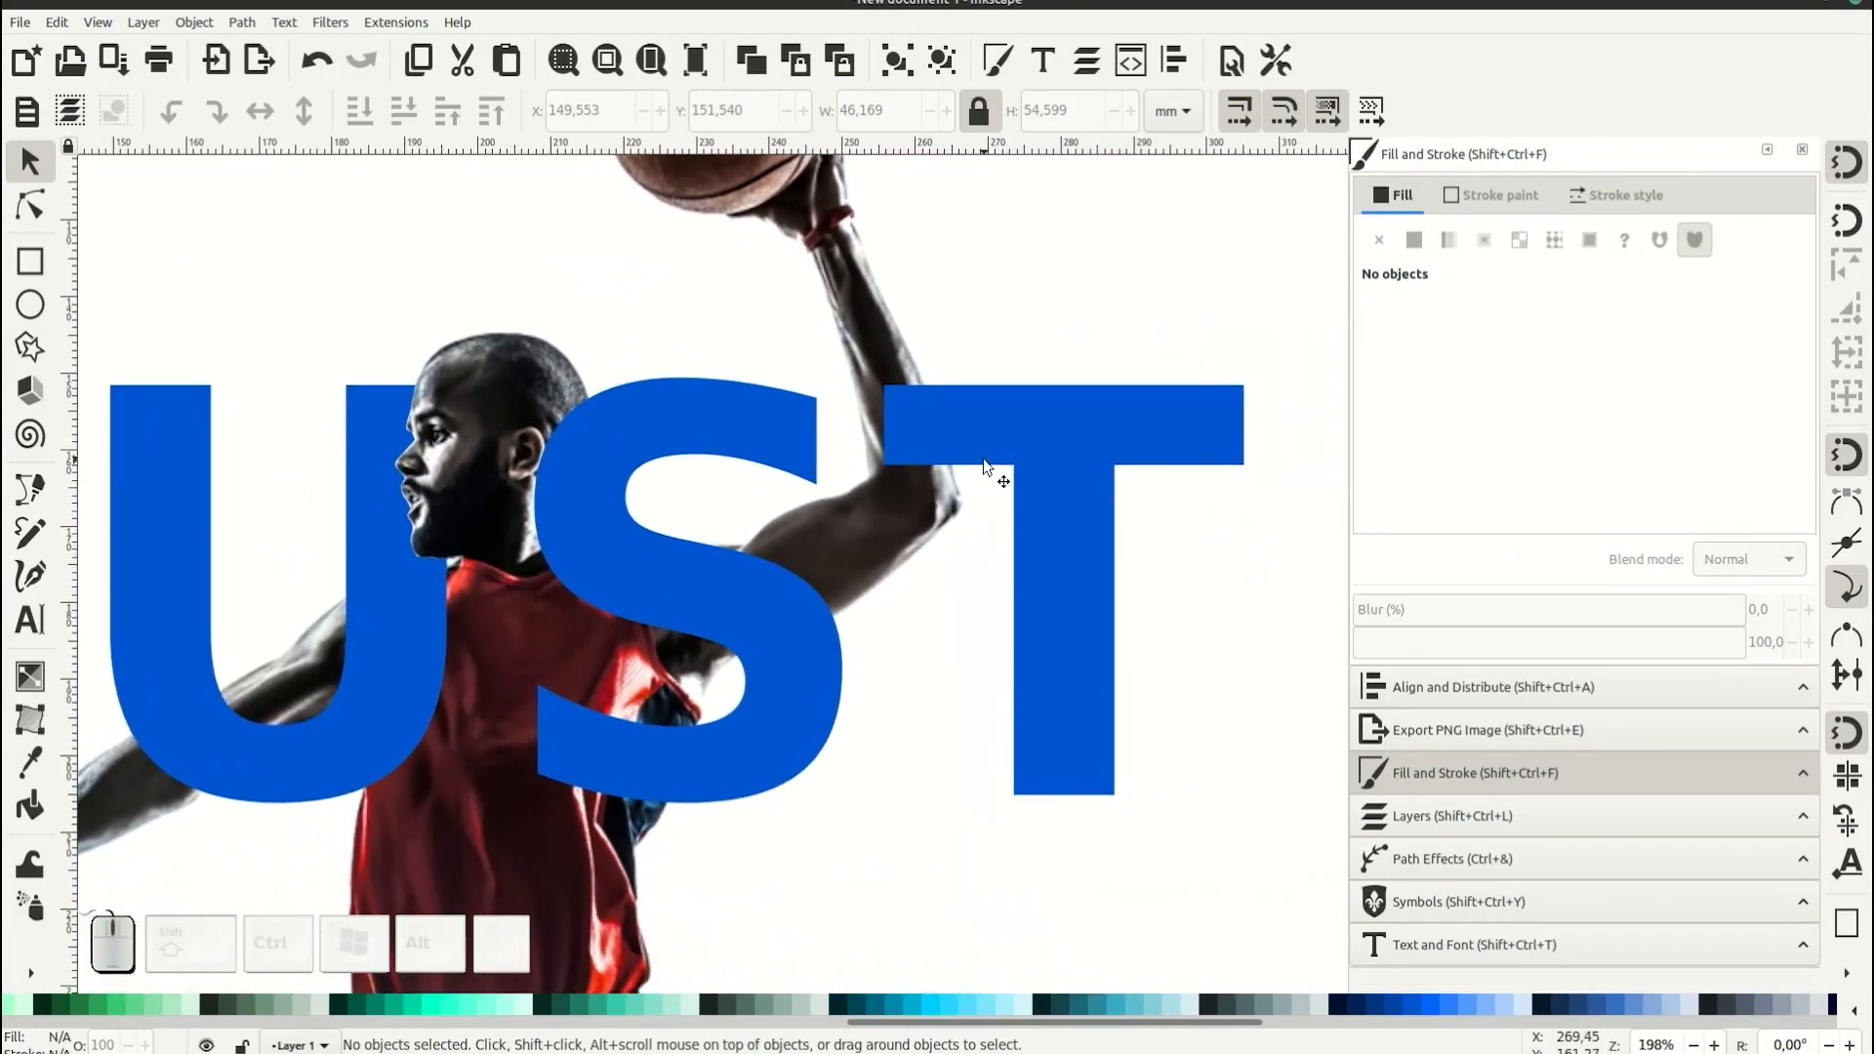
{"action": "left_click", "coordinate": [984, 433]}
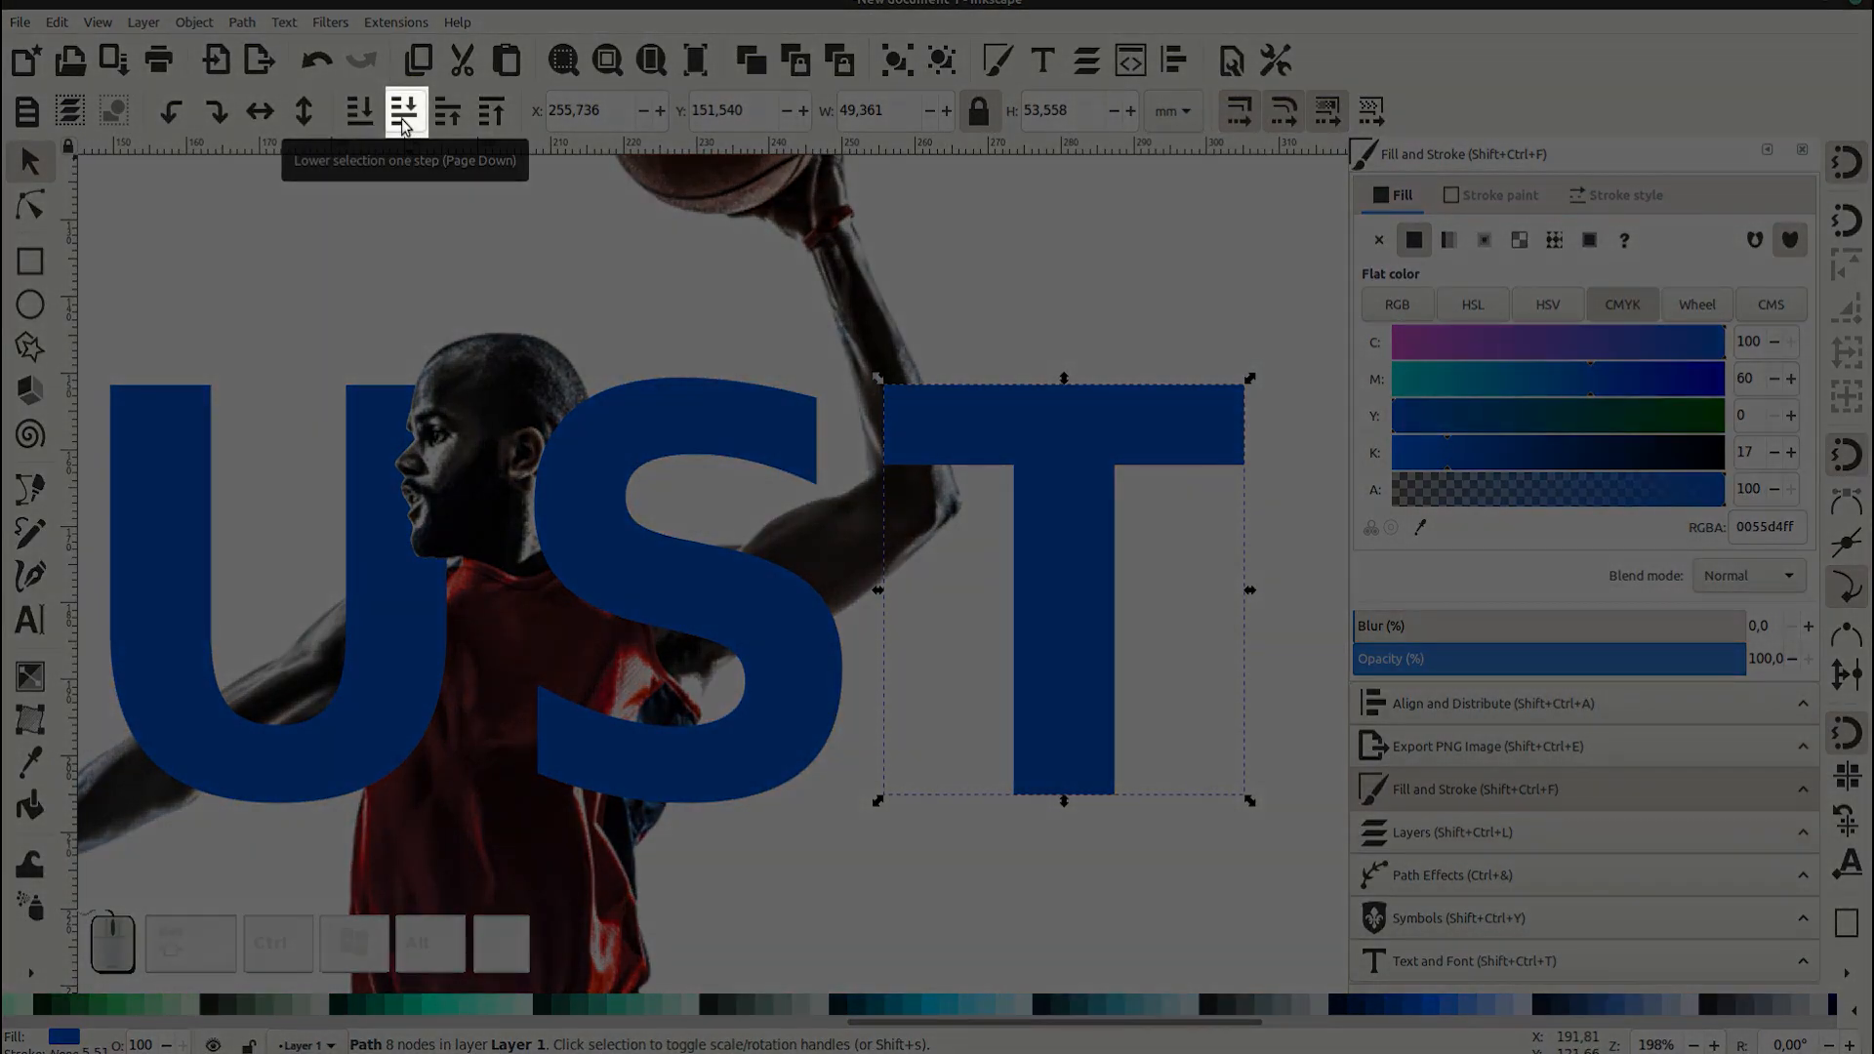
{"action": "left_click", "coordinate": [404, 110]}
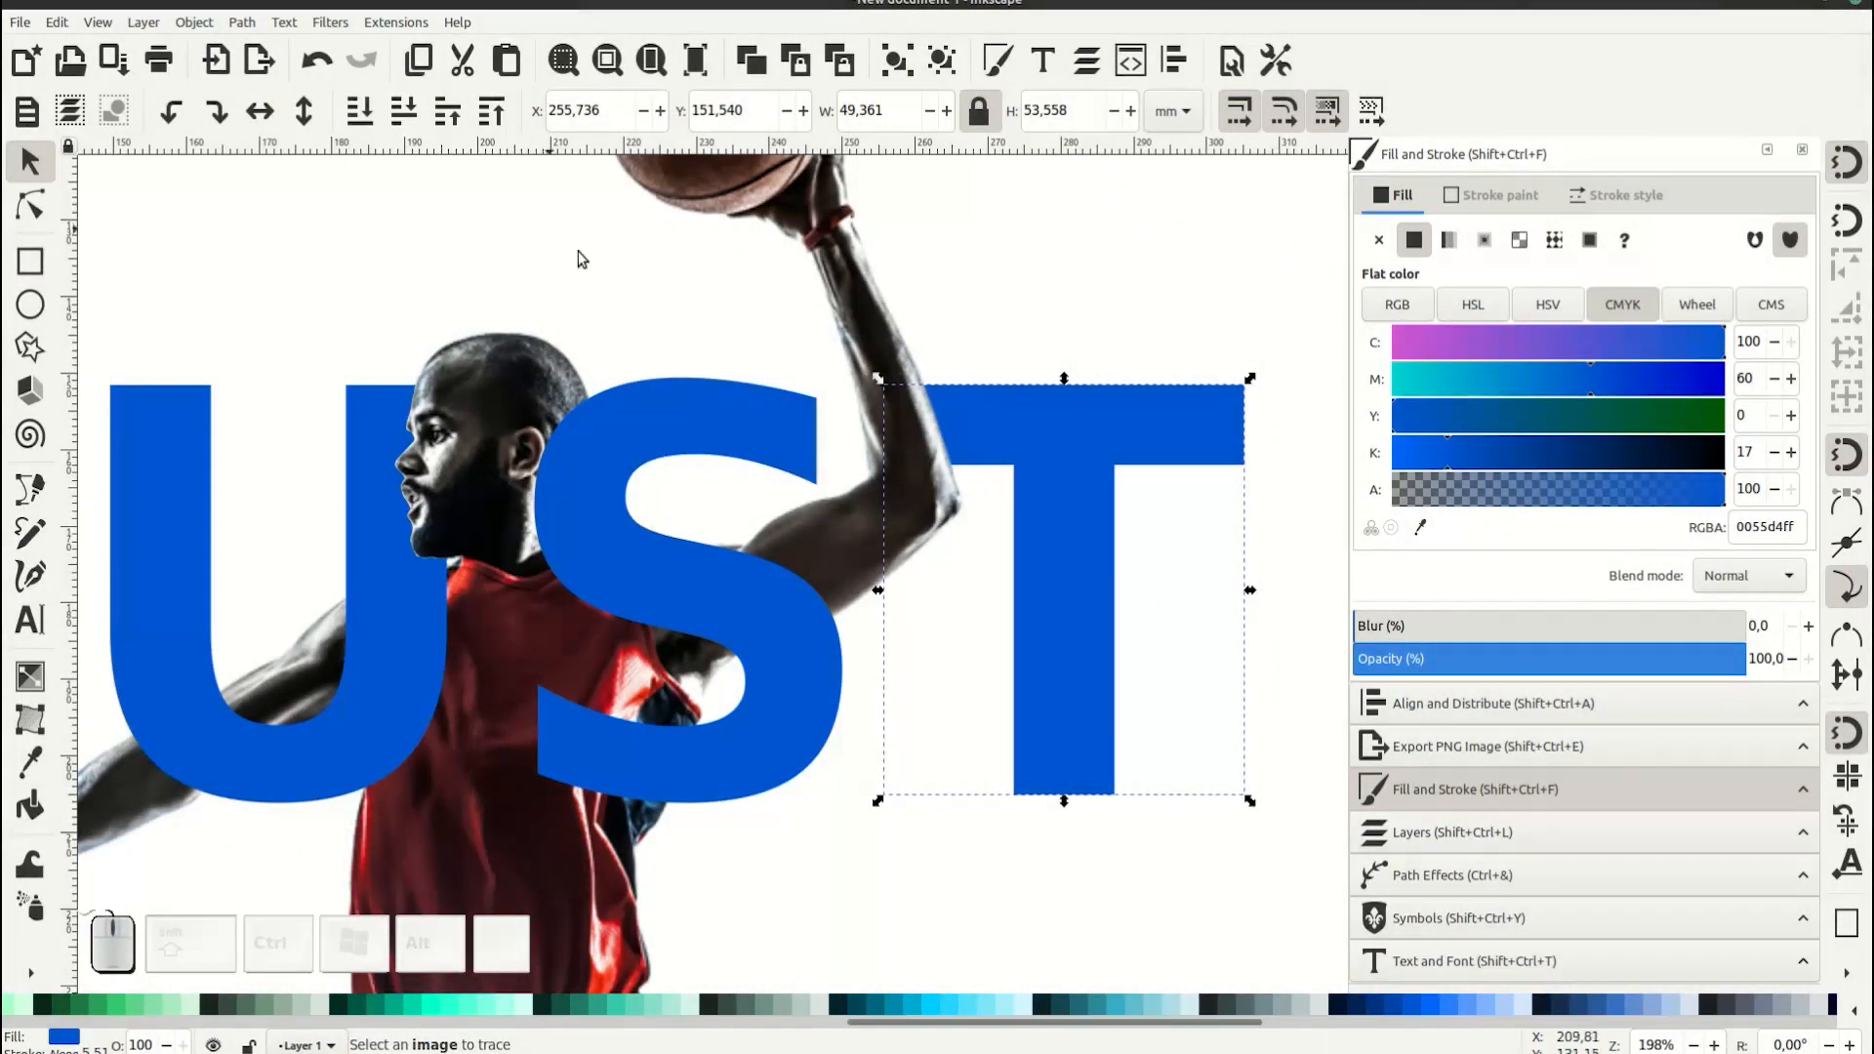
{"action": "left_click", "coordinate": [657, 308]}
- Lower the opacity of the letter O in DO to about 62%
{"action": "left_click_drag", "start_coordinate": [674, 642], "coordinate": [788, 596]}
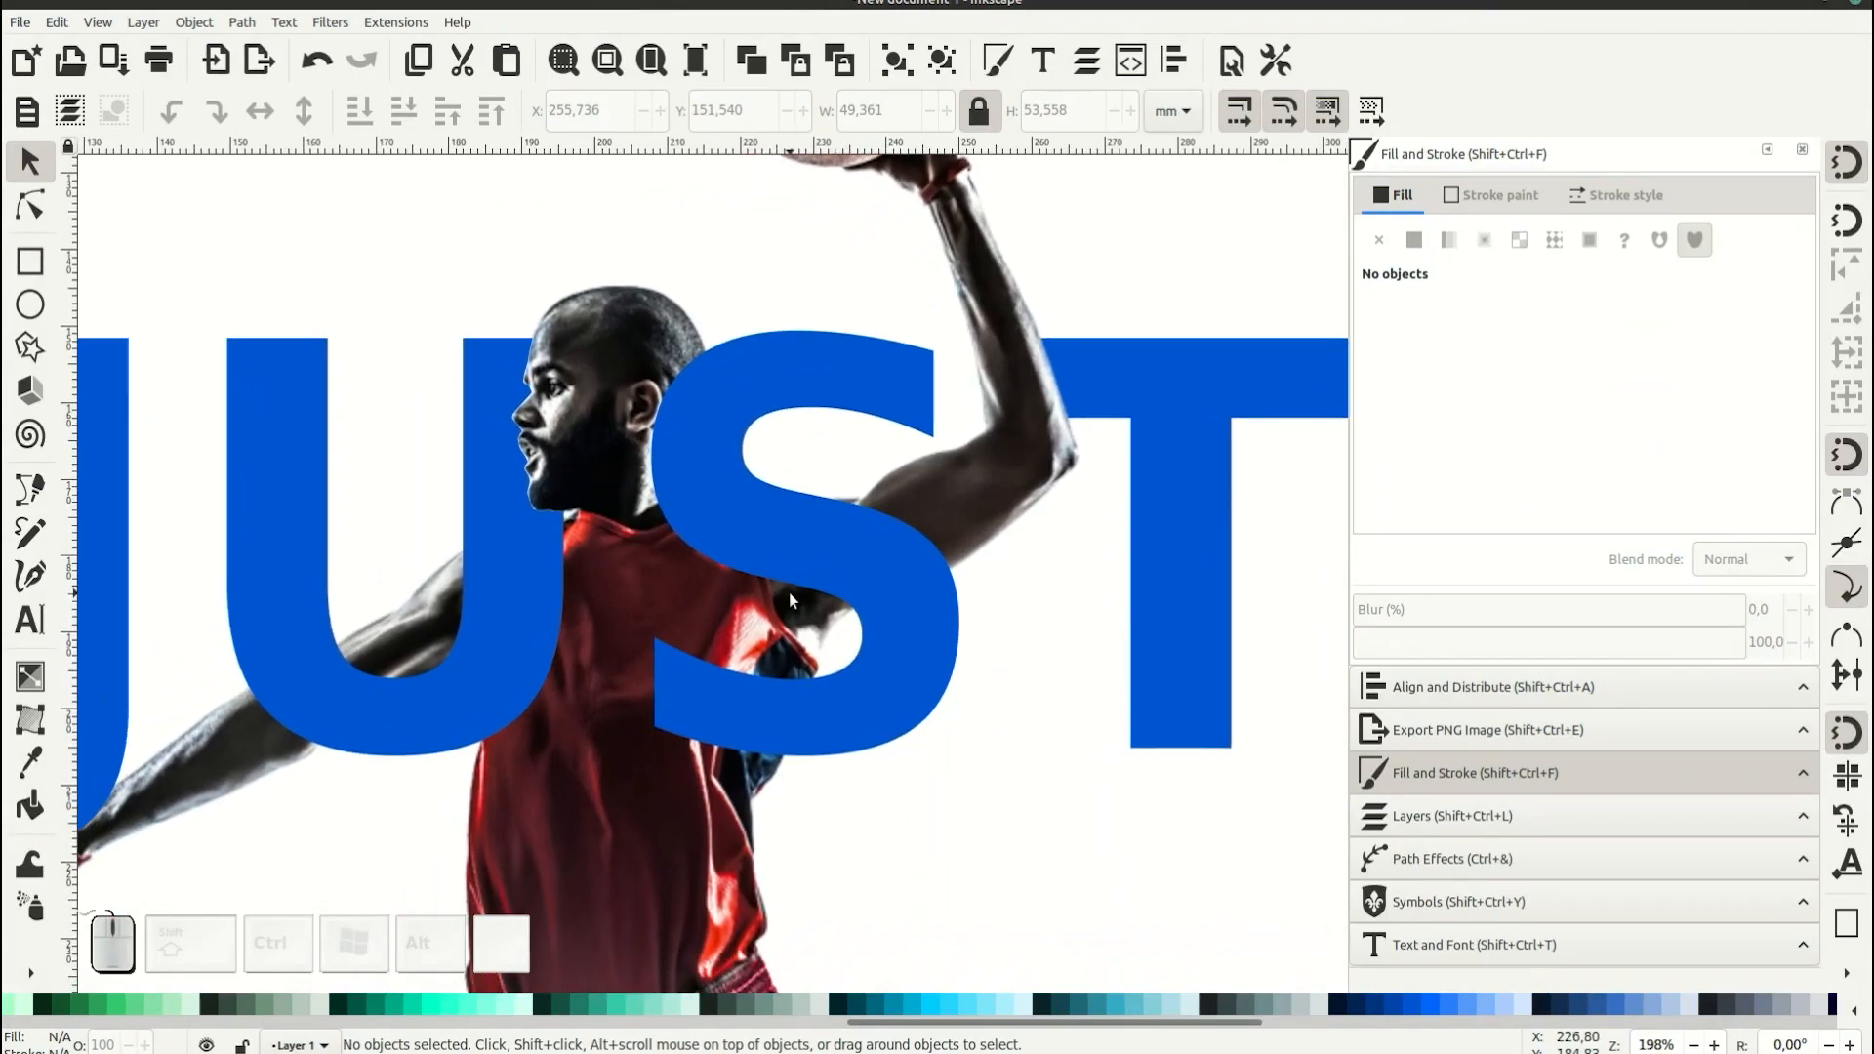
{"action": "scroll", "coordinate": [791, 598], "scroll_direction": "down", "scroll_amount": 16}
{"action": "left_click_drag", "start_coordinate": [854, 654], "coordinate": [769, 529]}
{"action": "left_click", "coordinate": [933, 529]}
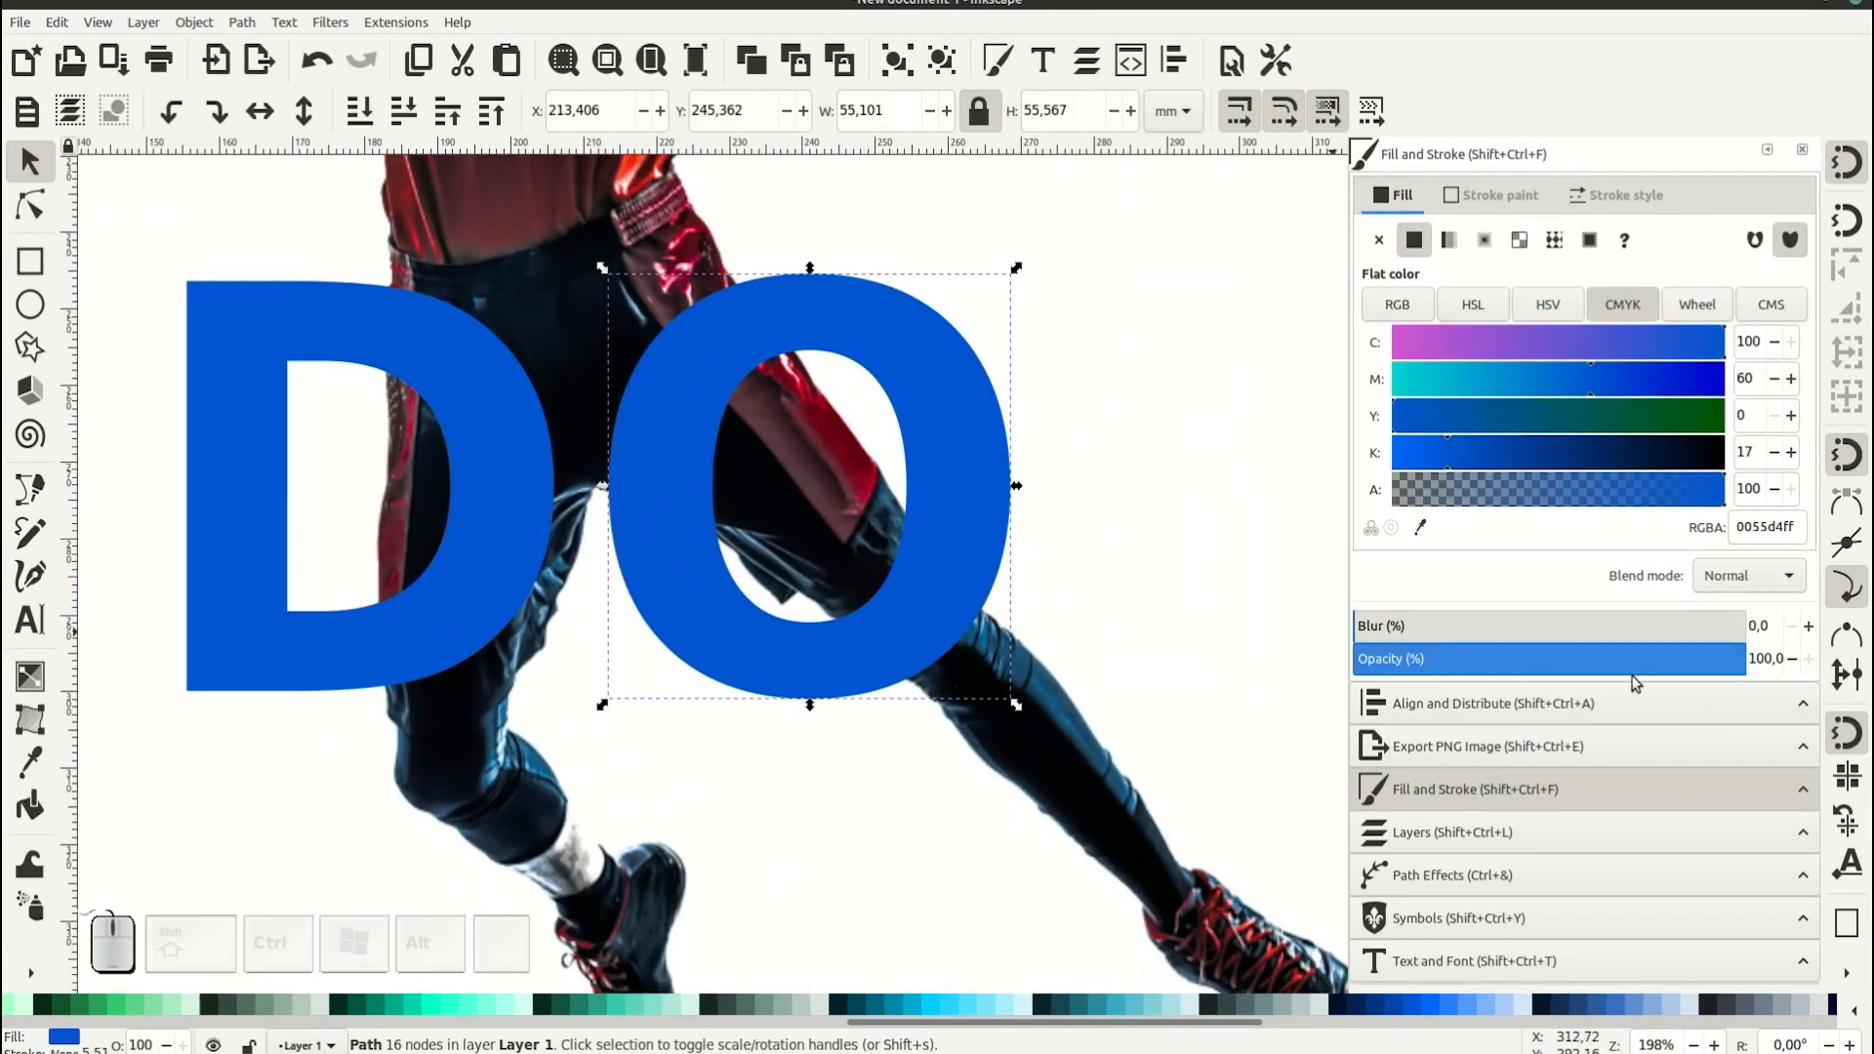
{"action": "left_click_drag", "start_coordinate": [1633, 671], "coordinate": [1387, 654]}
- Start a Bezier path on the outstretched leg crossing the O and trace along the leg's lower edge
{"action": "left_click", "coordinate": [31, 489]}
{"action": "scroll", "coordinate": [713, 513], "scroll_direction": "up", "scroll_amount": 6}
{"action": "left_click_drag", "start_coordinate": [840, 636], "coordinate": [466, 265]}
{"action": "left_click", "coordinate": [466, 264]}
{"action": "left_click_drag", "start_coordinate": [769, 512], "coordinate": [802, 542]}
{"action": "left_click_drag", "start_coordinate": [889, 616], "coordinate": [915, 629]}
{"action": "left_click_drag", "start_coordinate": [1018, 723], "coordinate": [1019, 733]}
{"action": "left_click", "coordinate": [1020, 760]}
- Continue the Bezier path back along the leg's upper edge across the O and close the outline
{"action": "left_click", "coordinate": [928, 548]}
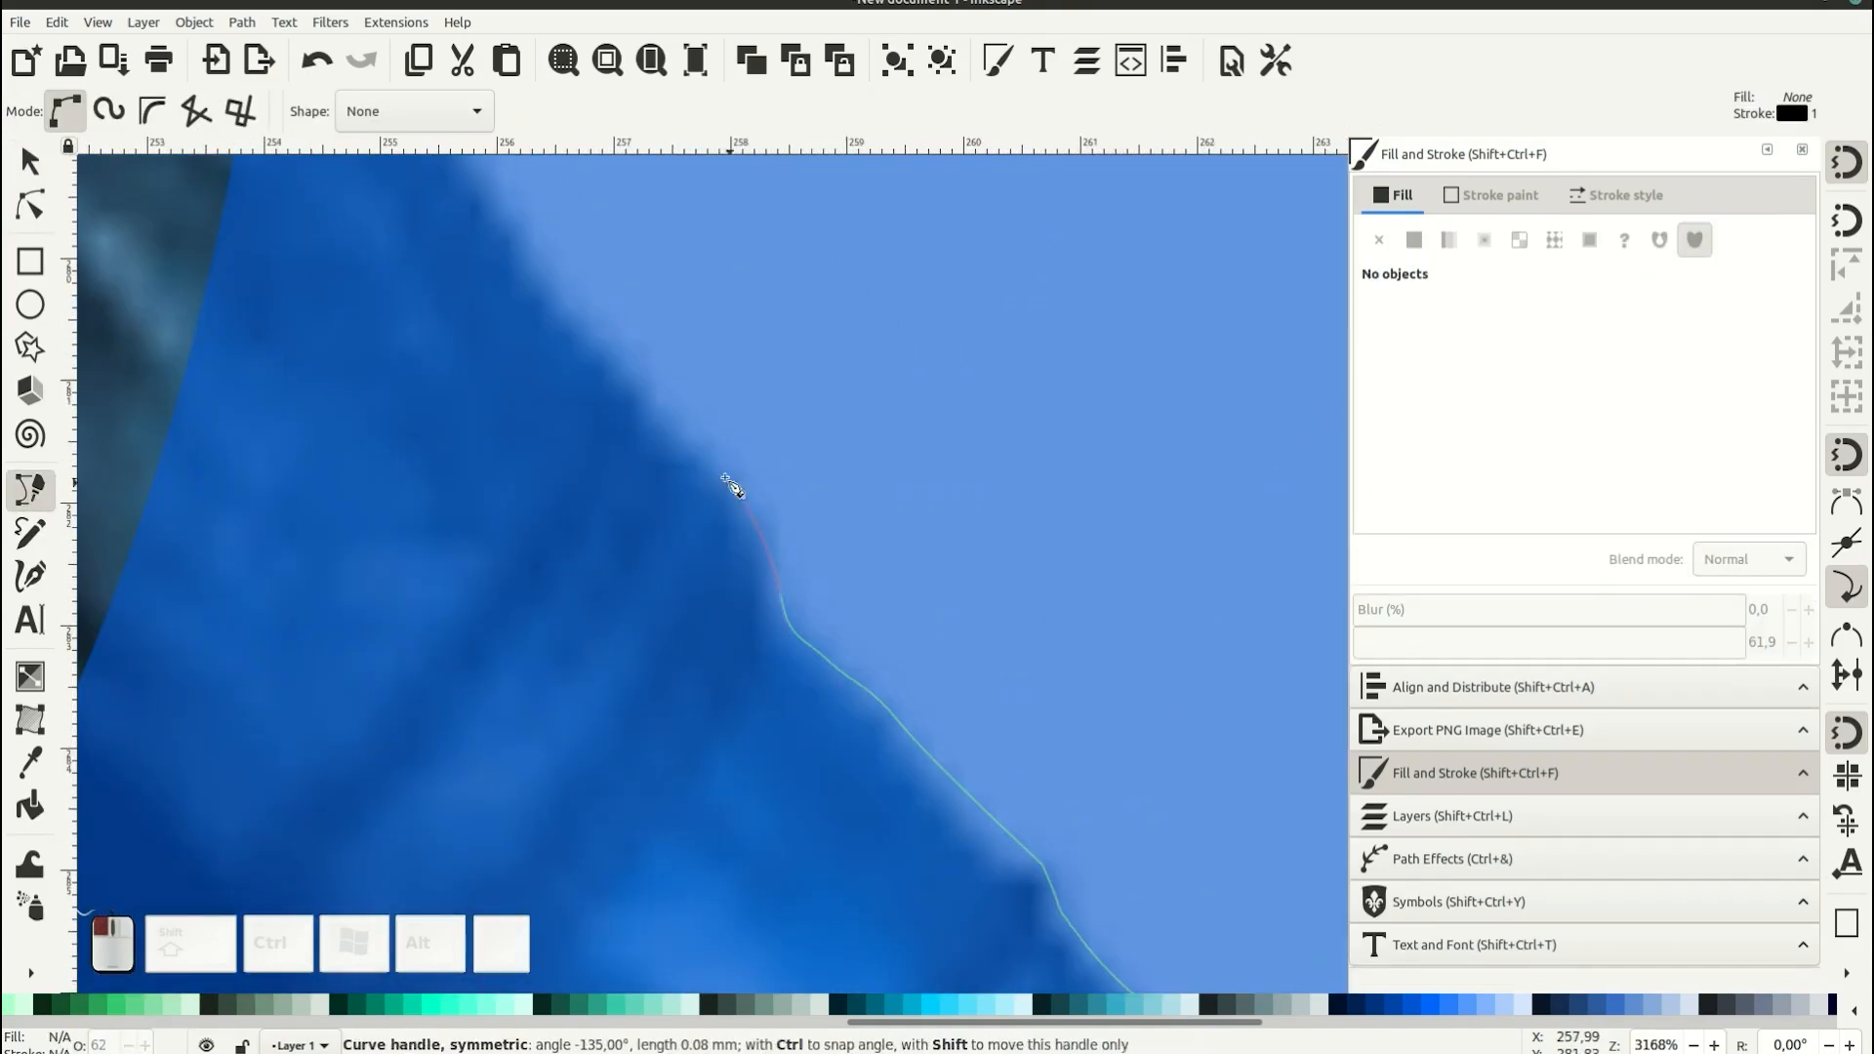
{"action": "left_click", "coordinate": [761, 511]}
{"action": "key", "text": "minus"}
{"action": "key", "text": "minus"}
{"action": "key", "text": "minus"}
{"action": "key", "text": "minus"}
{"action": "left_click", "coordinate": [438, 799]}
- Cut the leg outline out of the O in DO with a path Difference and restore the letter's opacity to 100%
{"action": "left_click", "coordinate": [30, 161]}
{"action": "left_click", "coordinate": [936, 420], "text": "shift"}
{"action": "left_click", "coordinate": [242, 23]}
{"action": "left_click", "coordinate": [281, 146]}
- Lower the T in IT in the stacking order so the shoe sits in front of it
{"action": "key", "text": "minus"}
{"action": "key", "text": "minus"}
{"action": "key", "text": "minus"}
{"action": "key", "text": "minus"}
{"action": "key", "text": "minus"}
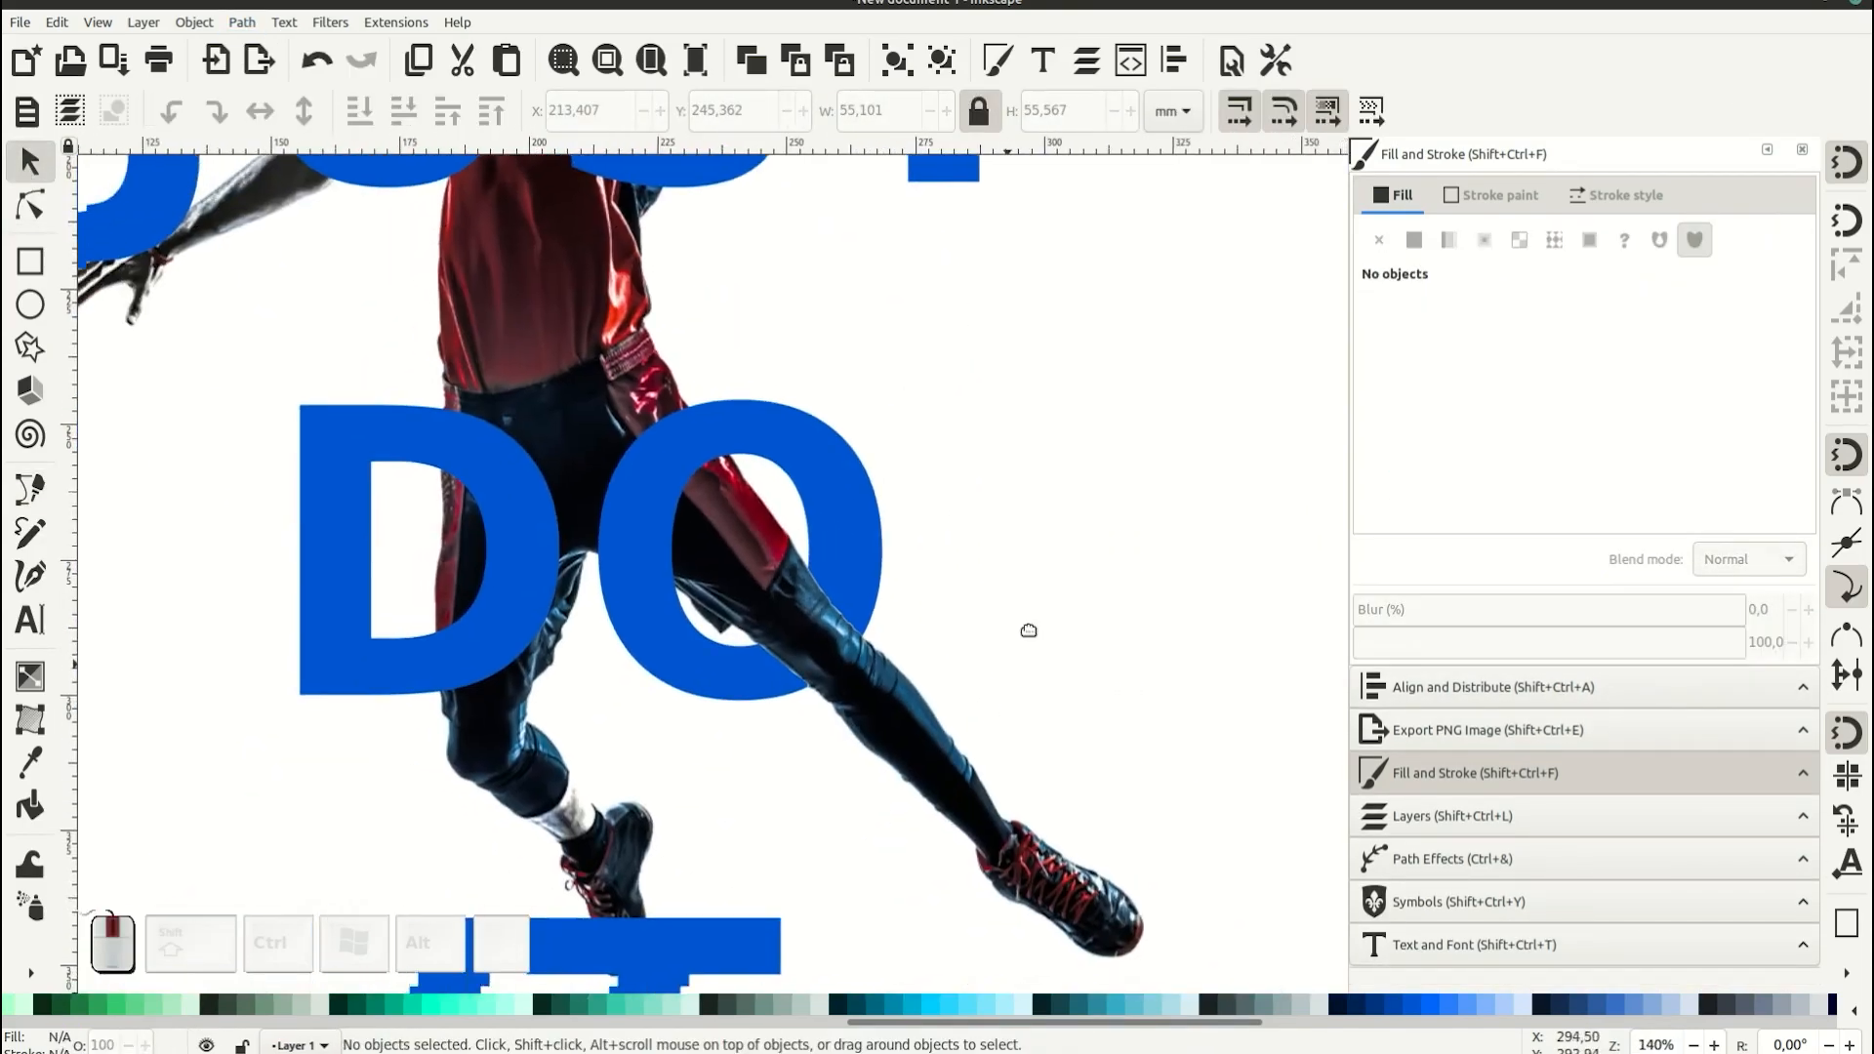
{"action": "left_click", "coordinate": [781, 586]}
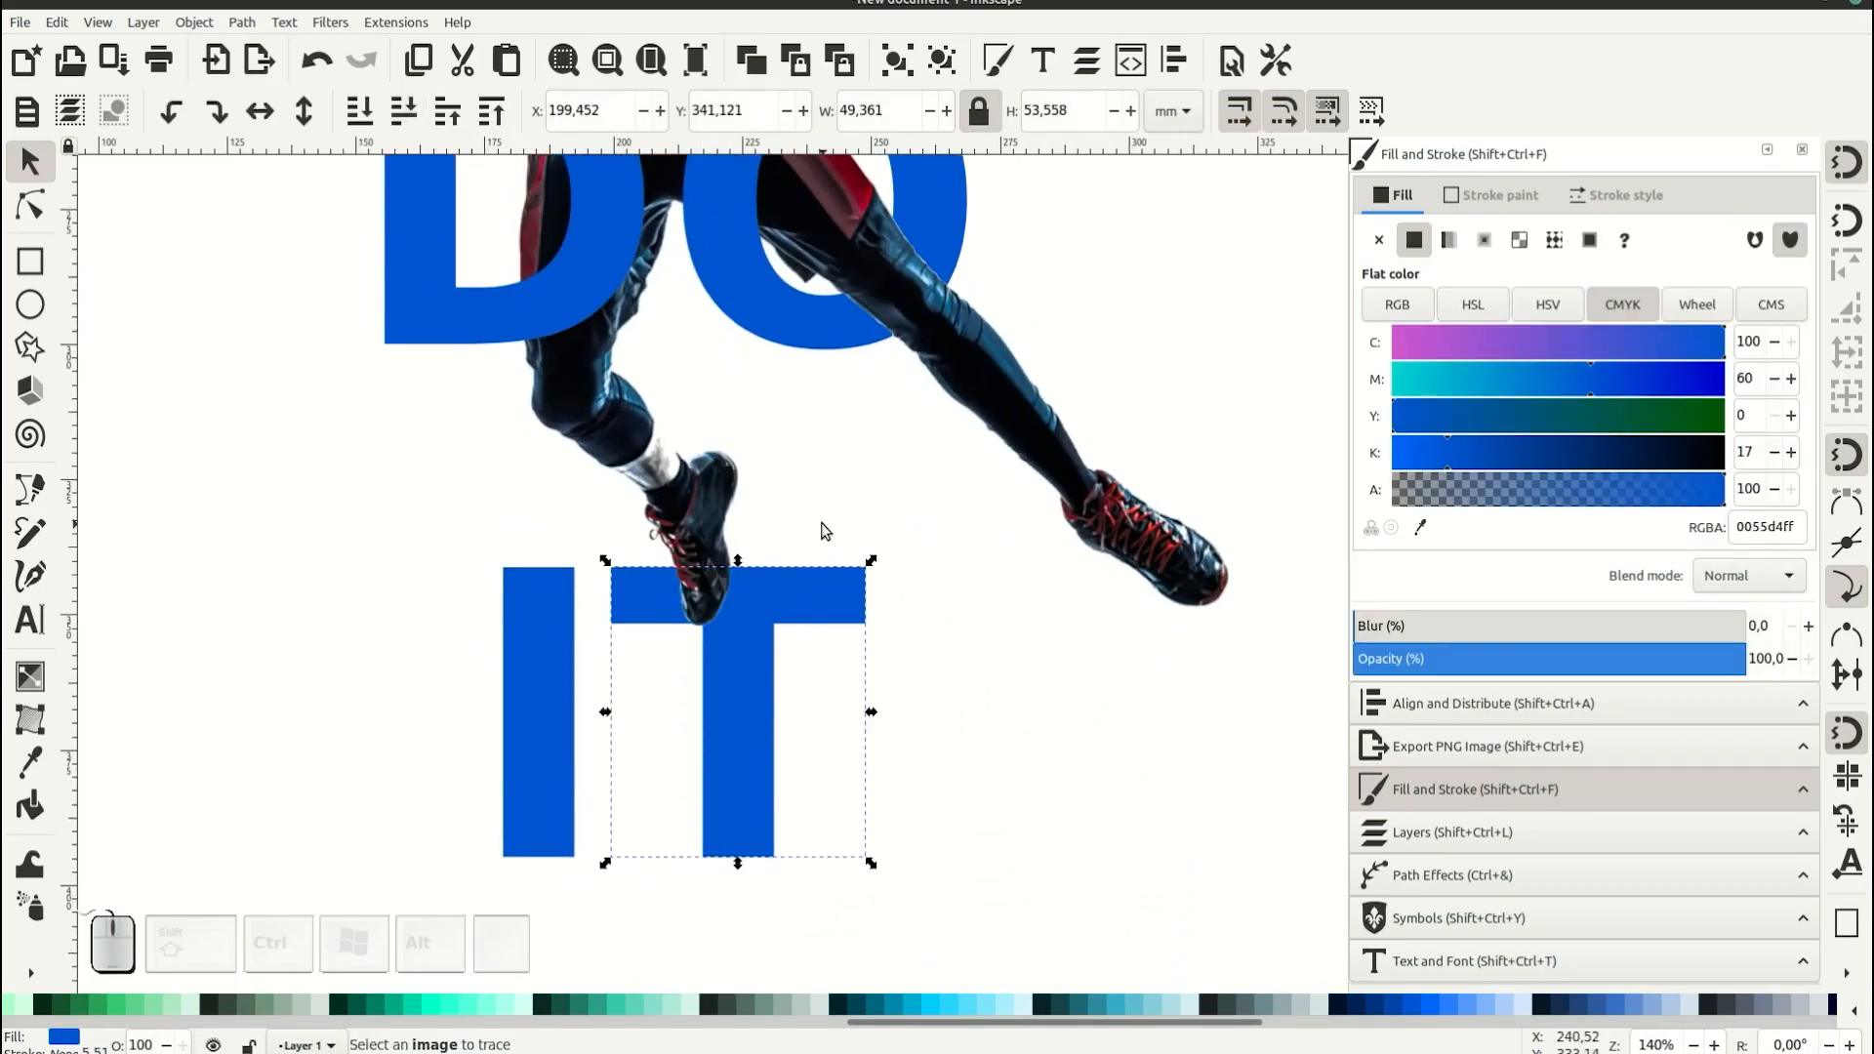
{"action": "left_click", "coordinate": [808, 587]}
- Draw a closed Bezier shadow outline offset from the shoe's edge over the T in IT, extending past the bar's upper edge
{"action": "scroll", "coordinate": [796, 583], "scroll_direction": "up", "scroll_amount": 4}
{"action": "scroll", "coordinate": [782, 556], "scroll_direction": "down", "scroll_amount": 6}
{"action": "scroll", "coordinate": [765, 535], "scroll_direction": "up", "scroll_amount": 4}
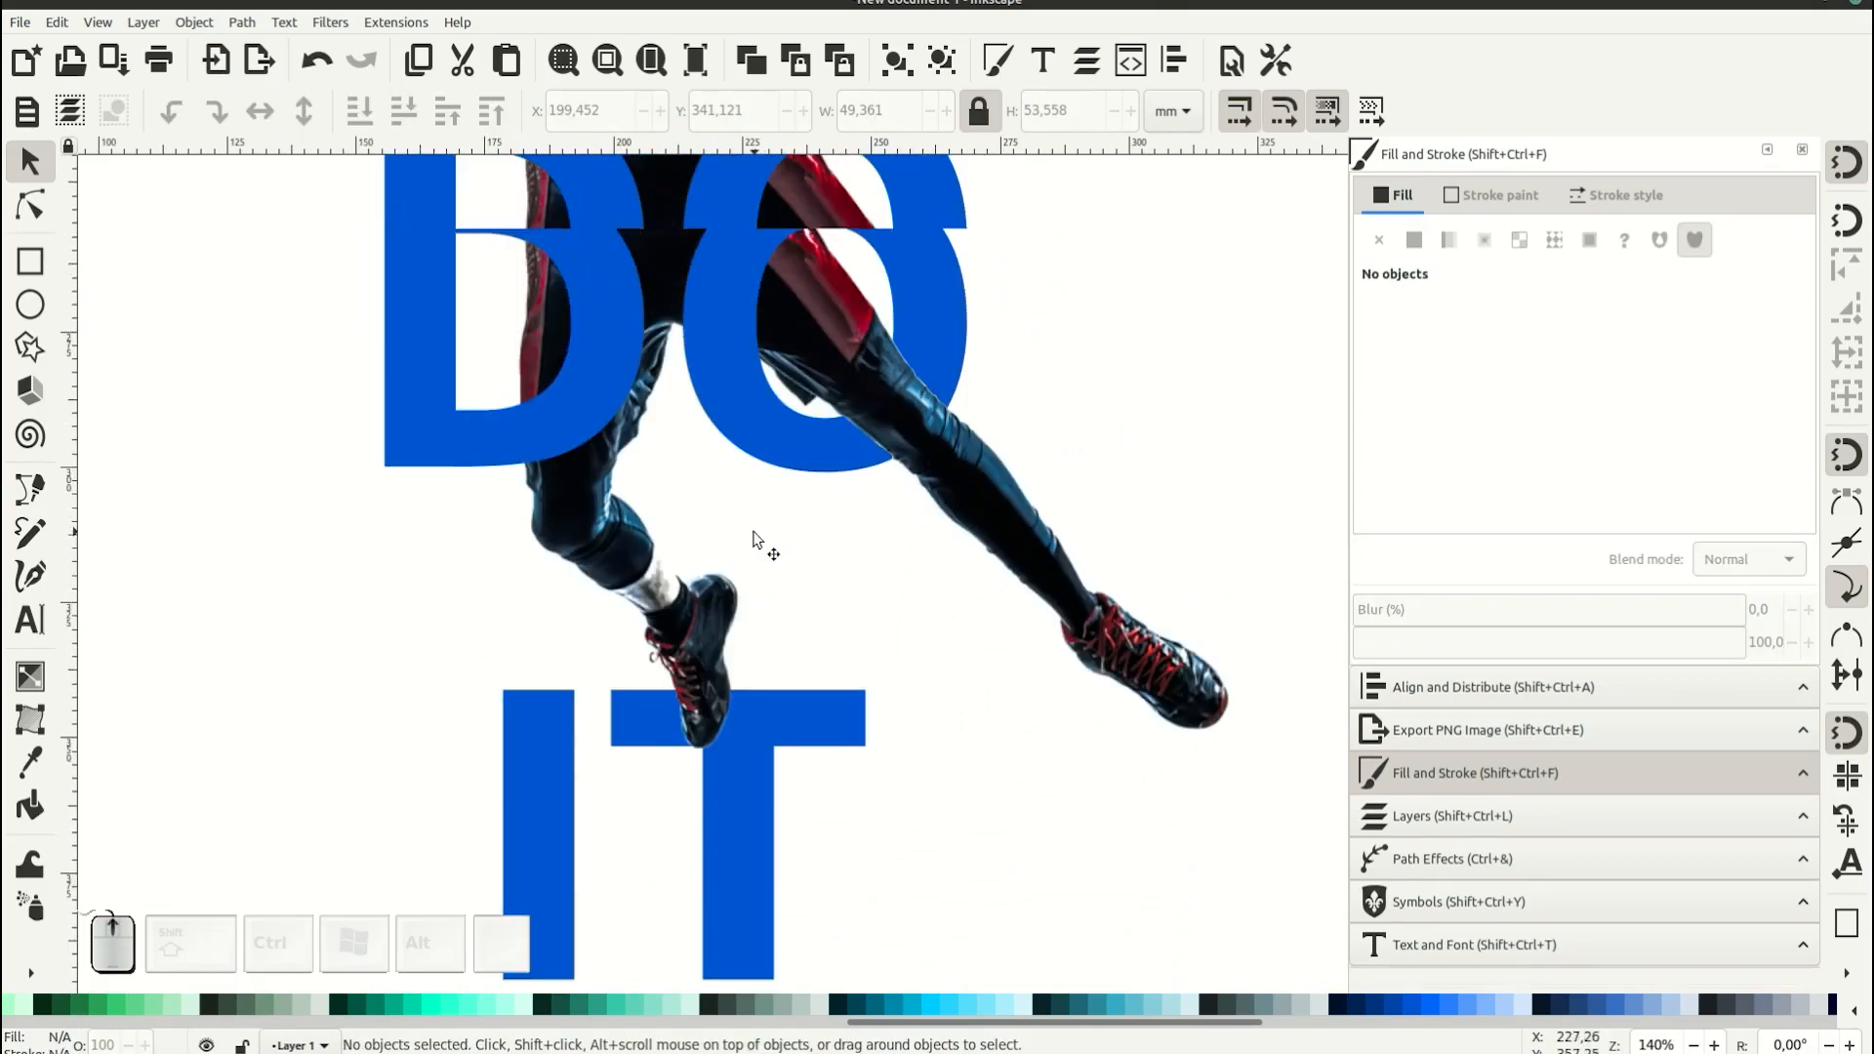
{"action": "scroll", "coordinate": [753, 719], "scroll_direction": "up", "scroll_amount": 3, "text": "ctrl"}
{"action": "scroll", "coordinate": [724, 546], "scroll_direction": "up", "scroll_amount": 1, "text": "ctrl"}
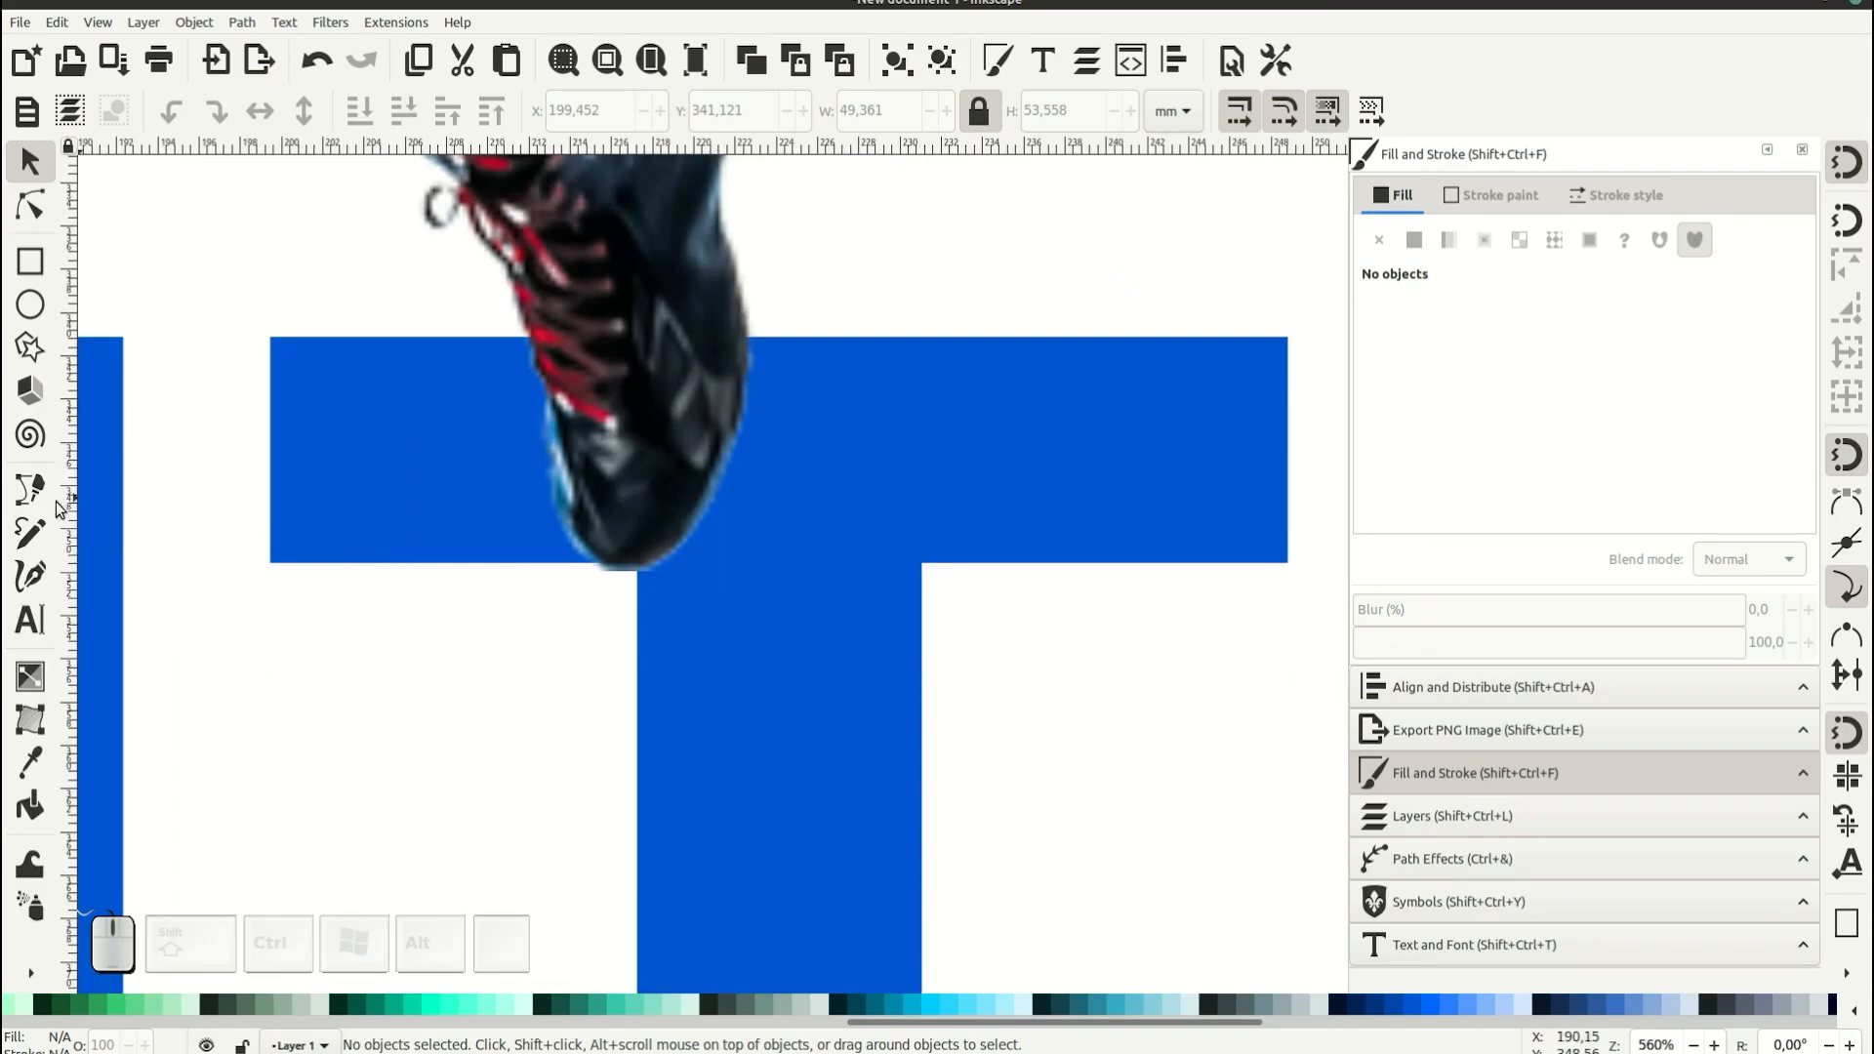
{"action": "left_click", "coordinate": [27, 498]}
{"action": "scroll", "coordinate": [706, 549], "scroll_direction": "up", "scroll_amount": 2, "text": "ctrl"}
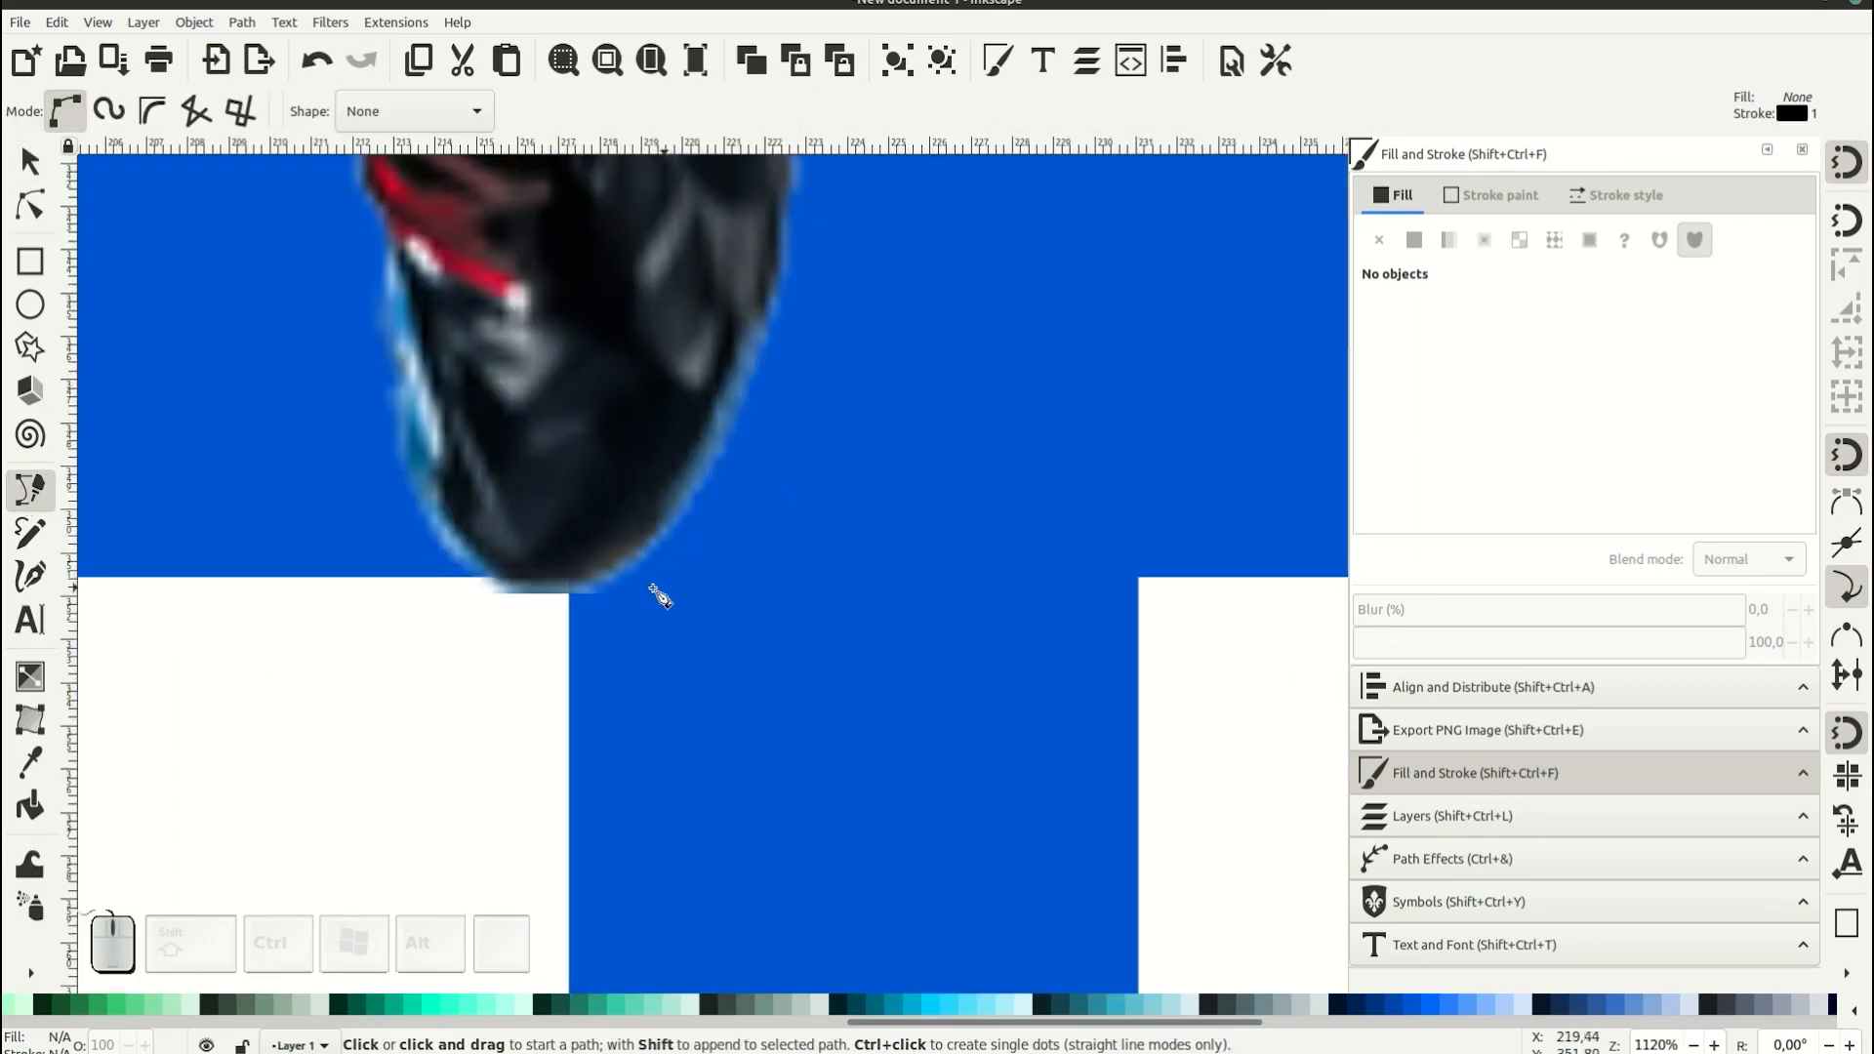
{"action": "left_click_drag", "start_coordinate": [570, 614], "coordinate": [815, 434]}
{"action": "scroll", "coordinate": [815, 434], "scroll_direction": "up", "scroll_amount": 5}
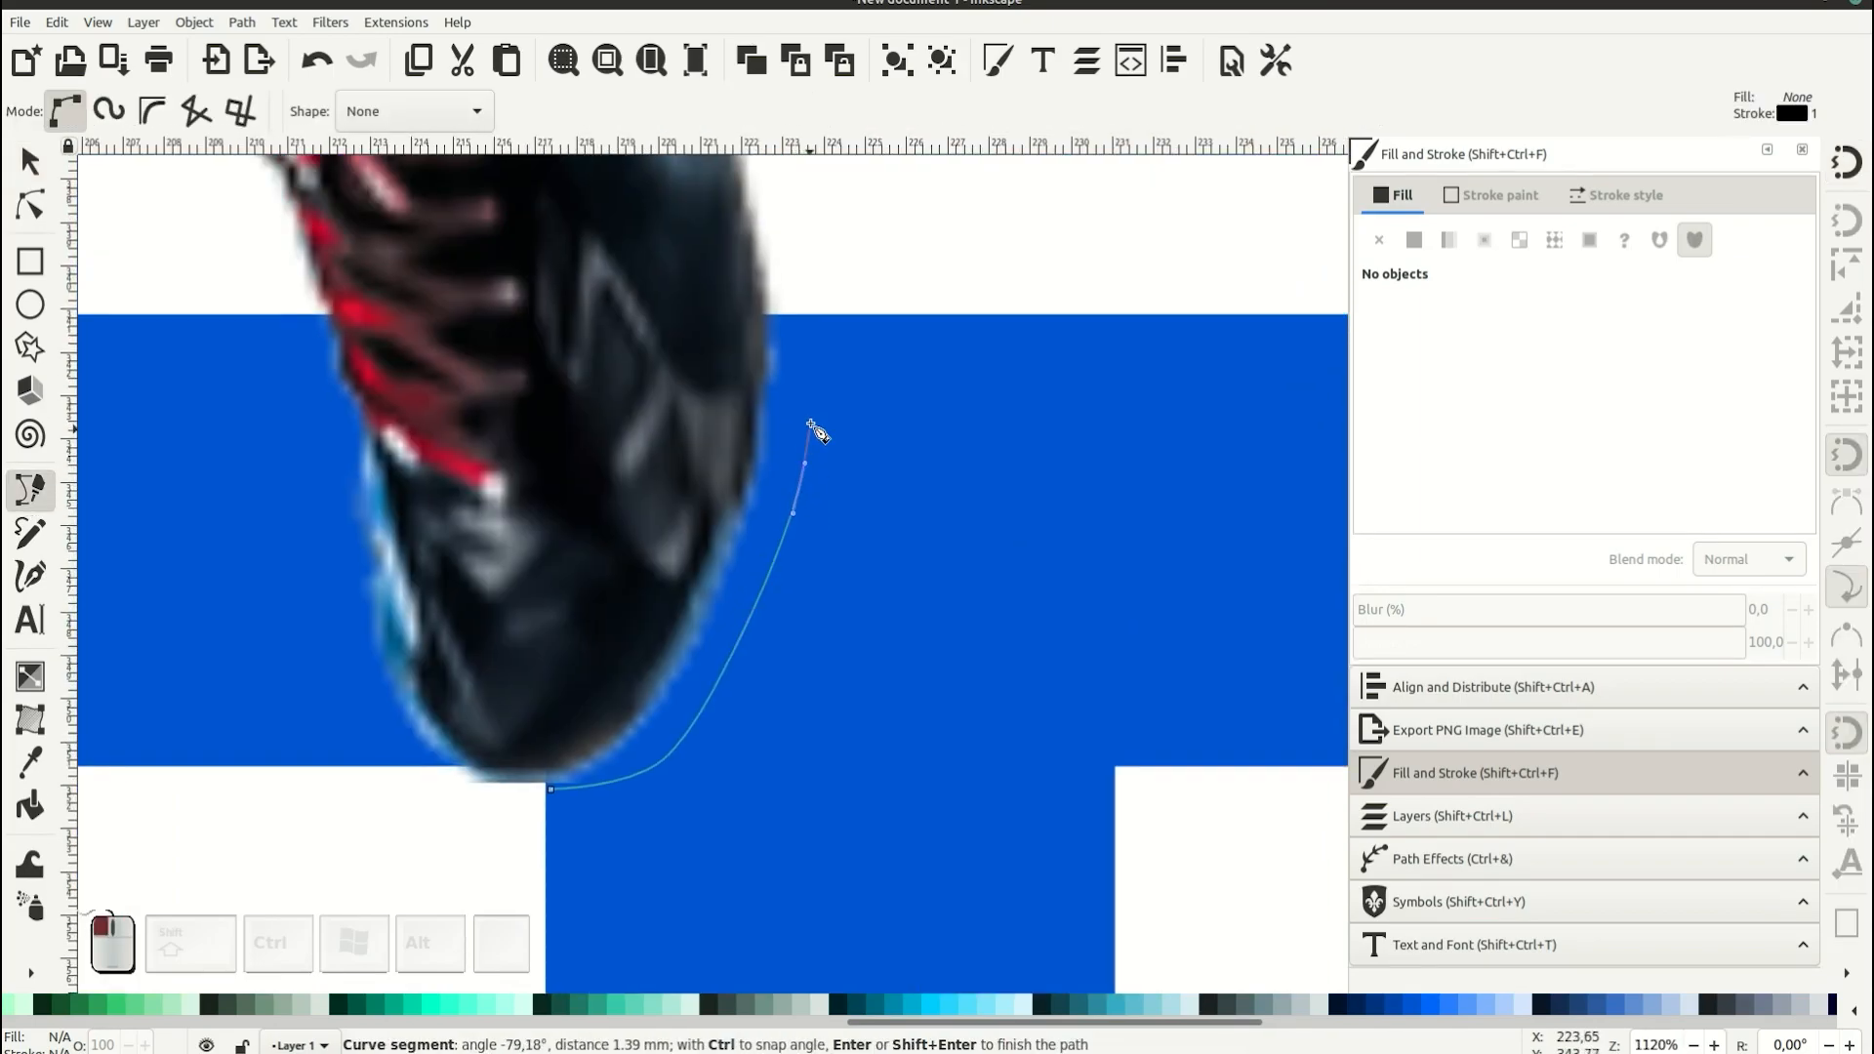
{"action": "left_click", "coordinate": [800, 290]}
{"action": "left_click", "coordinate": [603, 317]}
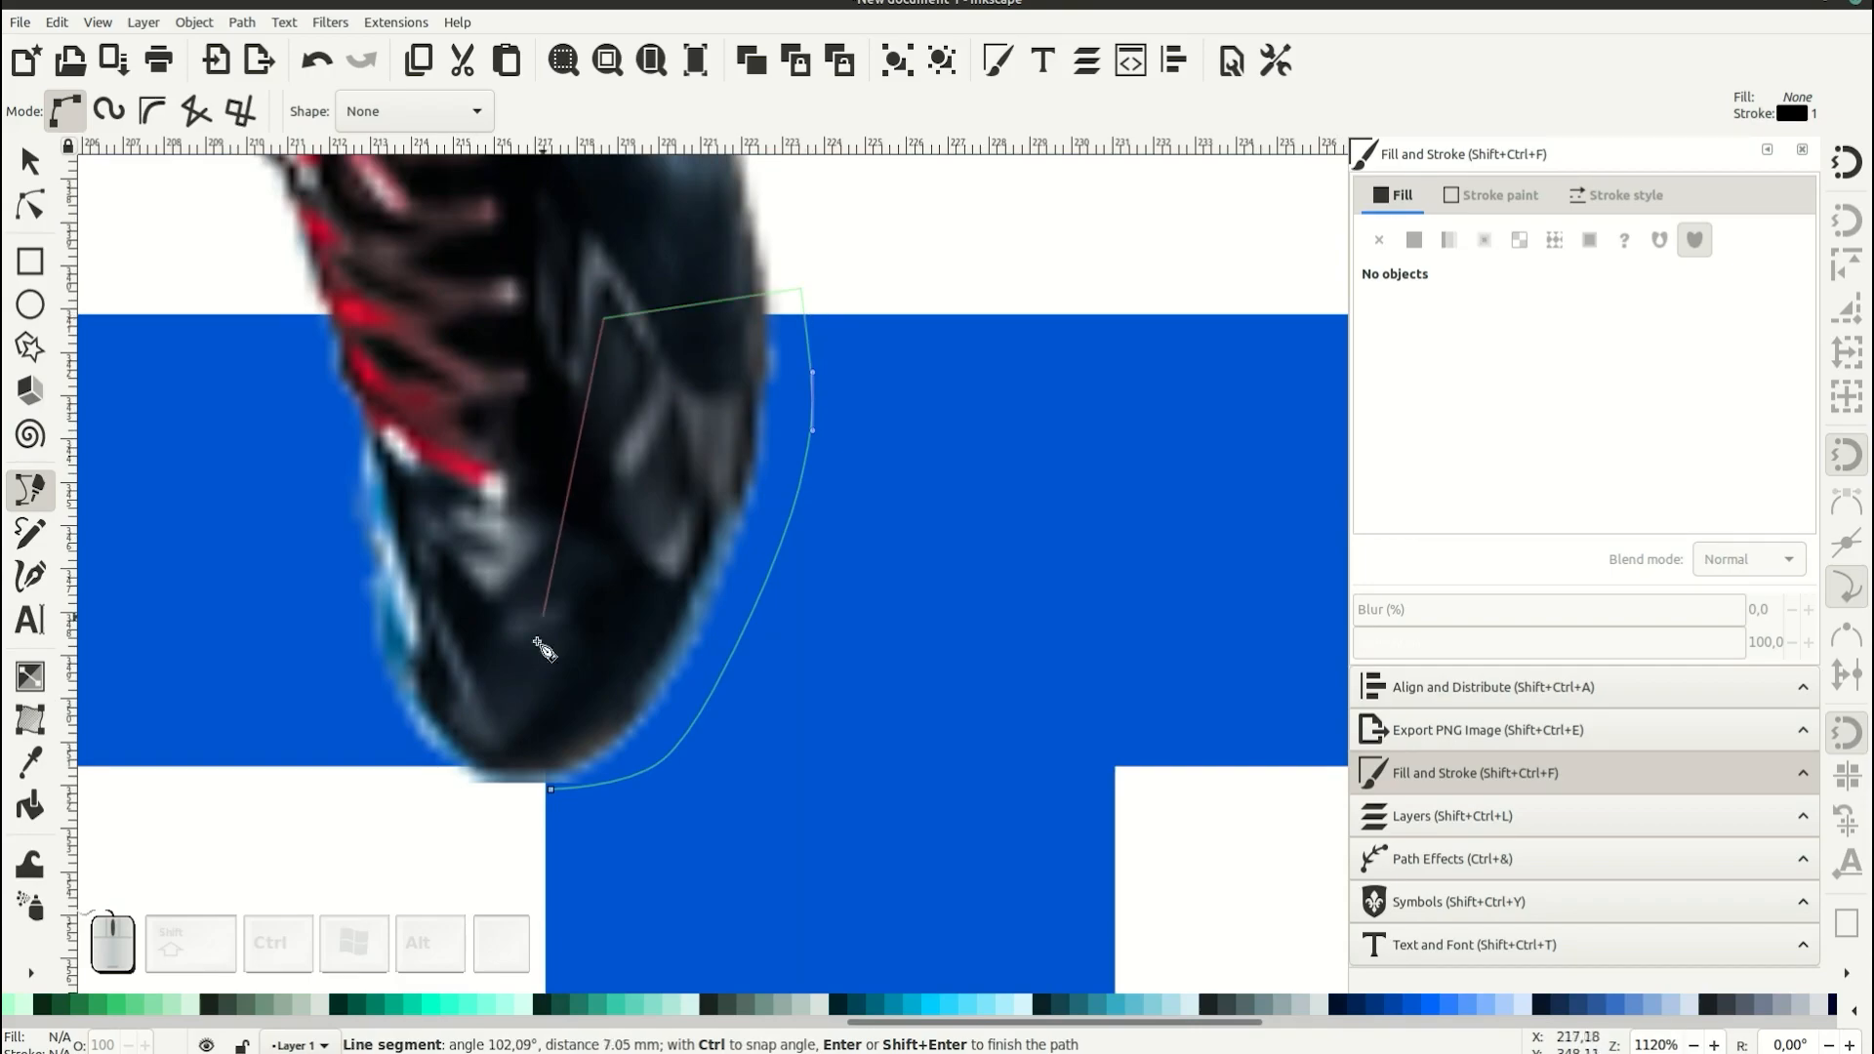
{"action": "left_click", "coordinate": [550, 788]}
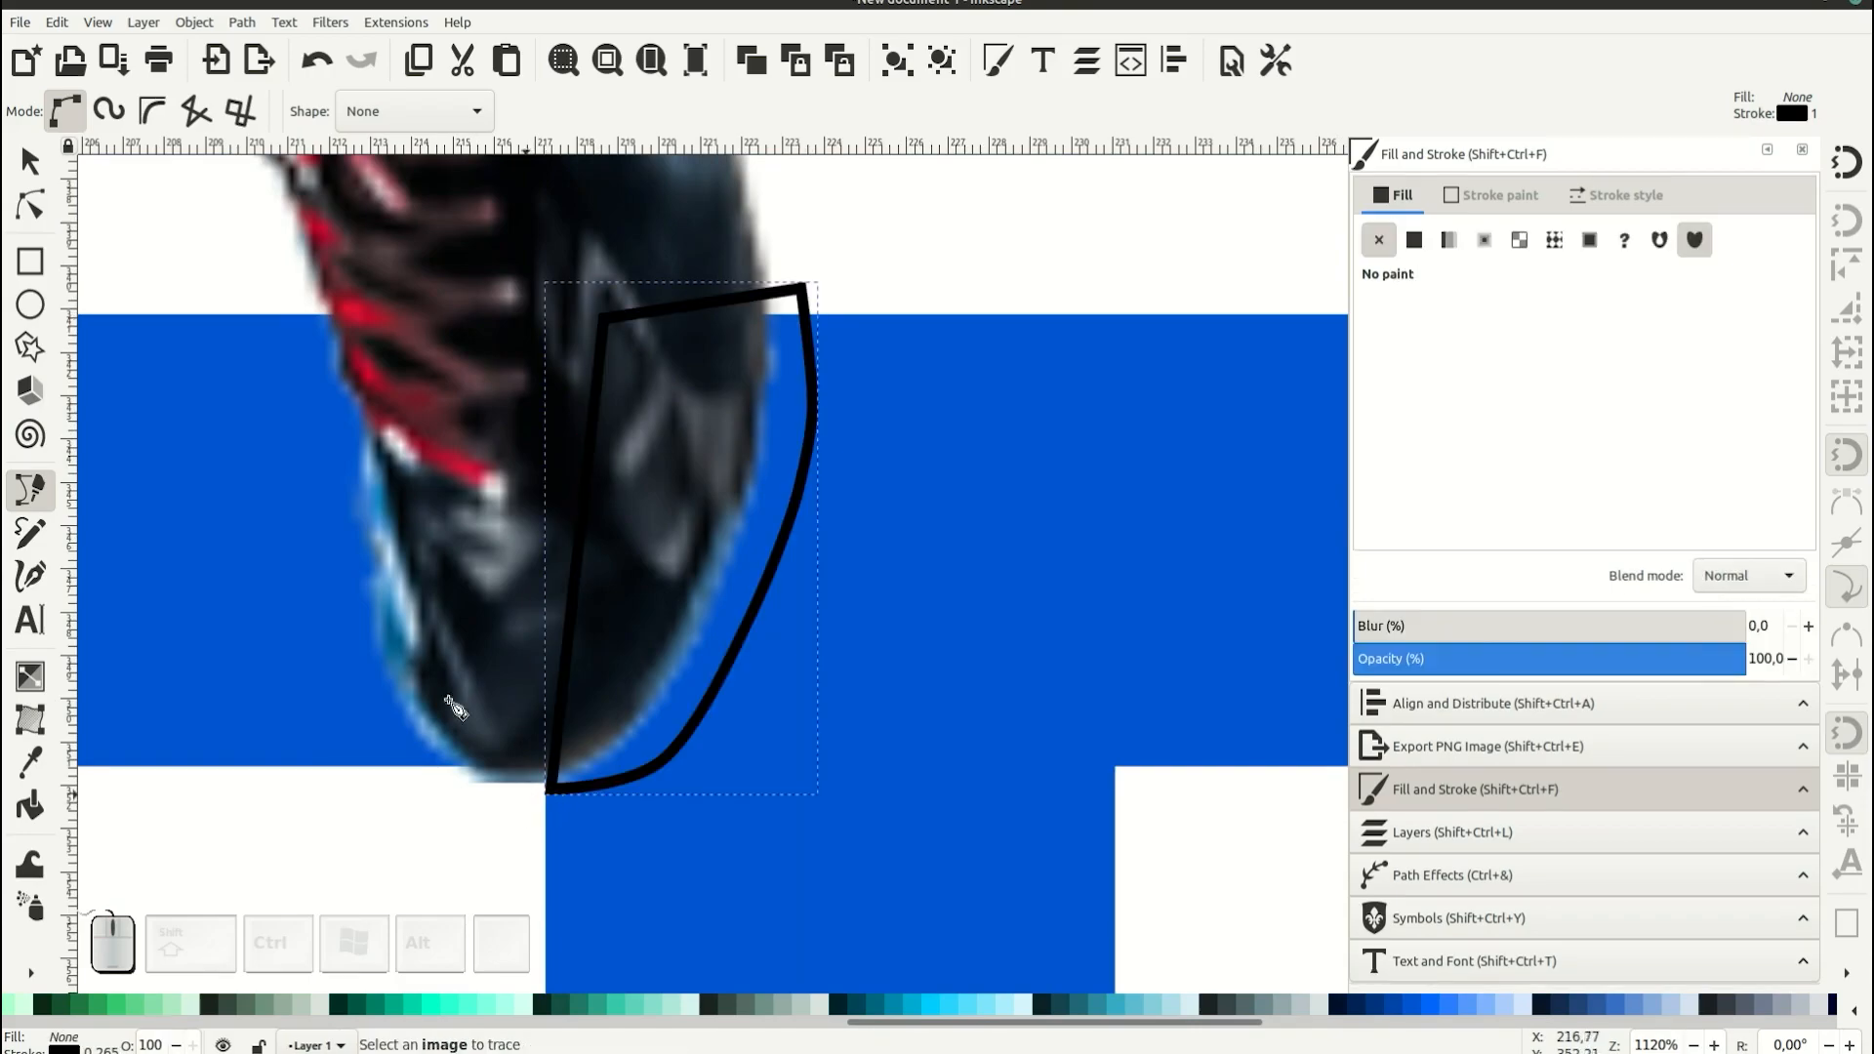
- Duplicate the T in IT and intersect the copy with the shoe's shadow outline
{"action": "left_click", "coordinate": [27, 164]}
{"action": "left_click", "coordinate": [962, 485], "text": "shift"}
{"action": "right_click", "coordinate": [962, 486]}
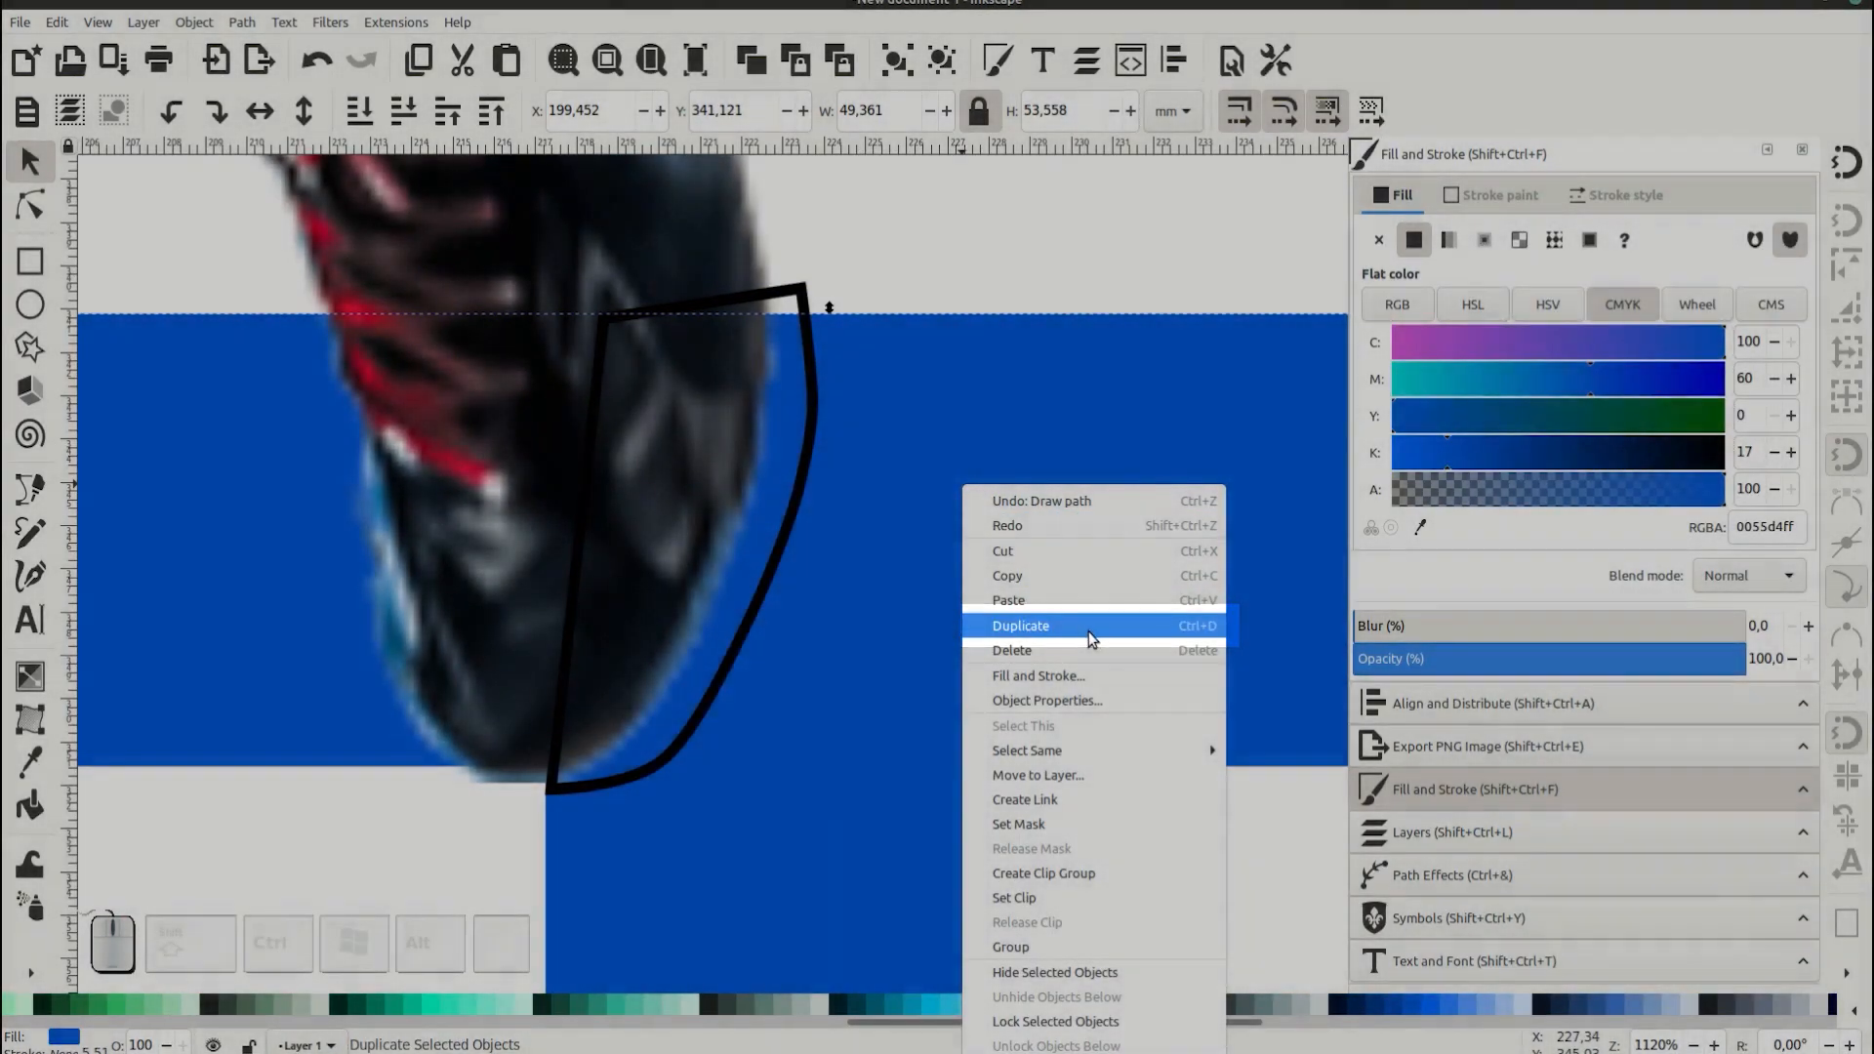
{"action": "left_click", "coordinate": [1088, 632]}
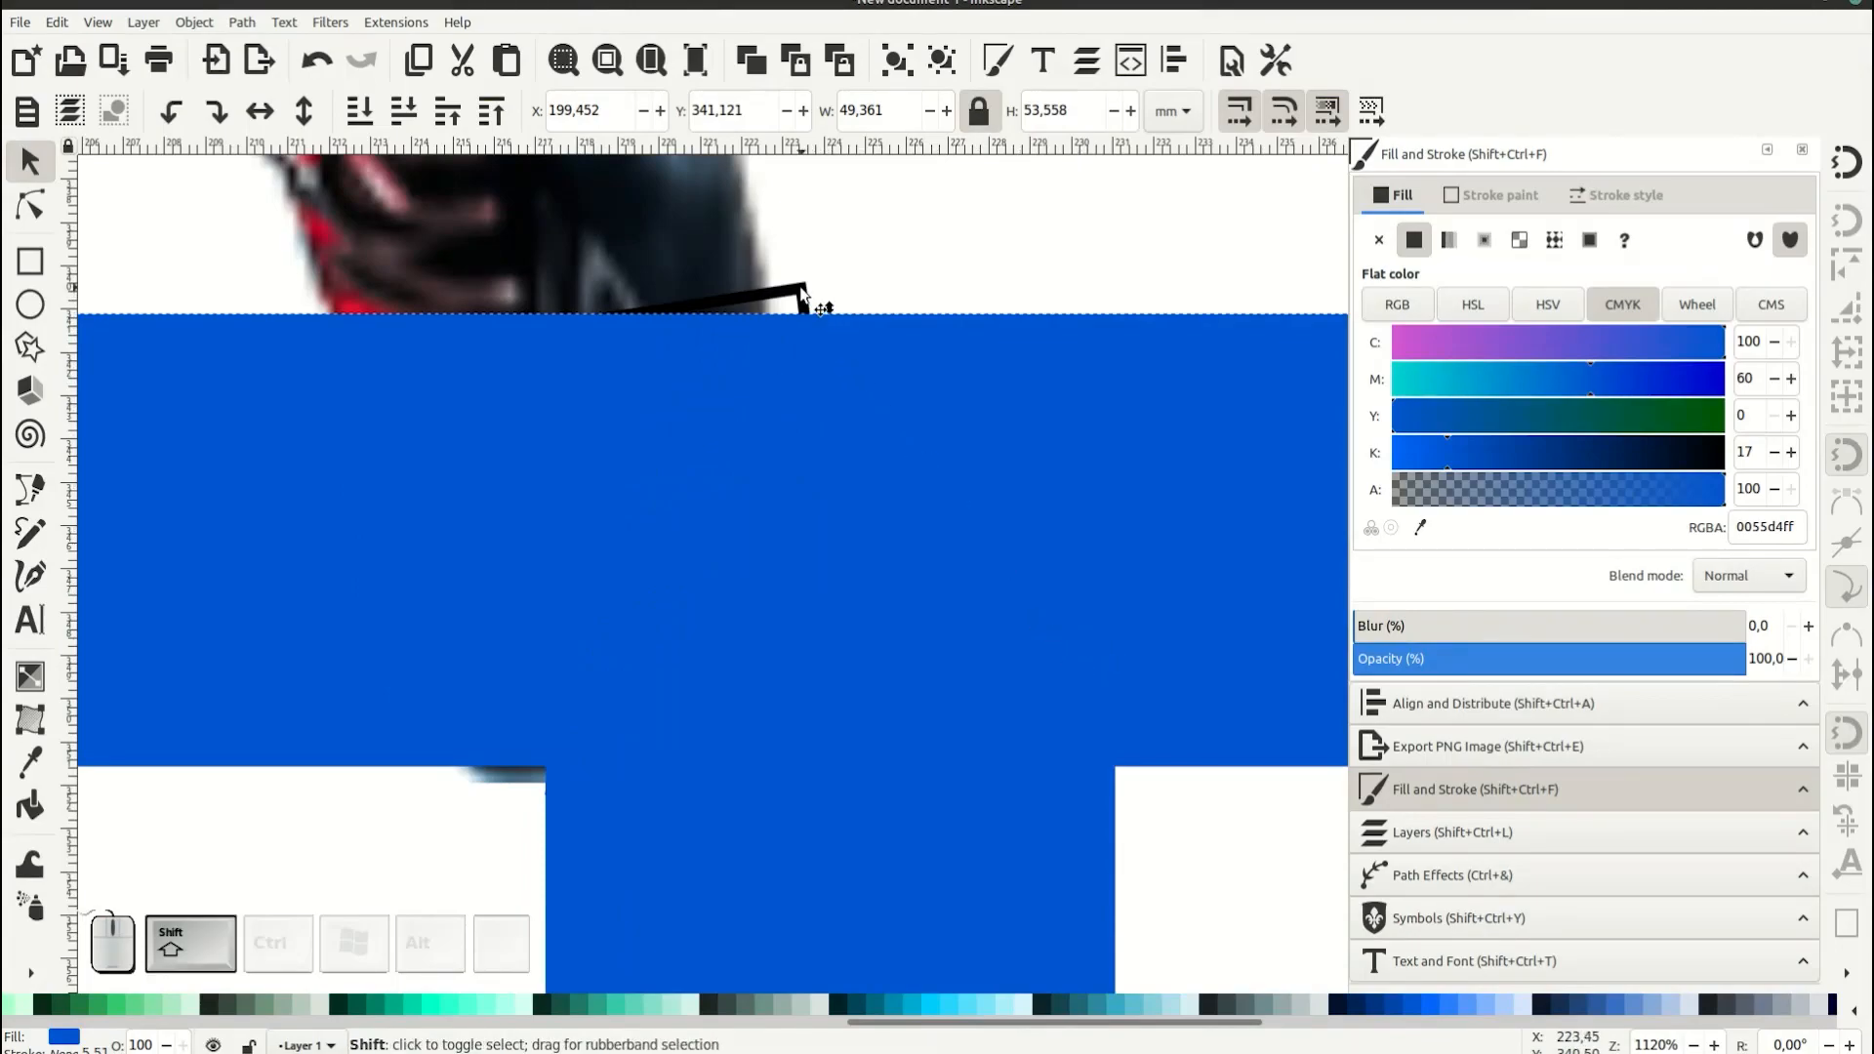
{"action": "left_click", "coordinate": [800, 300], "text": "shift"}
{"action": "left_click", "coordinate": [243, 23]}
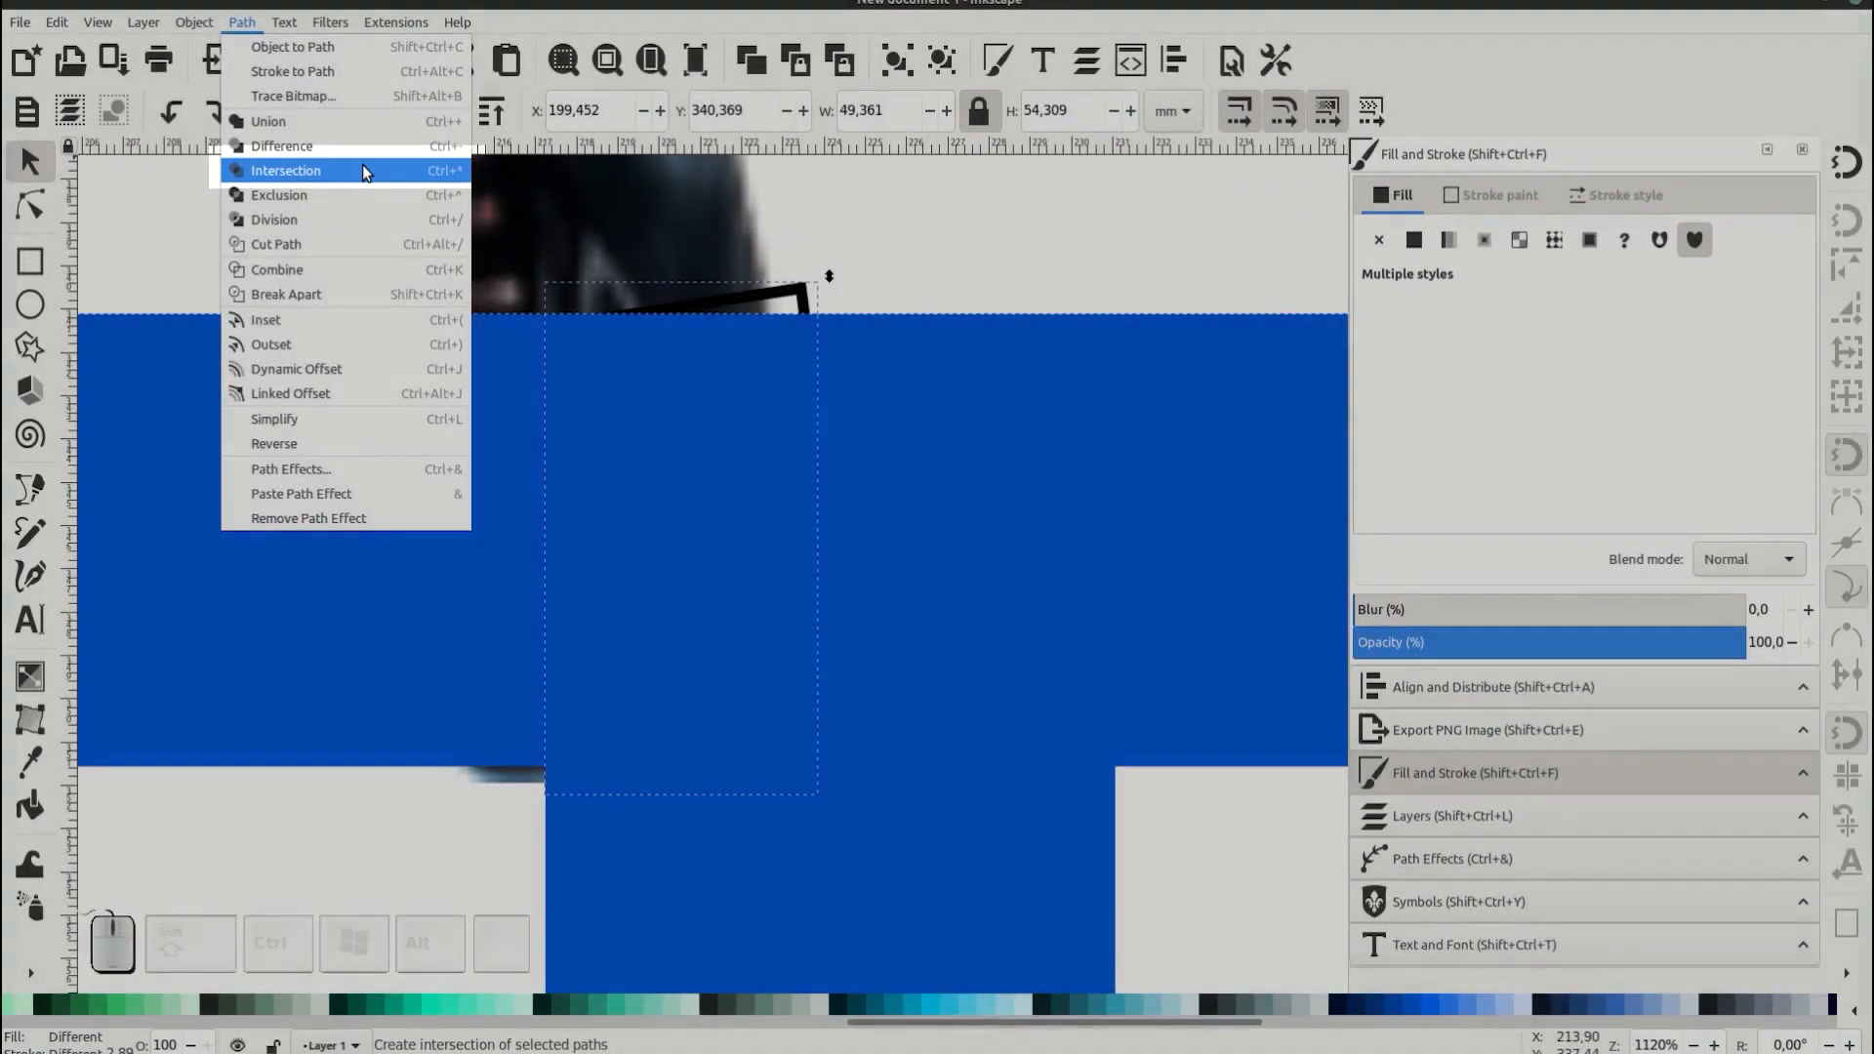
{"action": "left_click", "coordinate": [361, 166]}
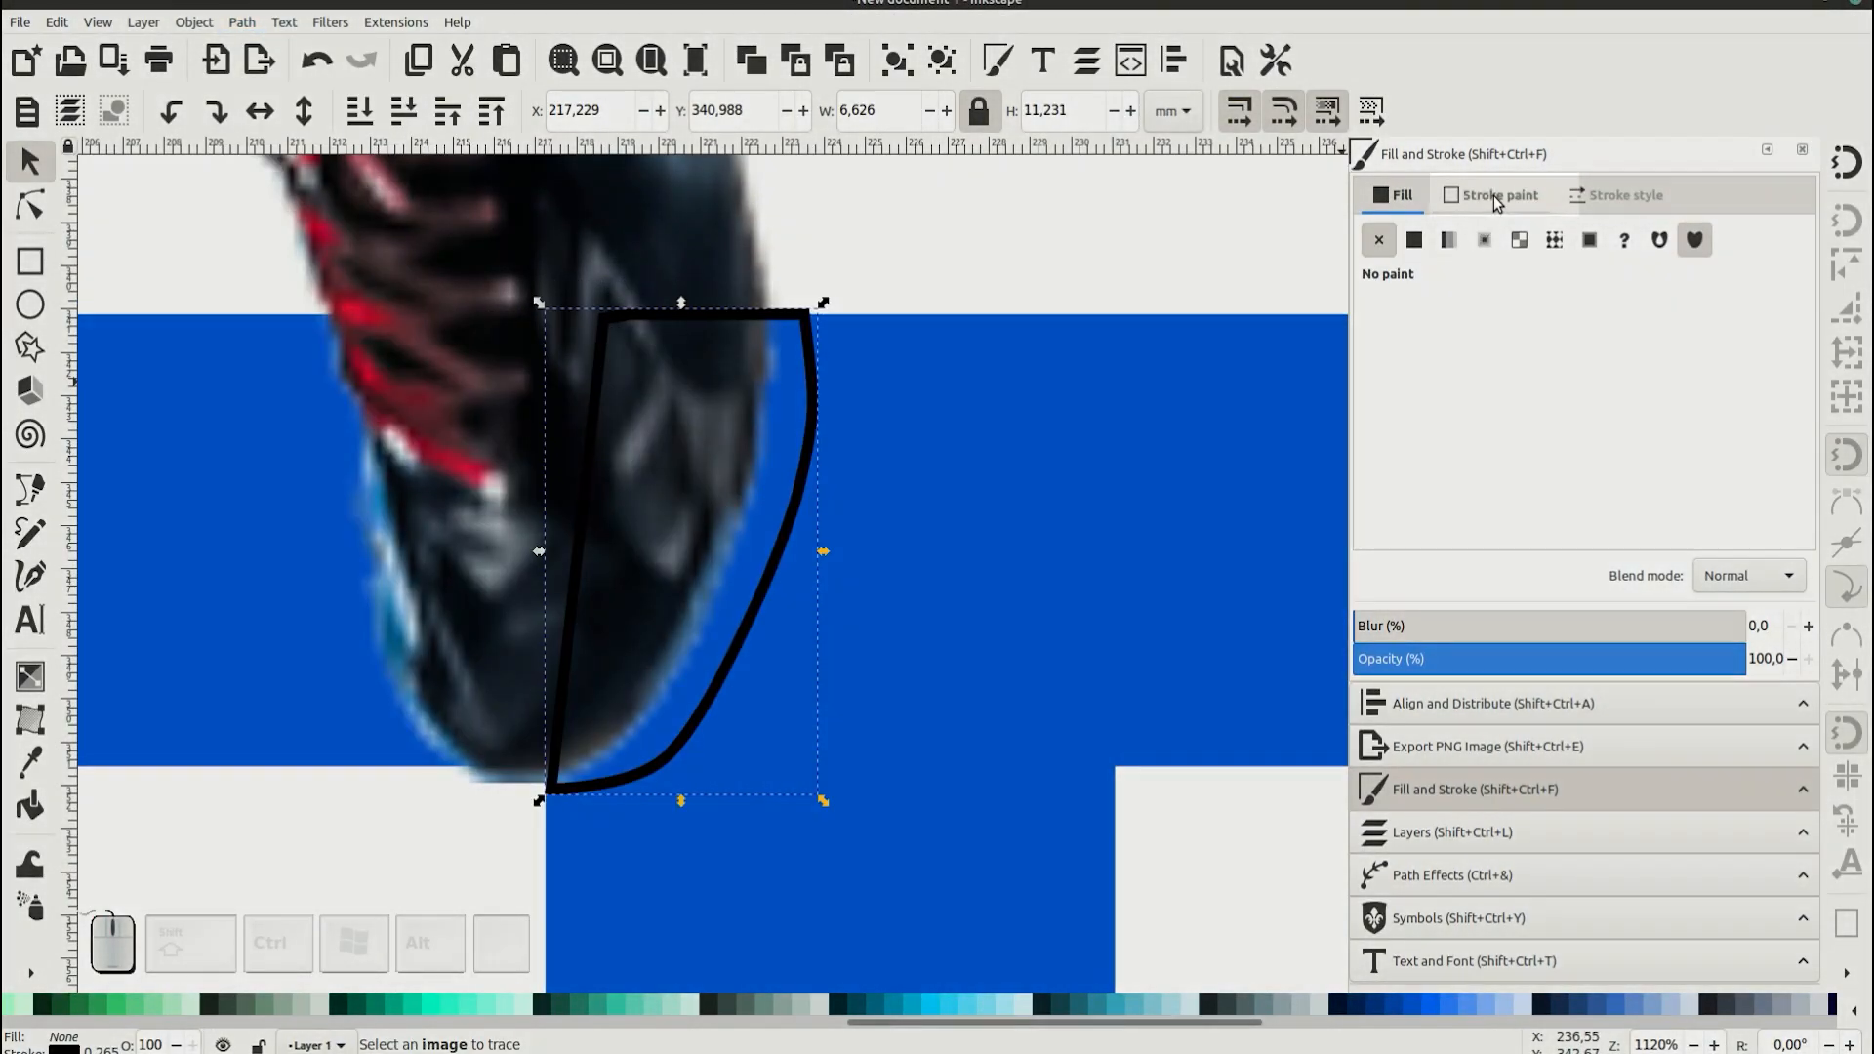
- Remove the stroke of the shoe's shadow shape and give it a flat black fill with K at 100
{"action": "left_click", "coordinate": [1497, 195]}
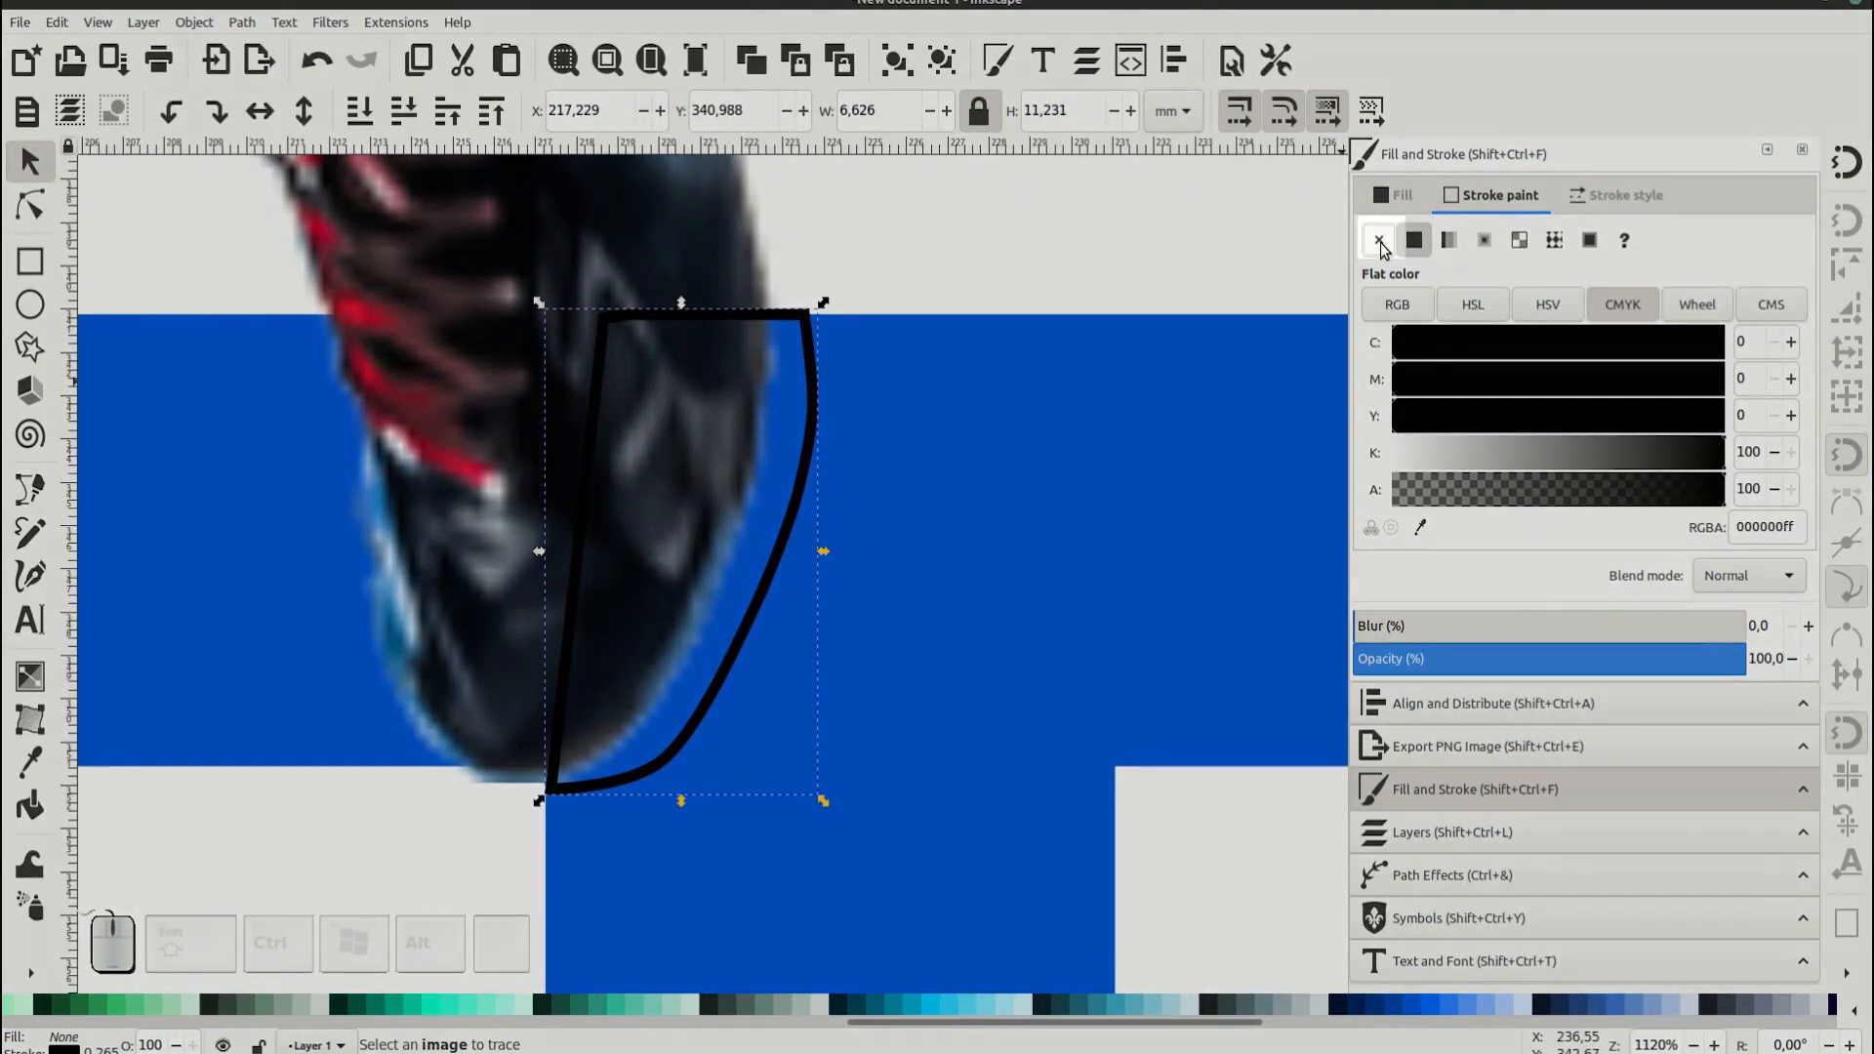
{"action": "left_click", "coordinate": [1379, 241]}
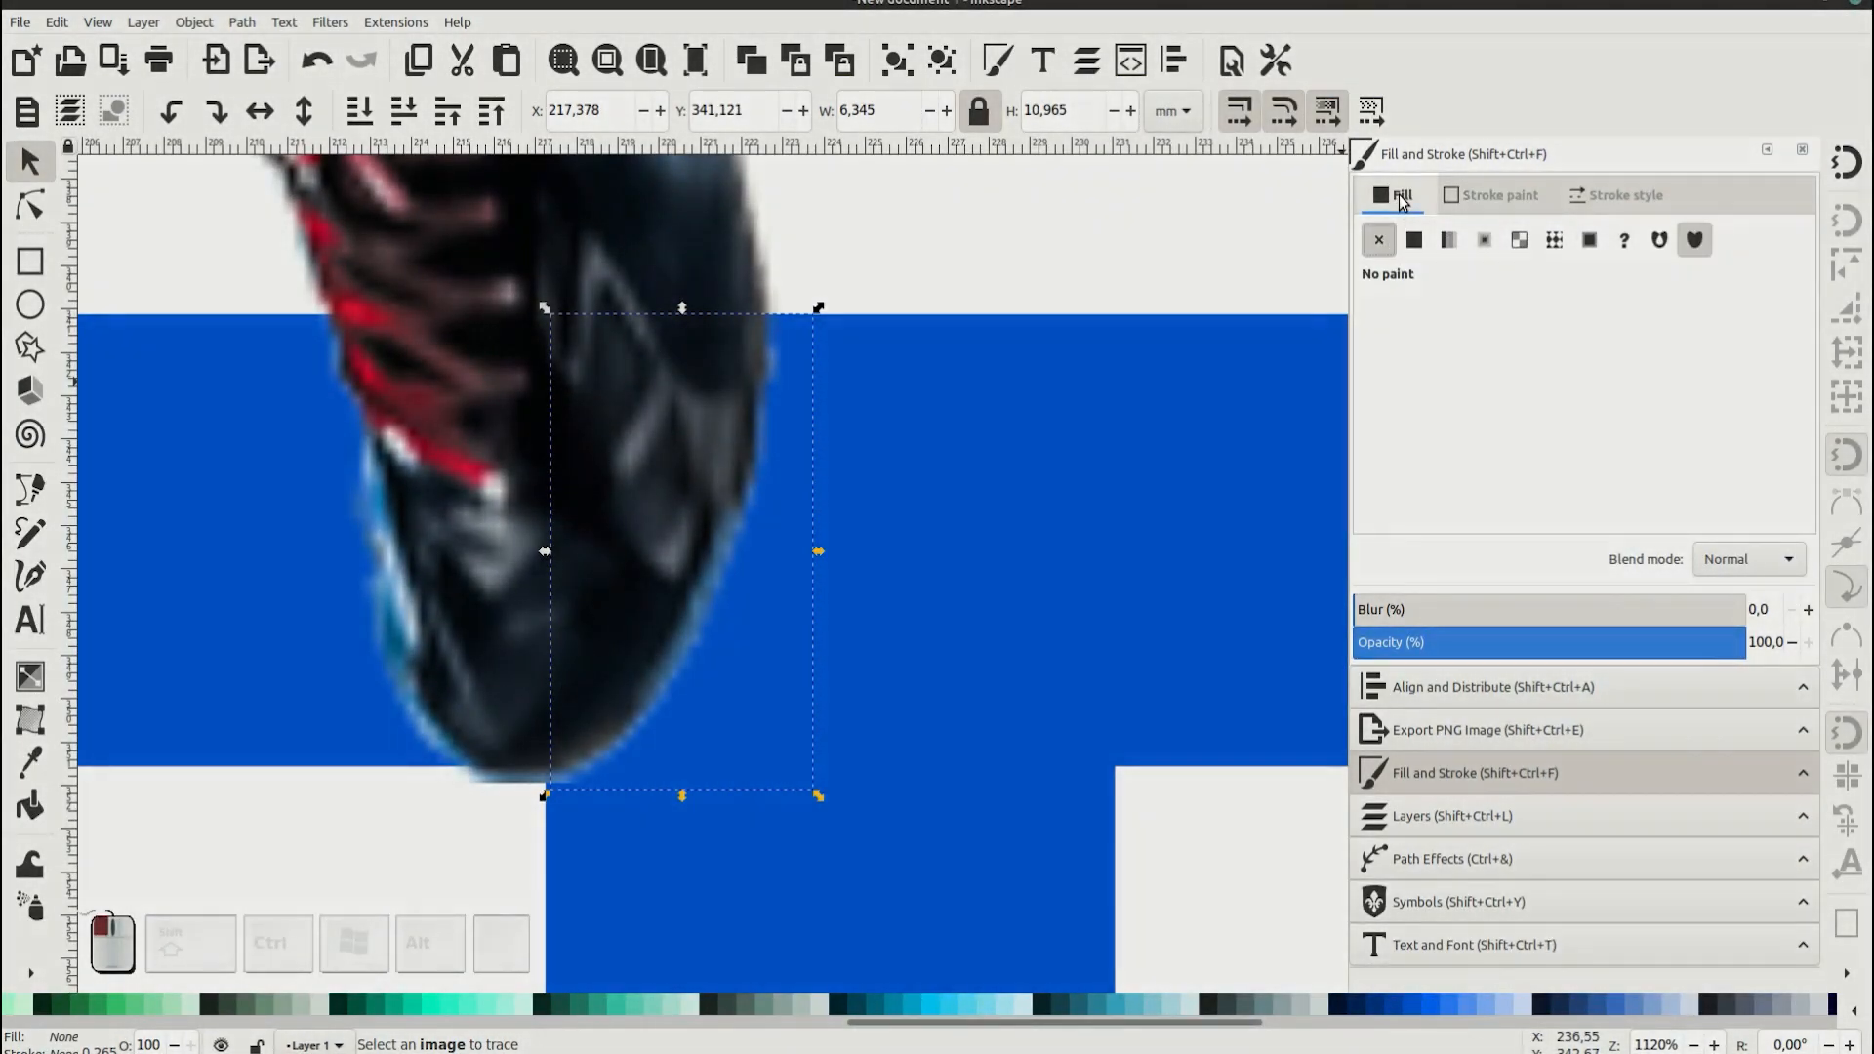
{"action": "left_click", "coordinate": [1403, 199]}
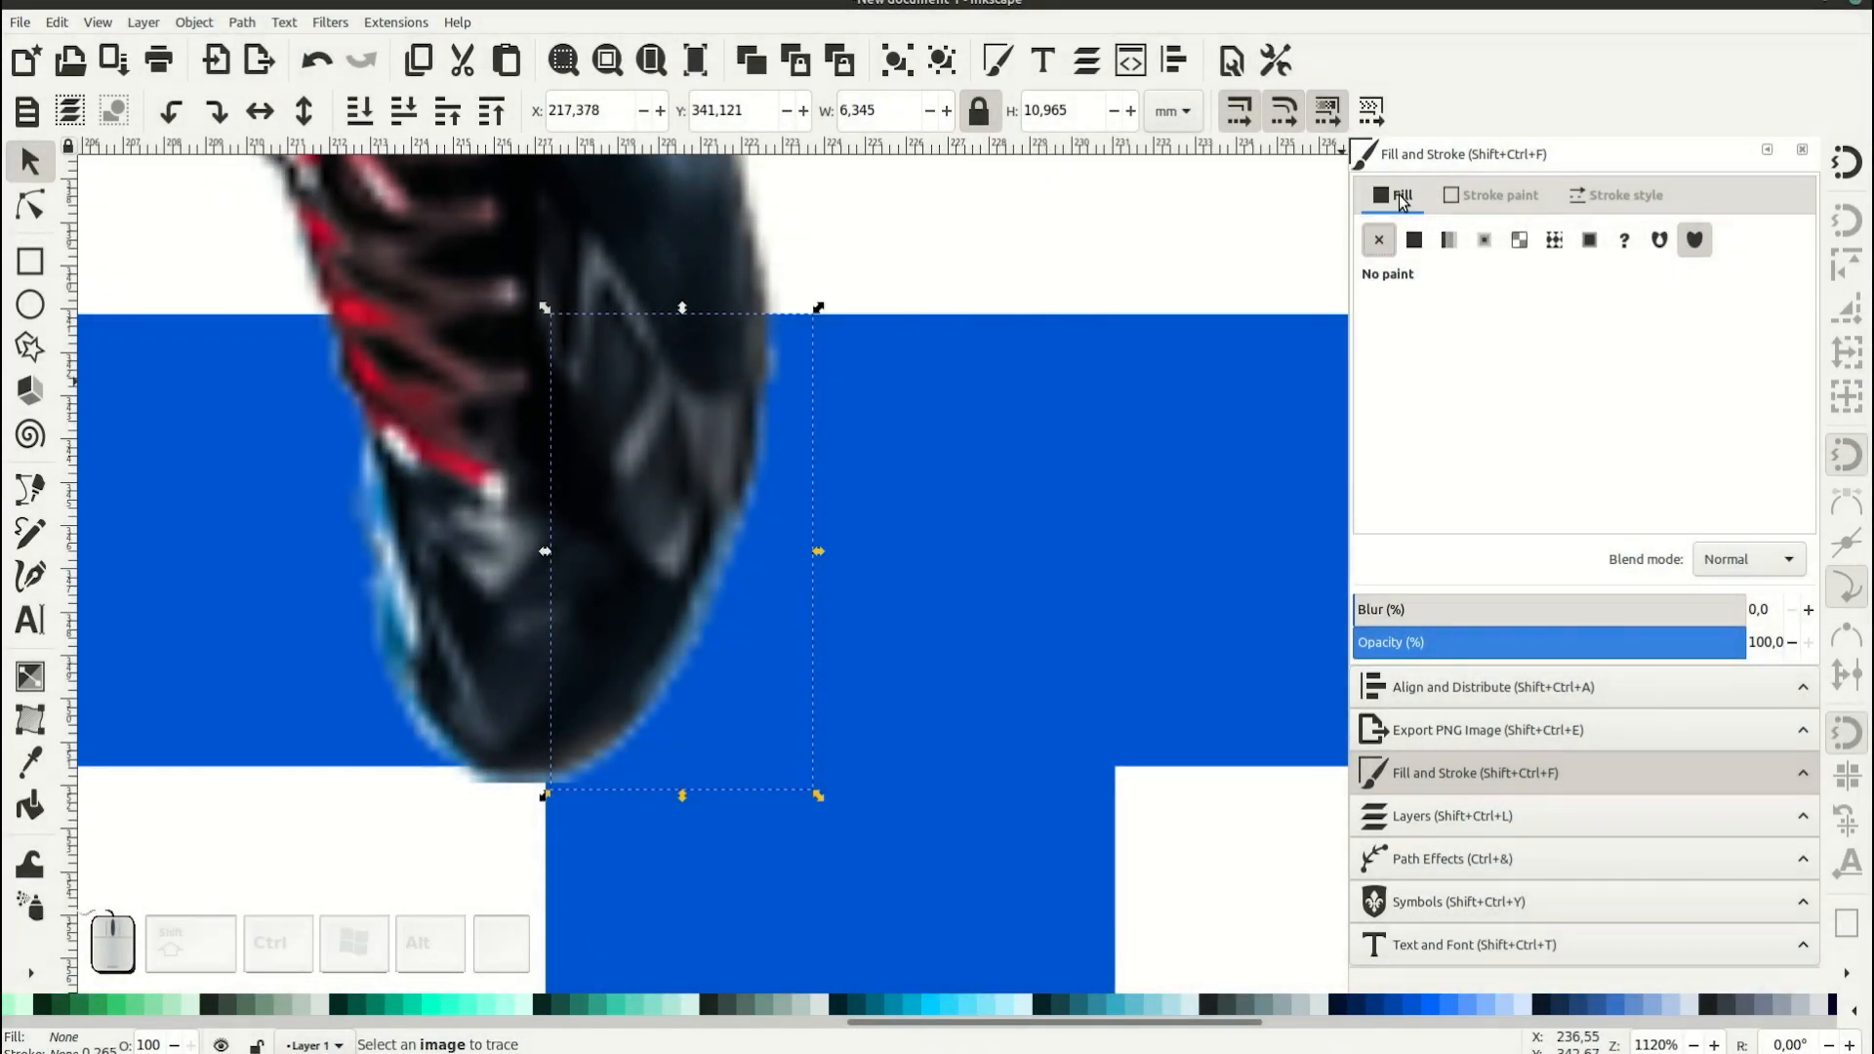
{"action": "left_click", "coordinate": [1414, 243]}
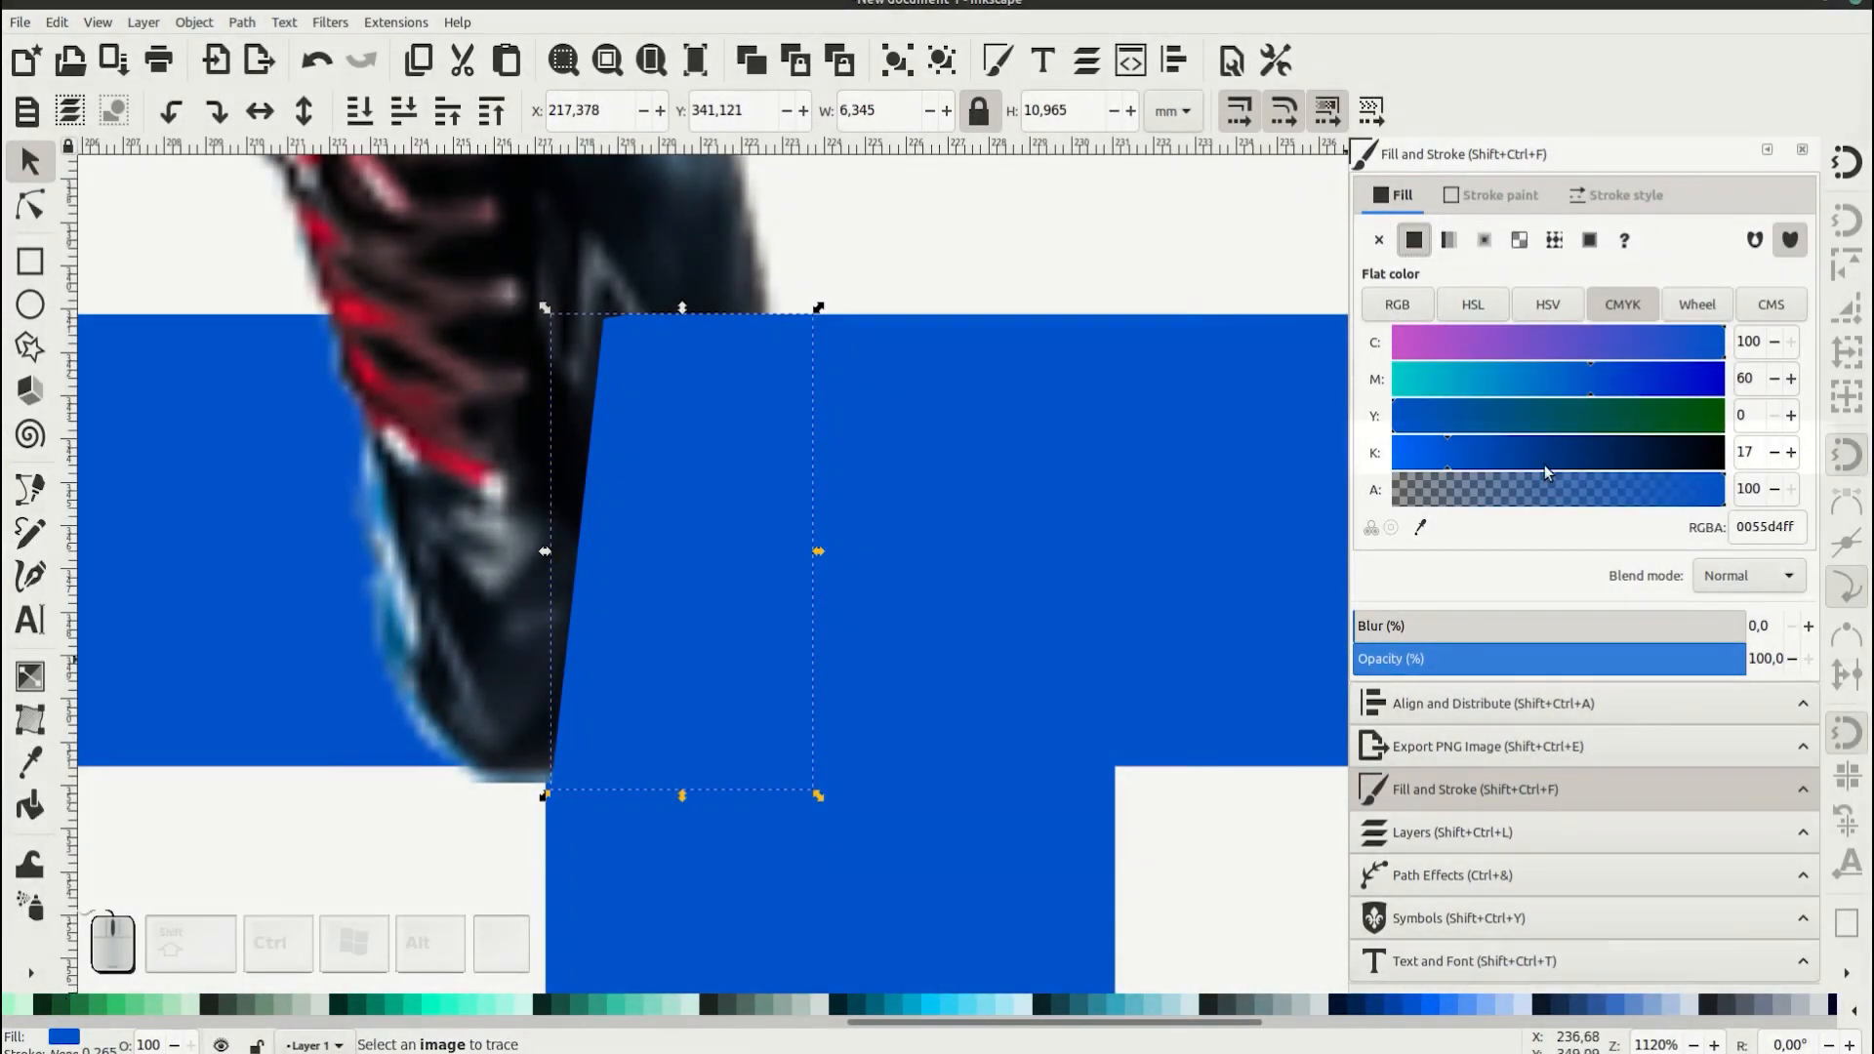
{"action": "left_click_drag", "start_coordinate": [1601, 452], "coordinate": [1711, 452]}
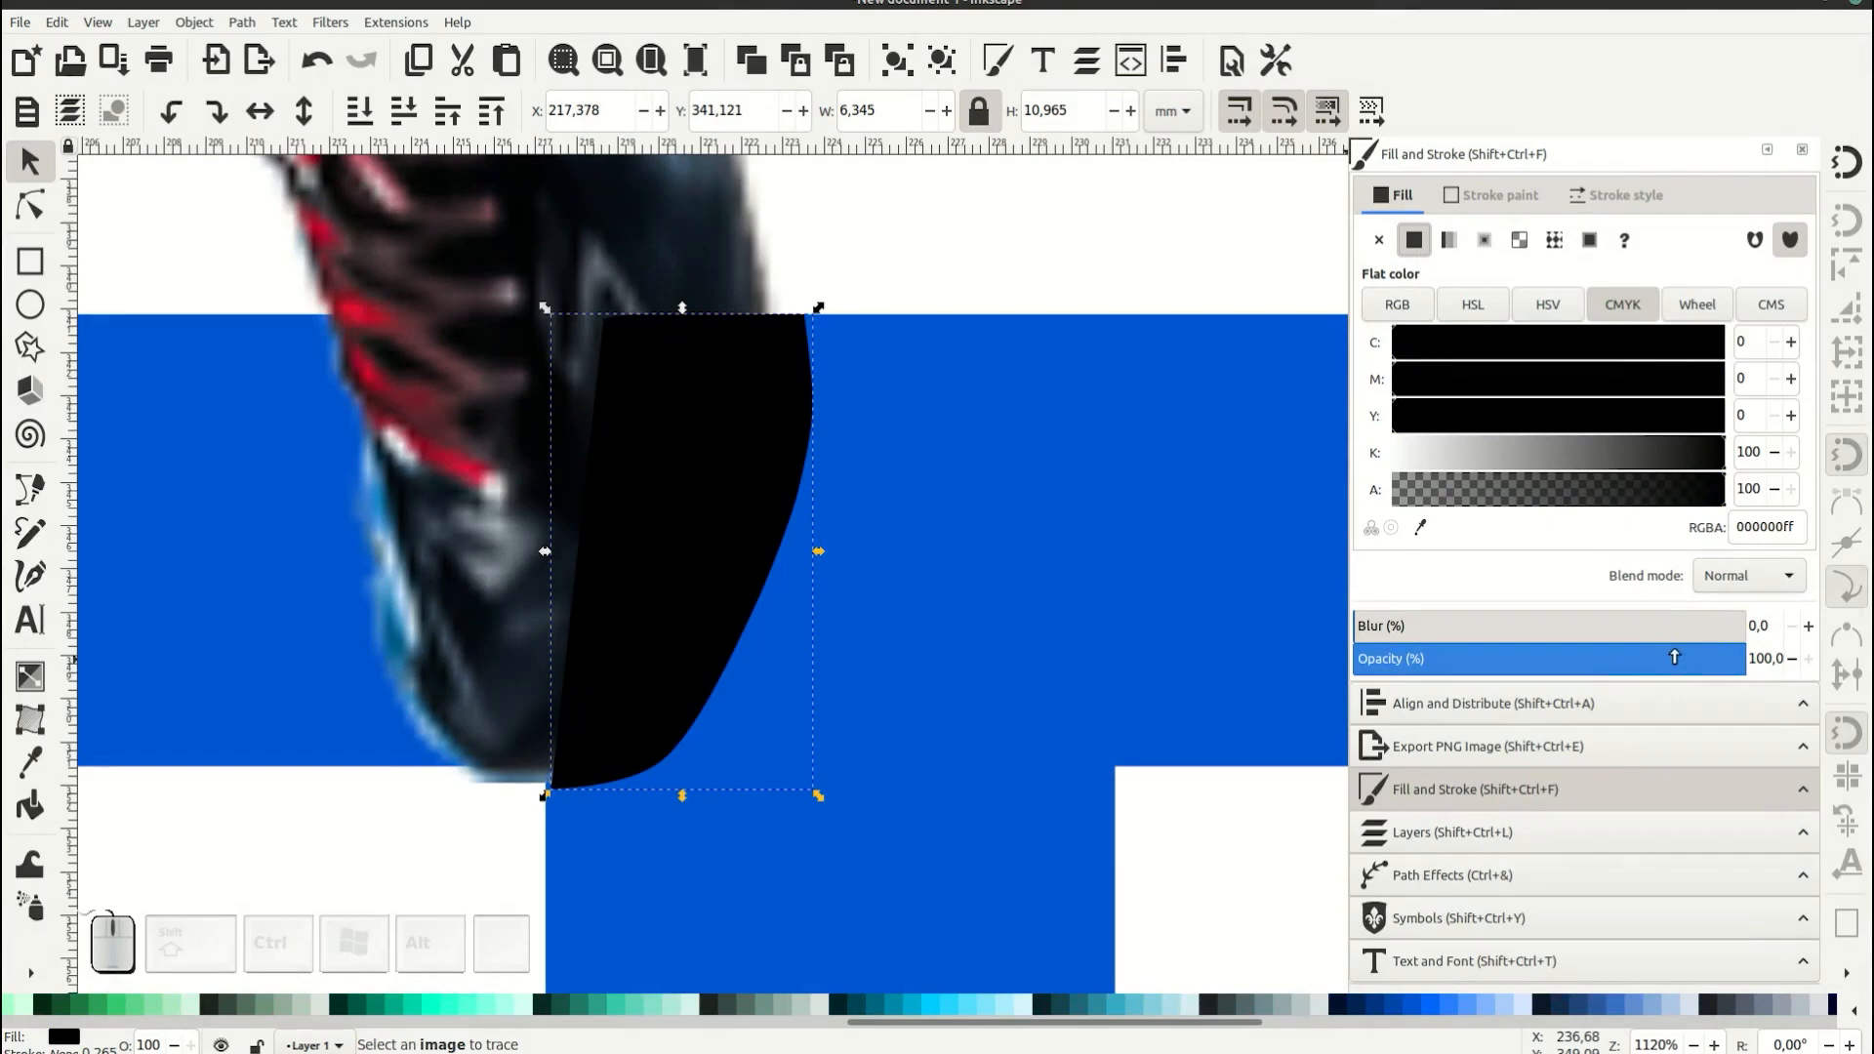
- Lower the shoe shadow's opacity to about 60.8% and move it one step down behind the shoe
{"action": "left_click", "coordinate": [1675, 657]}
{"action": "left_click_drag", "start_coordinate": [1629, 661], "coordinate": [1607, 663]}
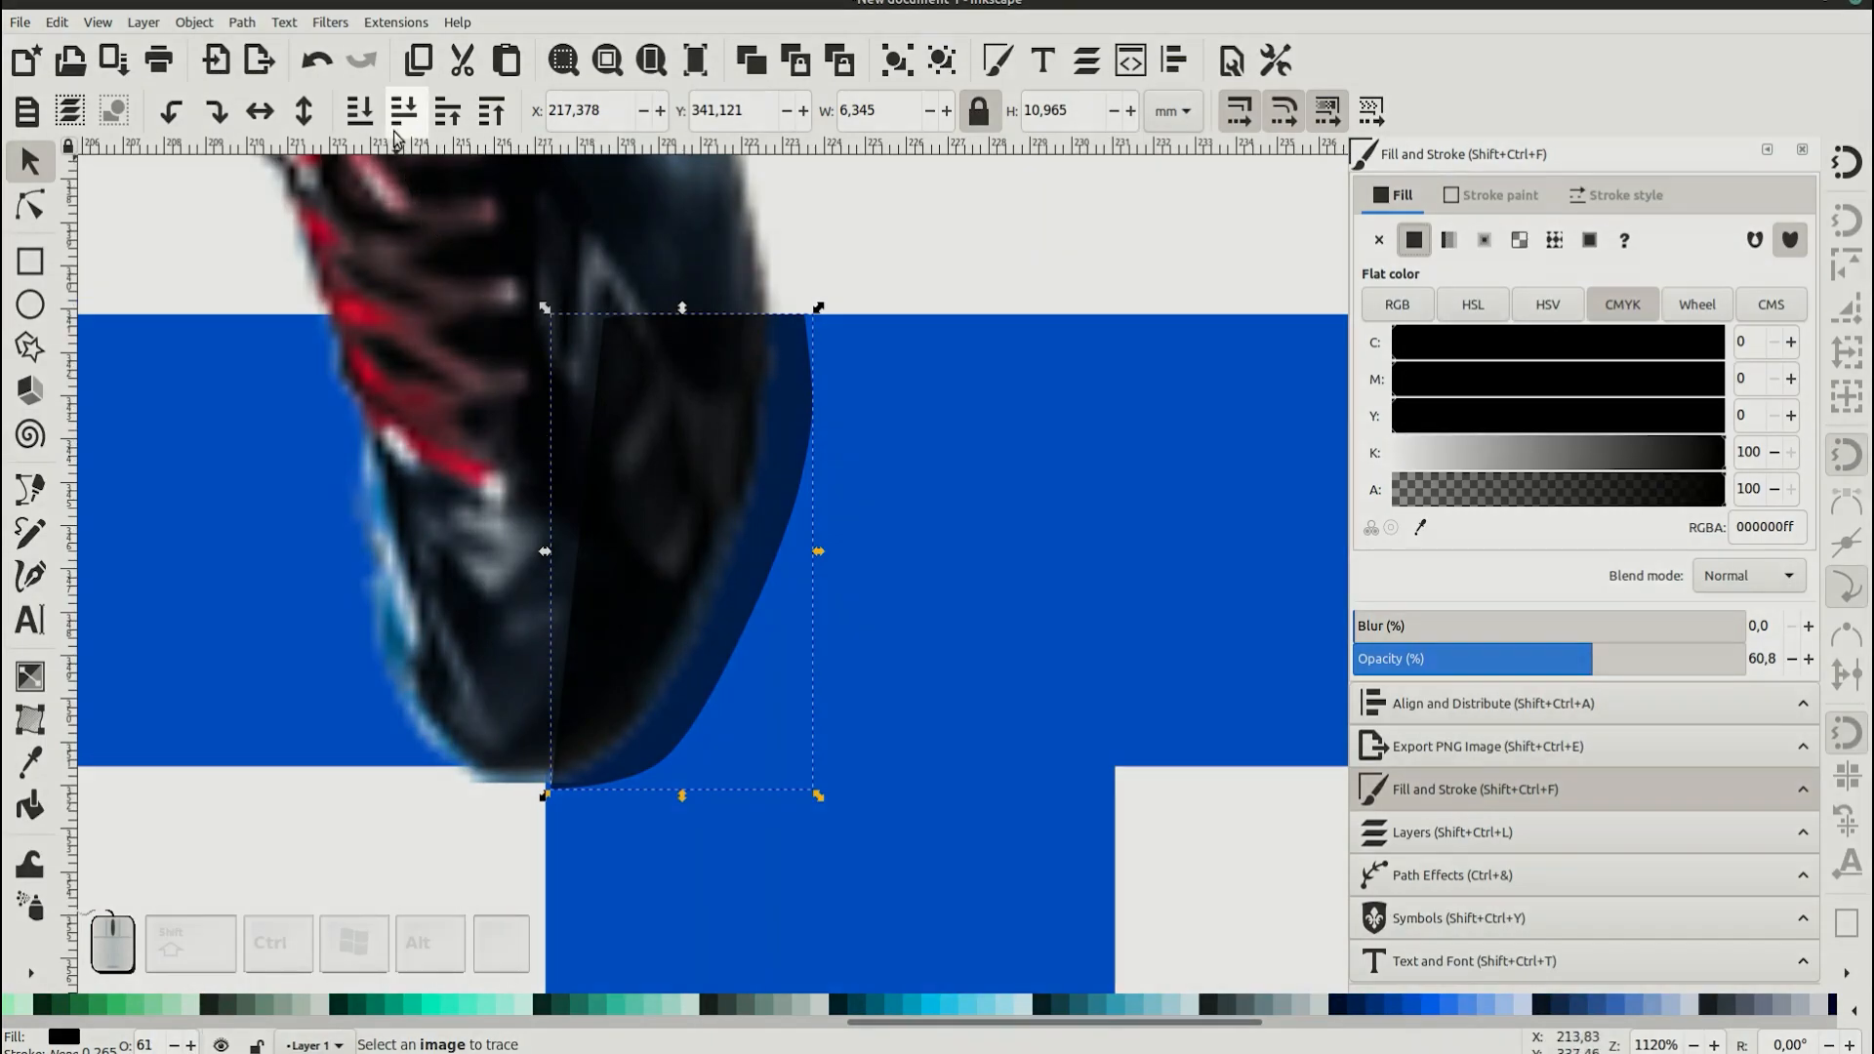
{"action": "left_click", "coordinate": [402, 112]}
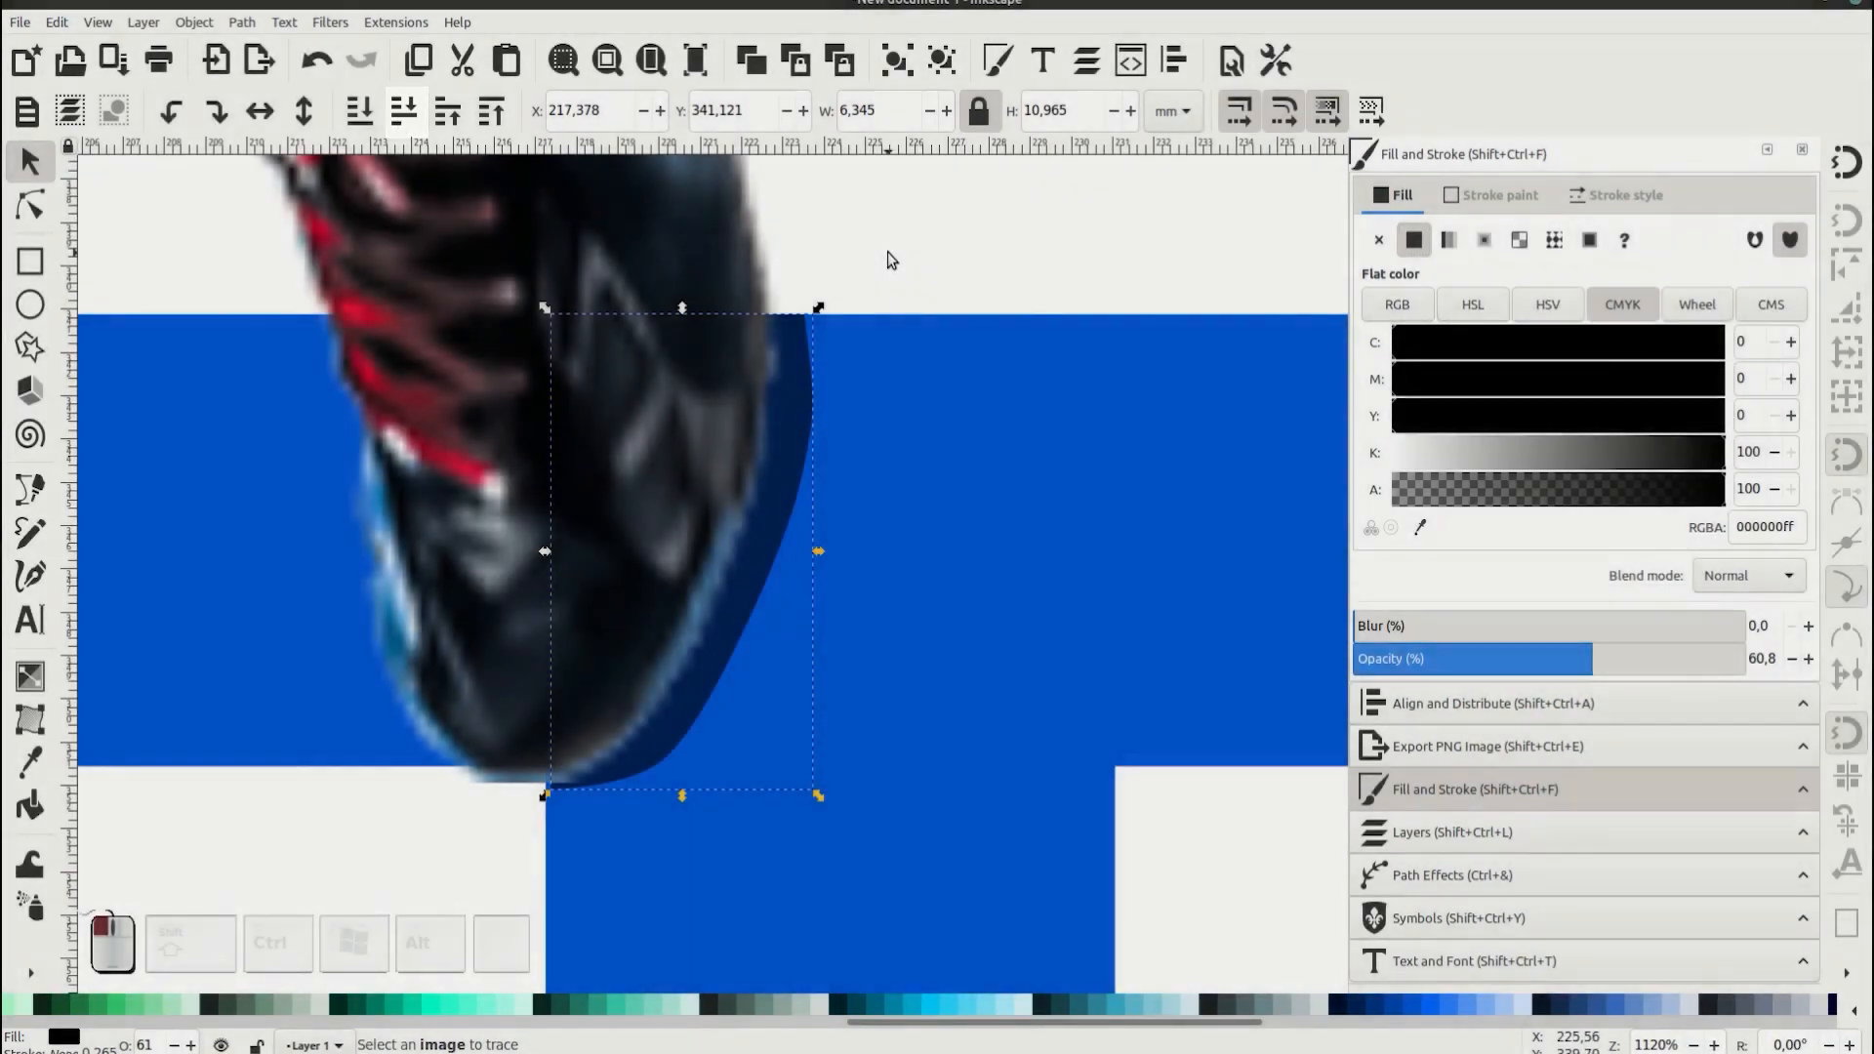
{"action": "left_click", "coordinate": [887, 254]}
- Start a Bezier shadow outline beside the leg on the O and trace it parallel to the leg's upper edge past the letter's outer edge
{"action": "key", "text": "minus"}
{"action": "key", "text": "minus"}
{"action": "key", "text": "minus"}
{"action": "key", "text": "minus"}
{"action": "key", "text": "minus"}
{"action": "key", "text": "minus"}
{"action": "left_click_drag", "start_coordinate": [887, 214], "coordinate": [743, 445]}
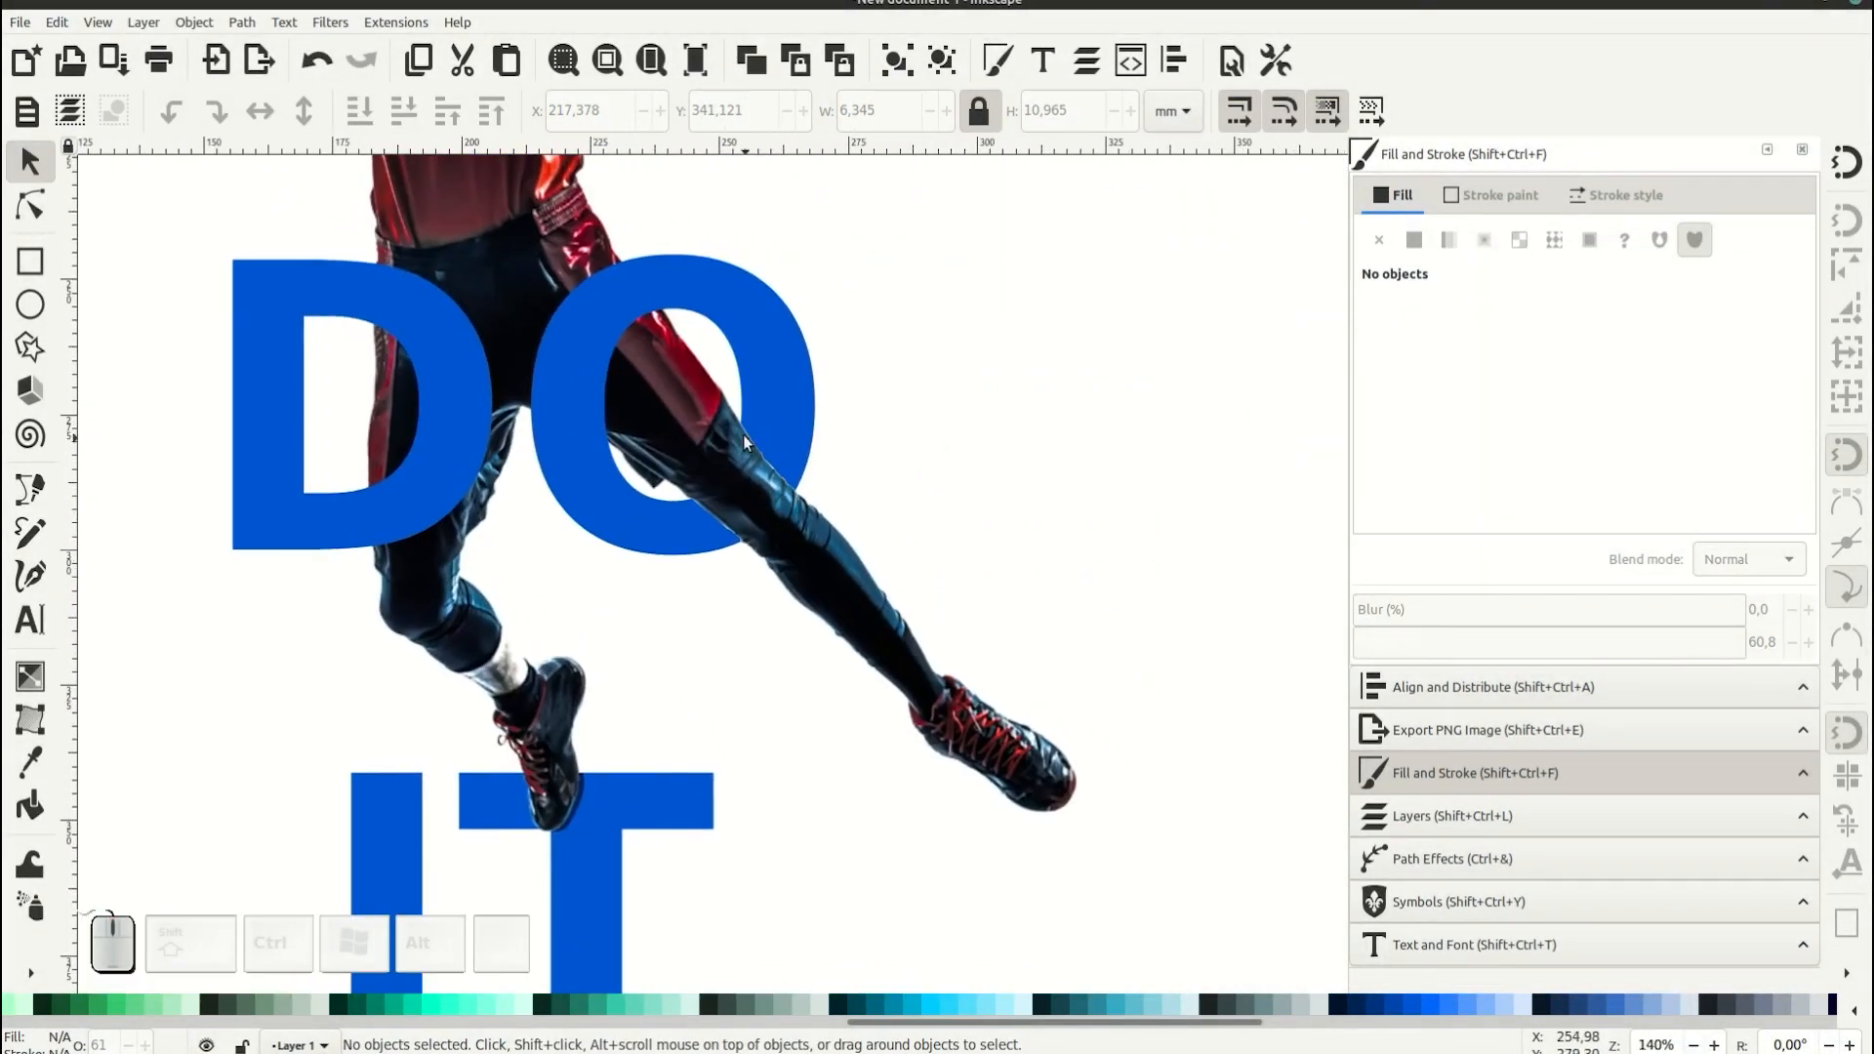
{"action": "key", "text": "plus"}
{"action": "key", "text": "plus"}
{"action": "key", "text": "plus"}
{"action": "key", "text": "b"}
{"action": "left_click_drag", "start_coordinate": [630, 519], "coordinate": [496, 553]}
{"action": "key", "text": "plus"}
{"action": "left_click", "coordinate": [571, 343]}
{"action": "left_click_drag", "start_coordinate": [689, 505], "coordinate": [703, 524]}
{"action": "left_click_drag", "start_coordinate": [767, 599], "coordinate": [804, 620]}
{"action": "left_click", "coordinate": [846, 654]}
- Close the leg's shadow outline through the leg back to its starting node inside the O
{"action": "left_click", "coordinate": [801, 748]}
{"action": "left_click", "coordinate": [535, 402]}
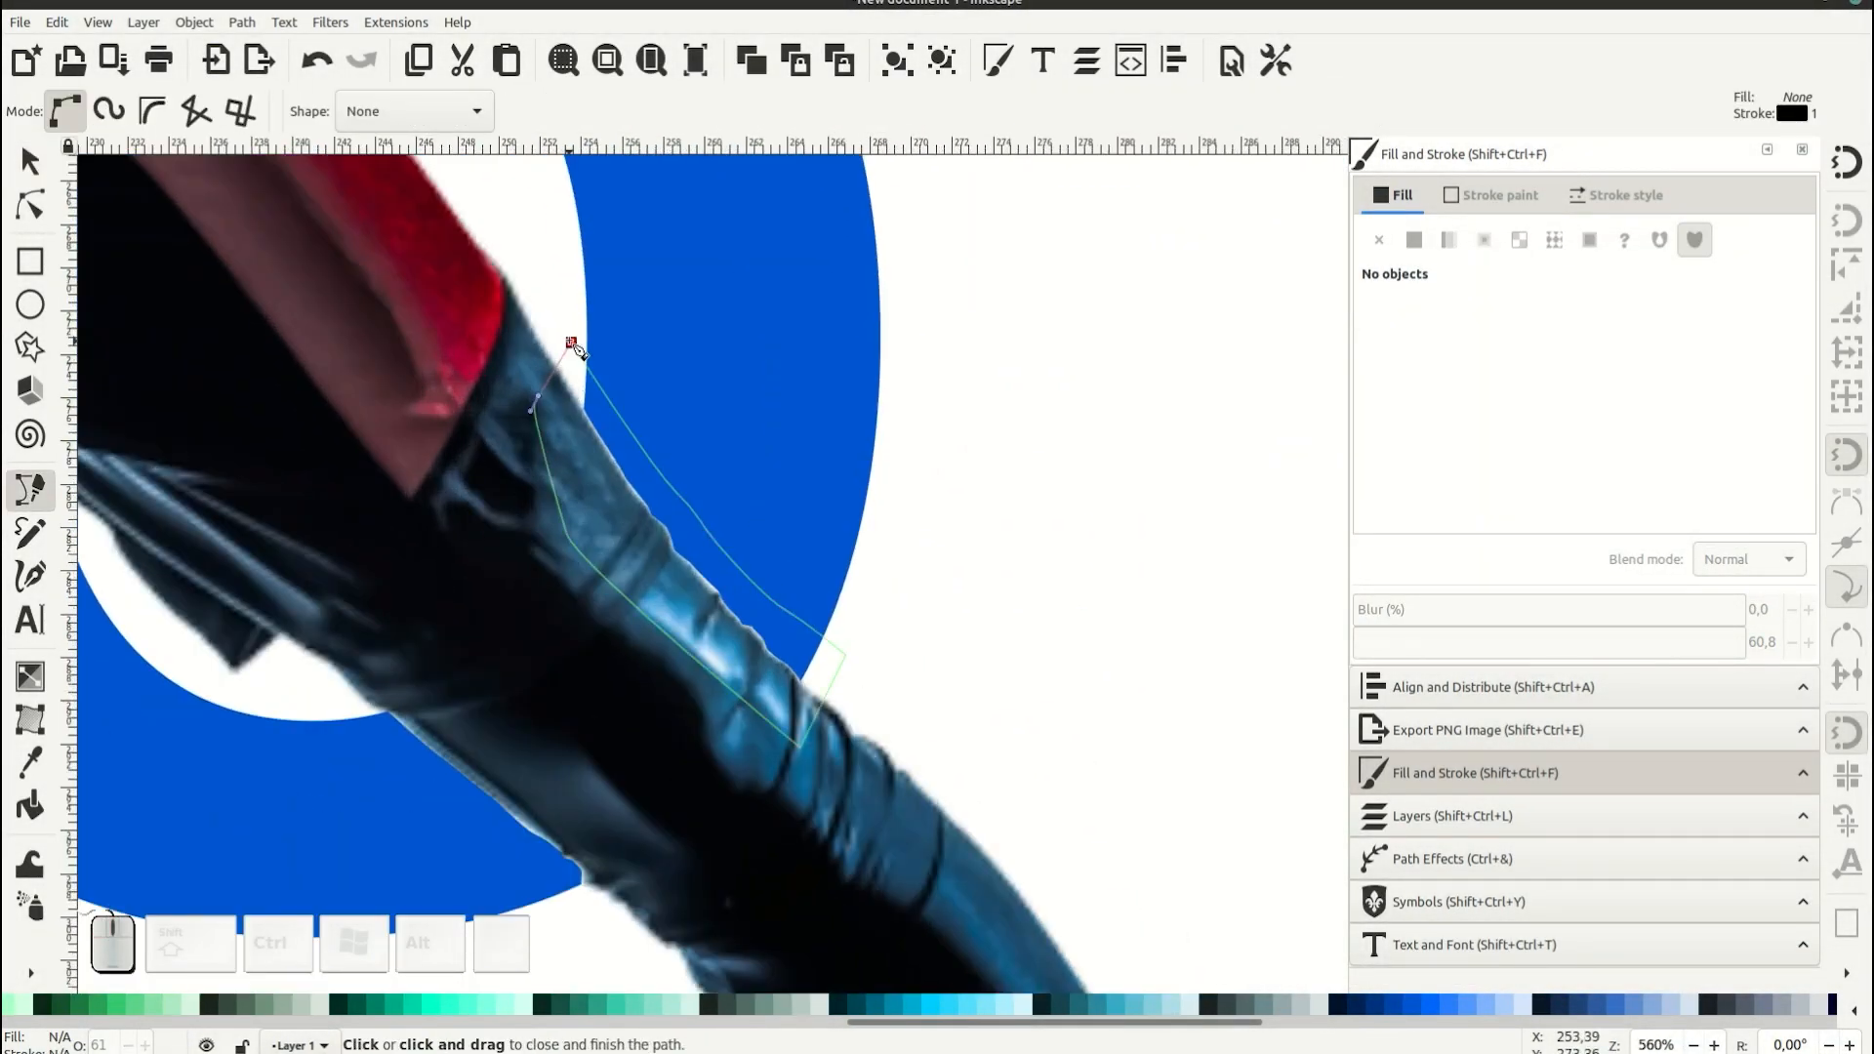
{"action": "left_click", "coordinate": [571, 342]}
- Duplicate the O in DO and intersect the copy with the leg's shadow outline
{"action": "left_click", "coordinate": [720, 305]}
{"action": "key", "text": "ctrl+d"}
{"action": "left_click", "coordinate": [572, 344], "text": "shift"}
{"action": "left_click", "coordinate": [242, 22]}
{"action": "left_click", "coordinate": [278, 170]}
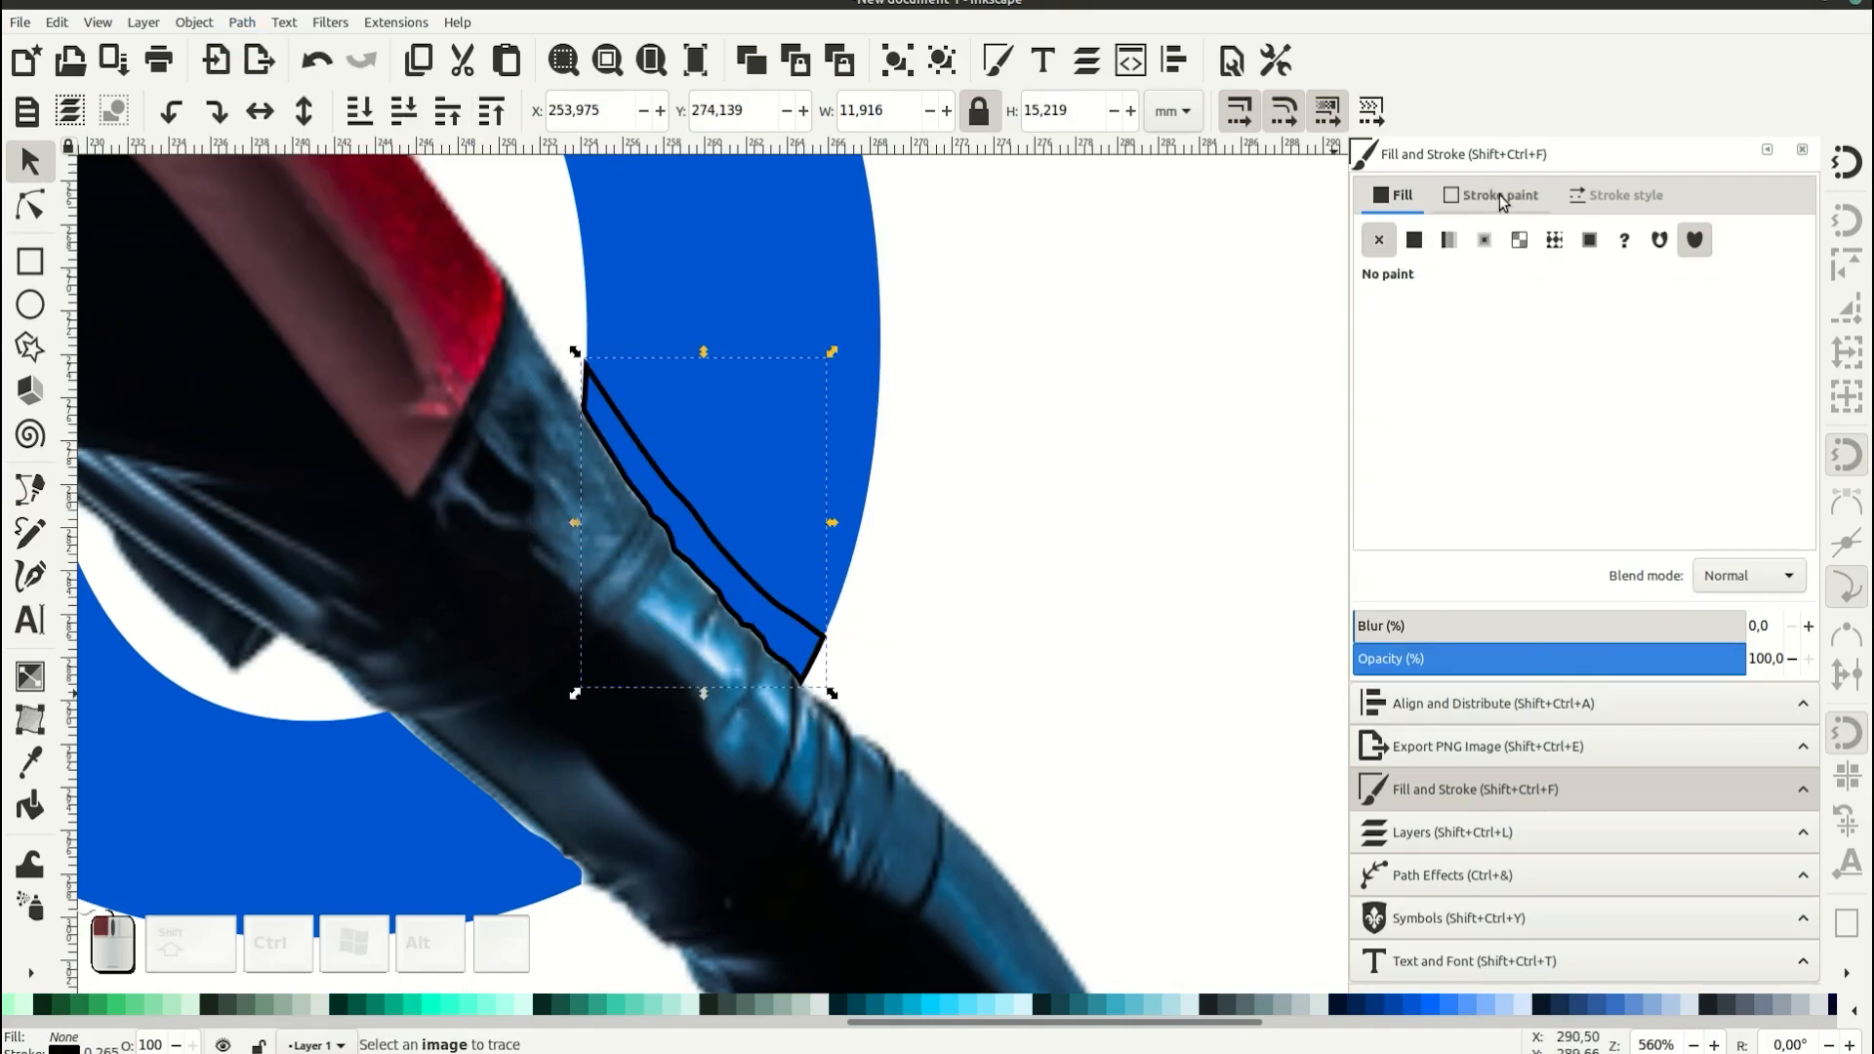
- Give the leg's shadow a flat black fill without a stroke and lower its opacity to about 60%
{"action": "left_click", "coordinate": [1414, 239]}
{"action": "left_click", "coordinate": [1597, 658]}
- Draw a closed Bezier shadow outline beside the raised forearm across the bar of the T in JUST
{"action": "scroll", "coordinate": [781, 556], "scroll_direction": "down", "scroll_amount": 4}
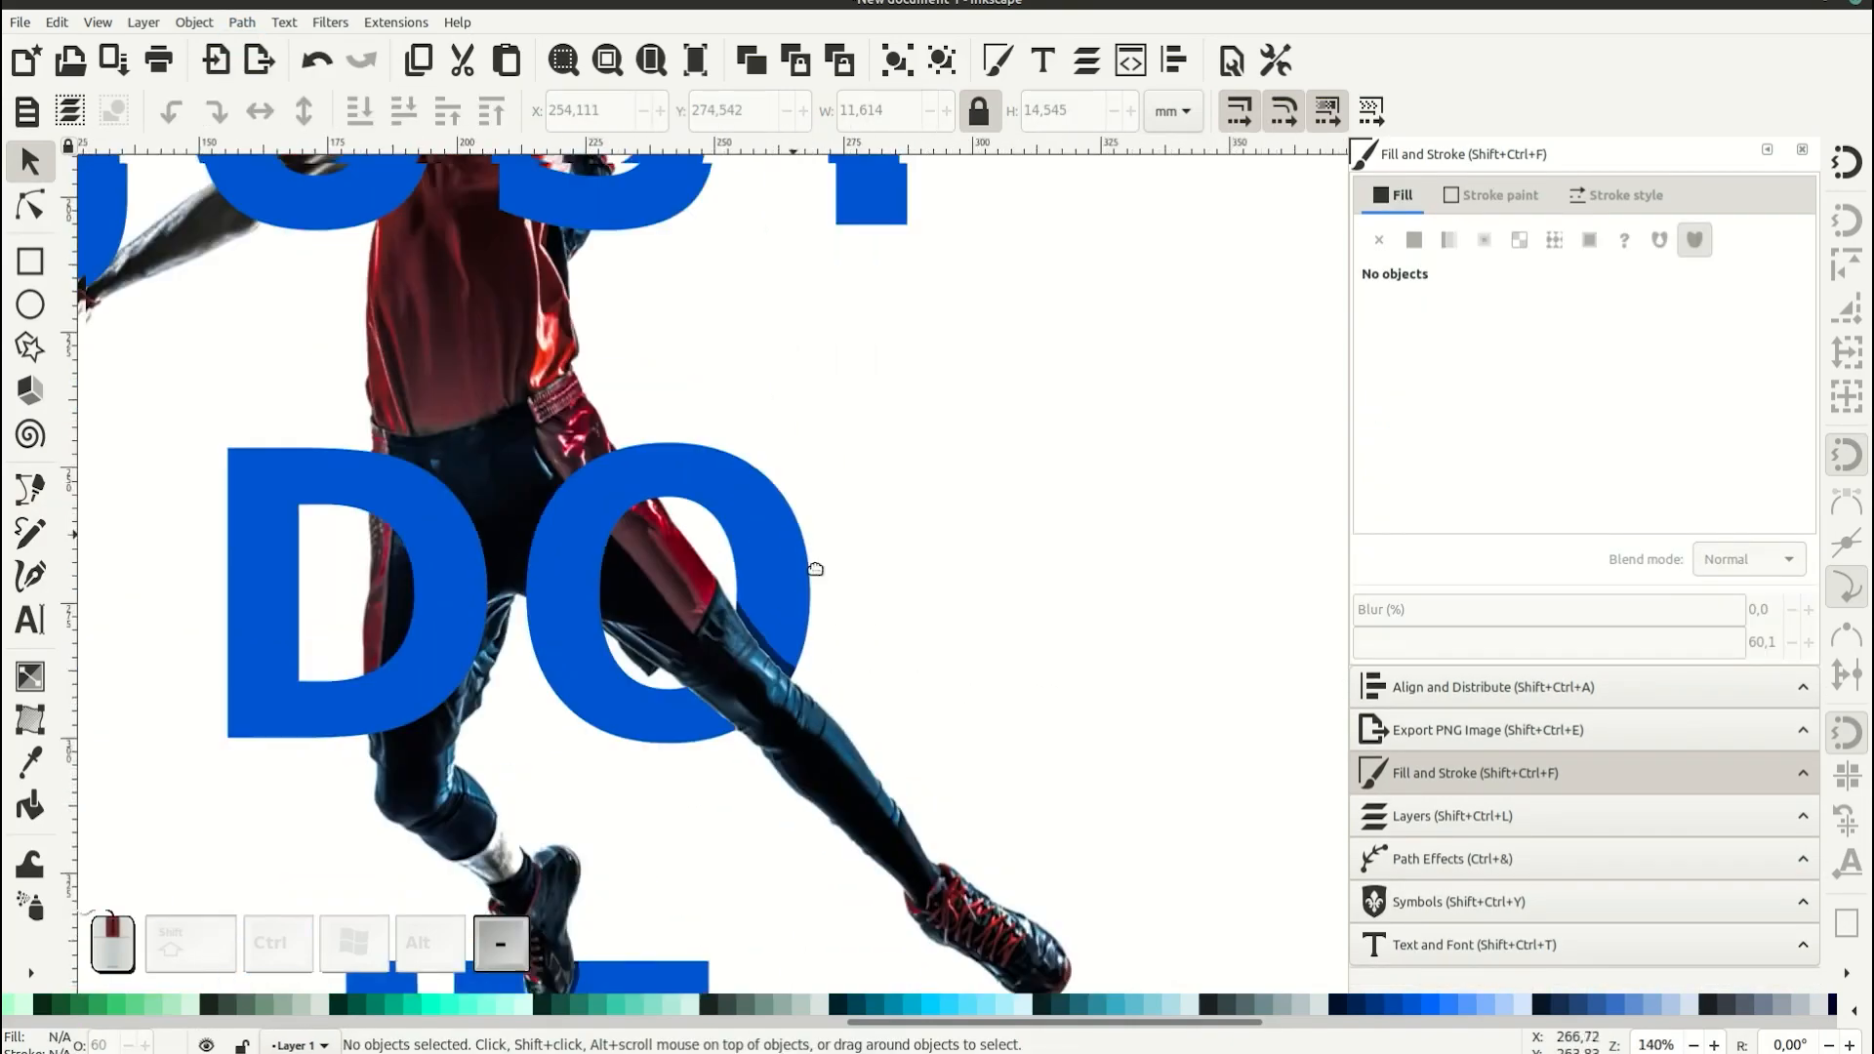
{"action": "scroll", "coordinate": [917, 272], "scroll_direction": "up", "scroll_amount": 4}
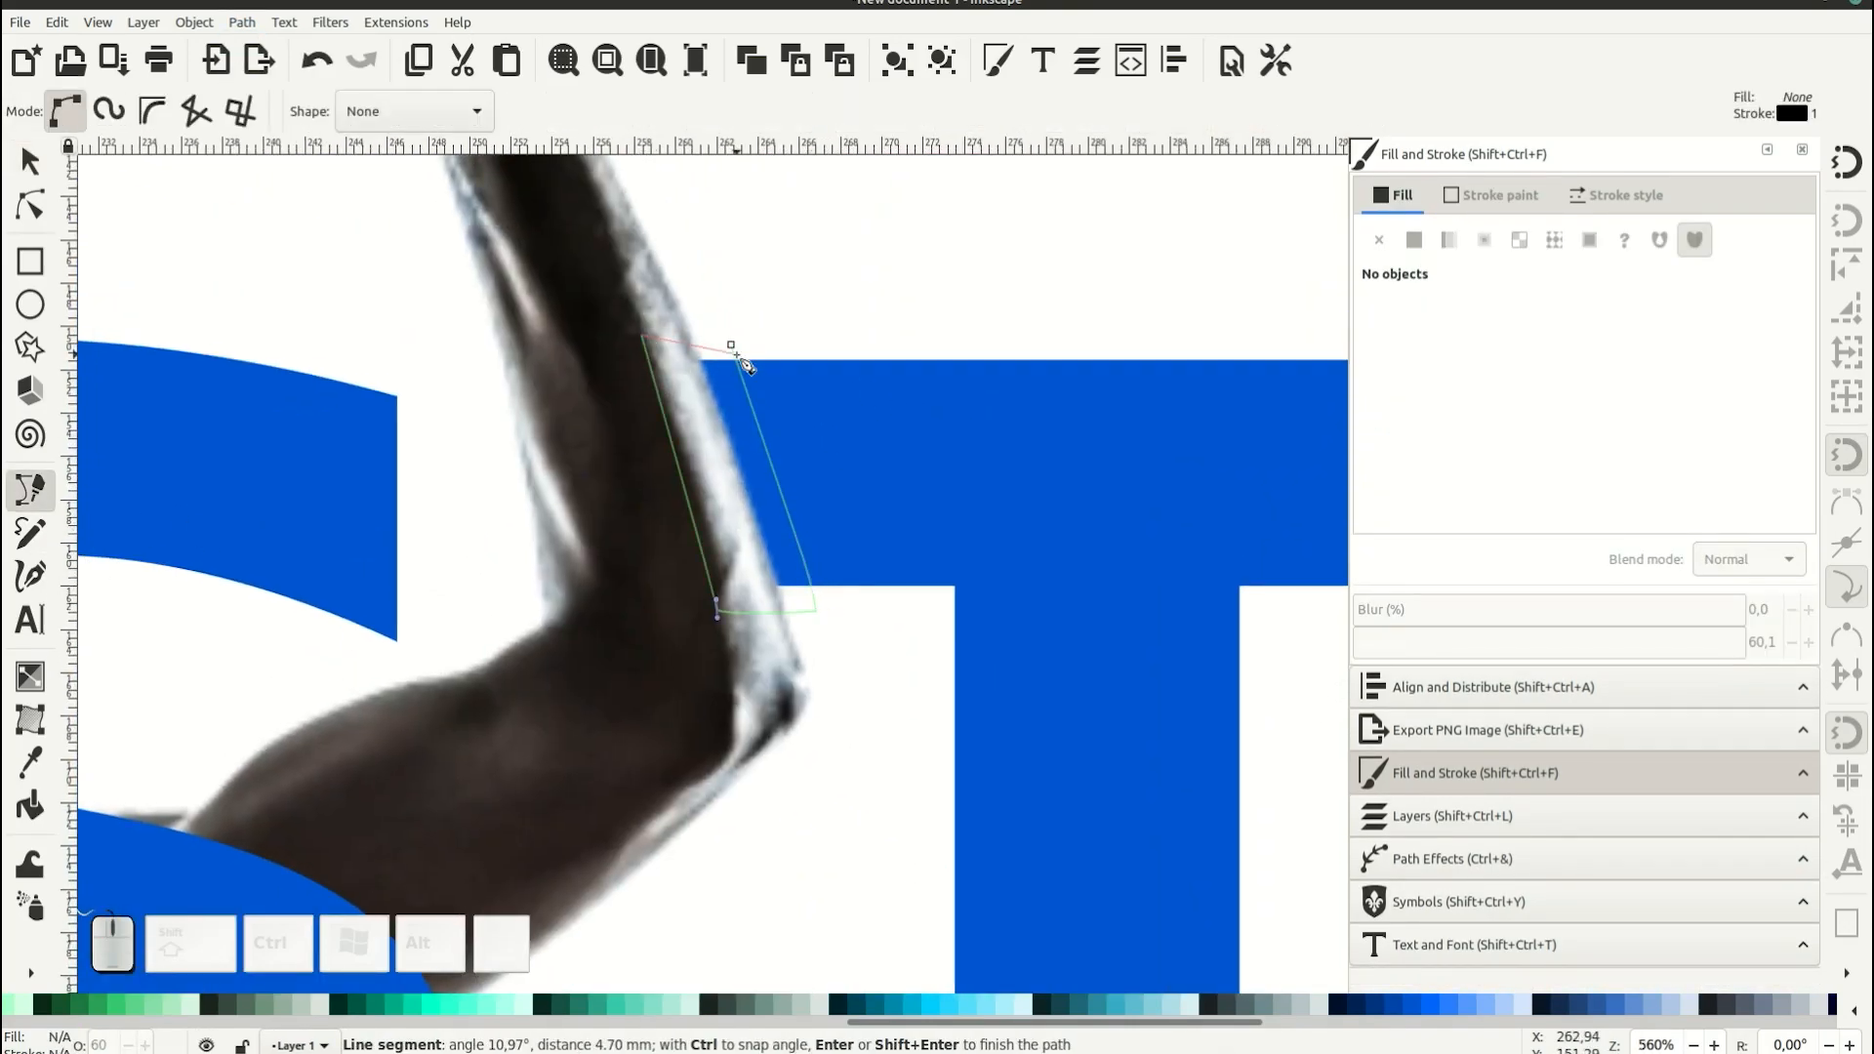
{"action": "left_click", "coordinate": [27, 172]}
- Duplicate the T in JUST and intersect the copy with the forearm's shadow outline
{"action": "right_click", "coordinate": [916, 416]}
{"action": "left_click", "coordinate": [961, 556]}
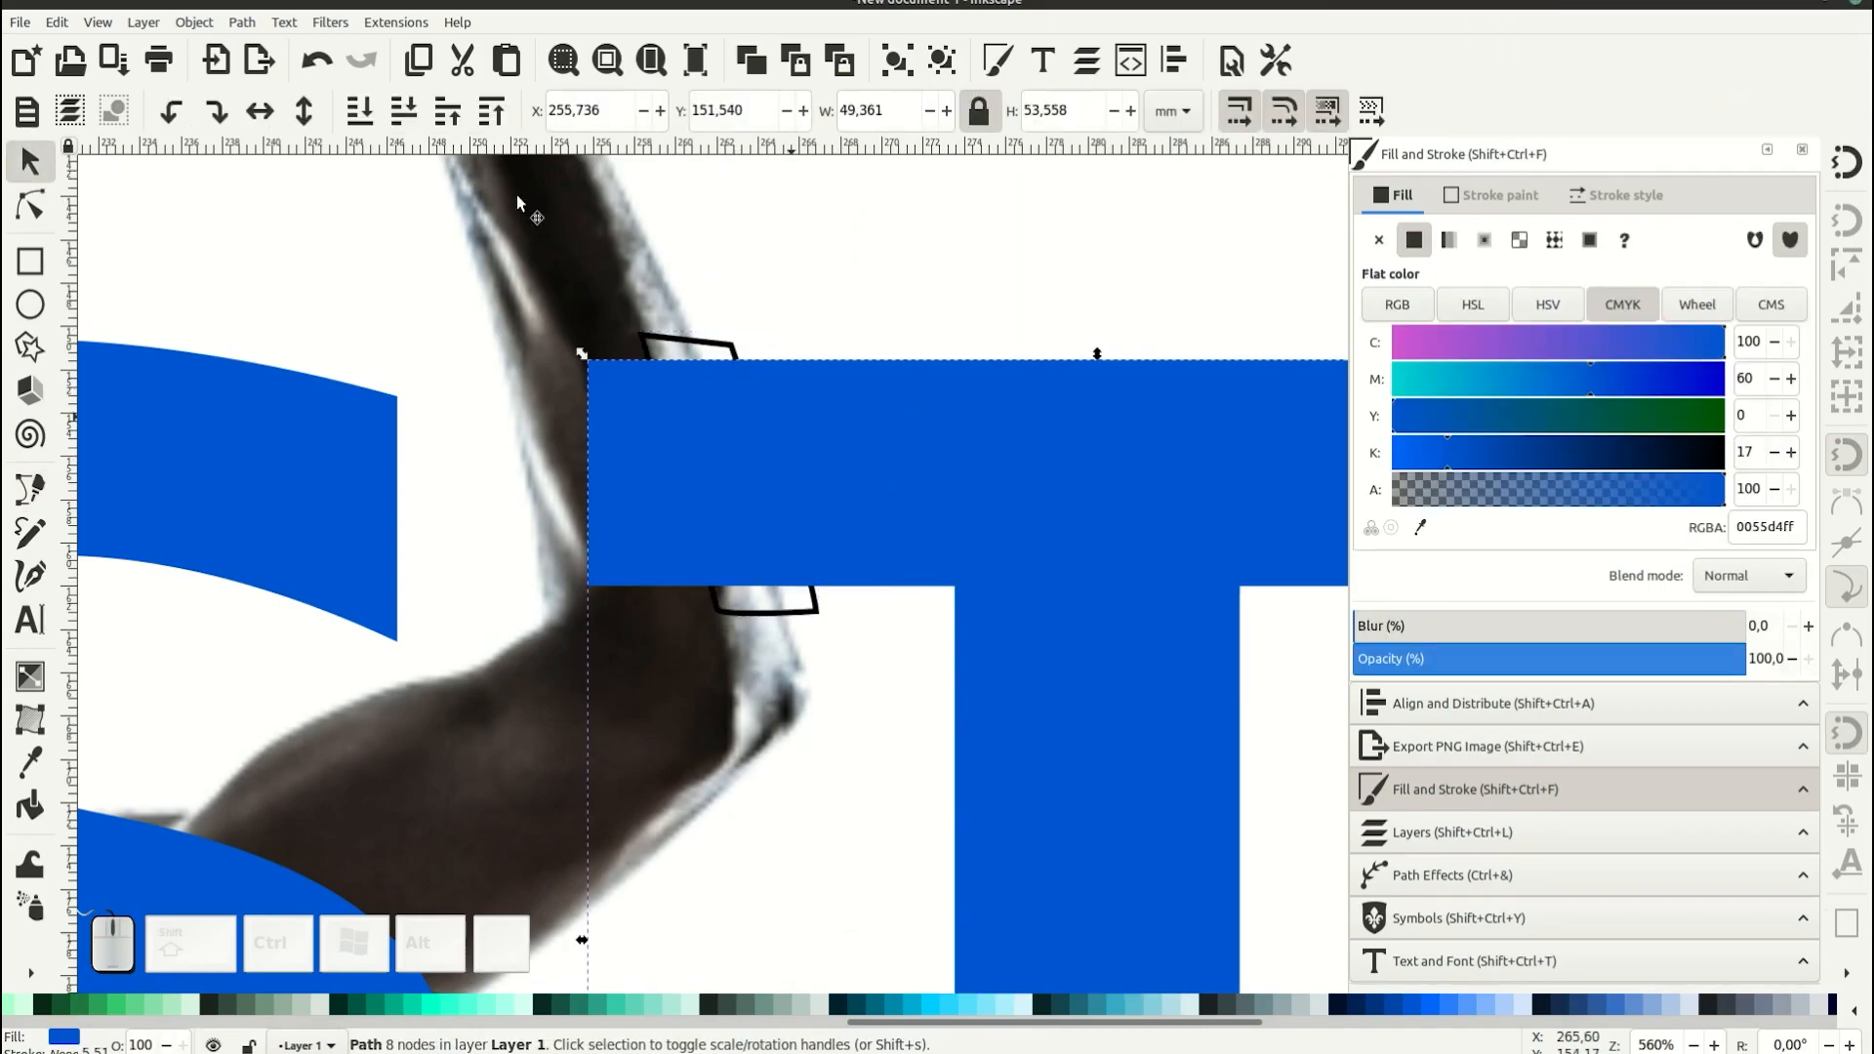
{"action": "left_click", "coordinate": [779, 612], "text": "shift"}
{"action": "left_click", "coordinate": [242, 22]}
{"action": "left_click", "coordinate": [292, 172]}
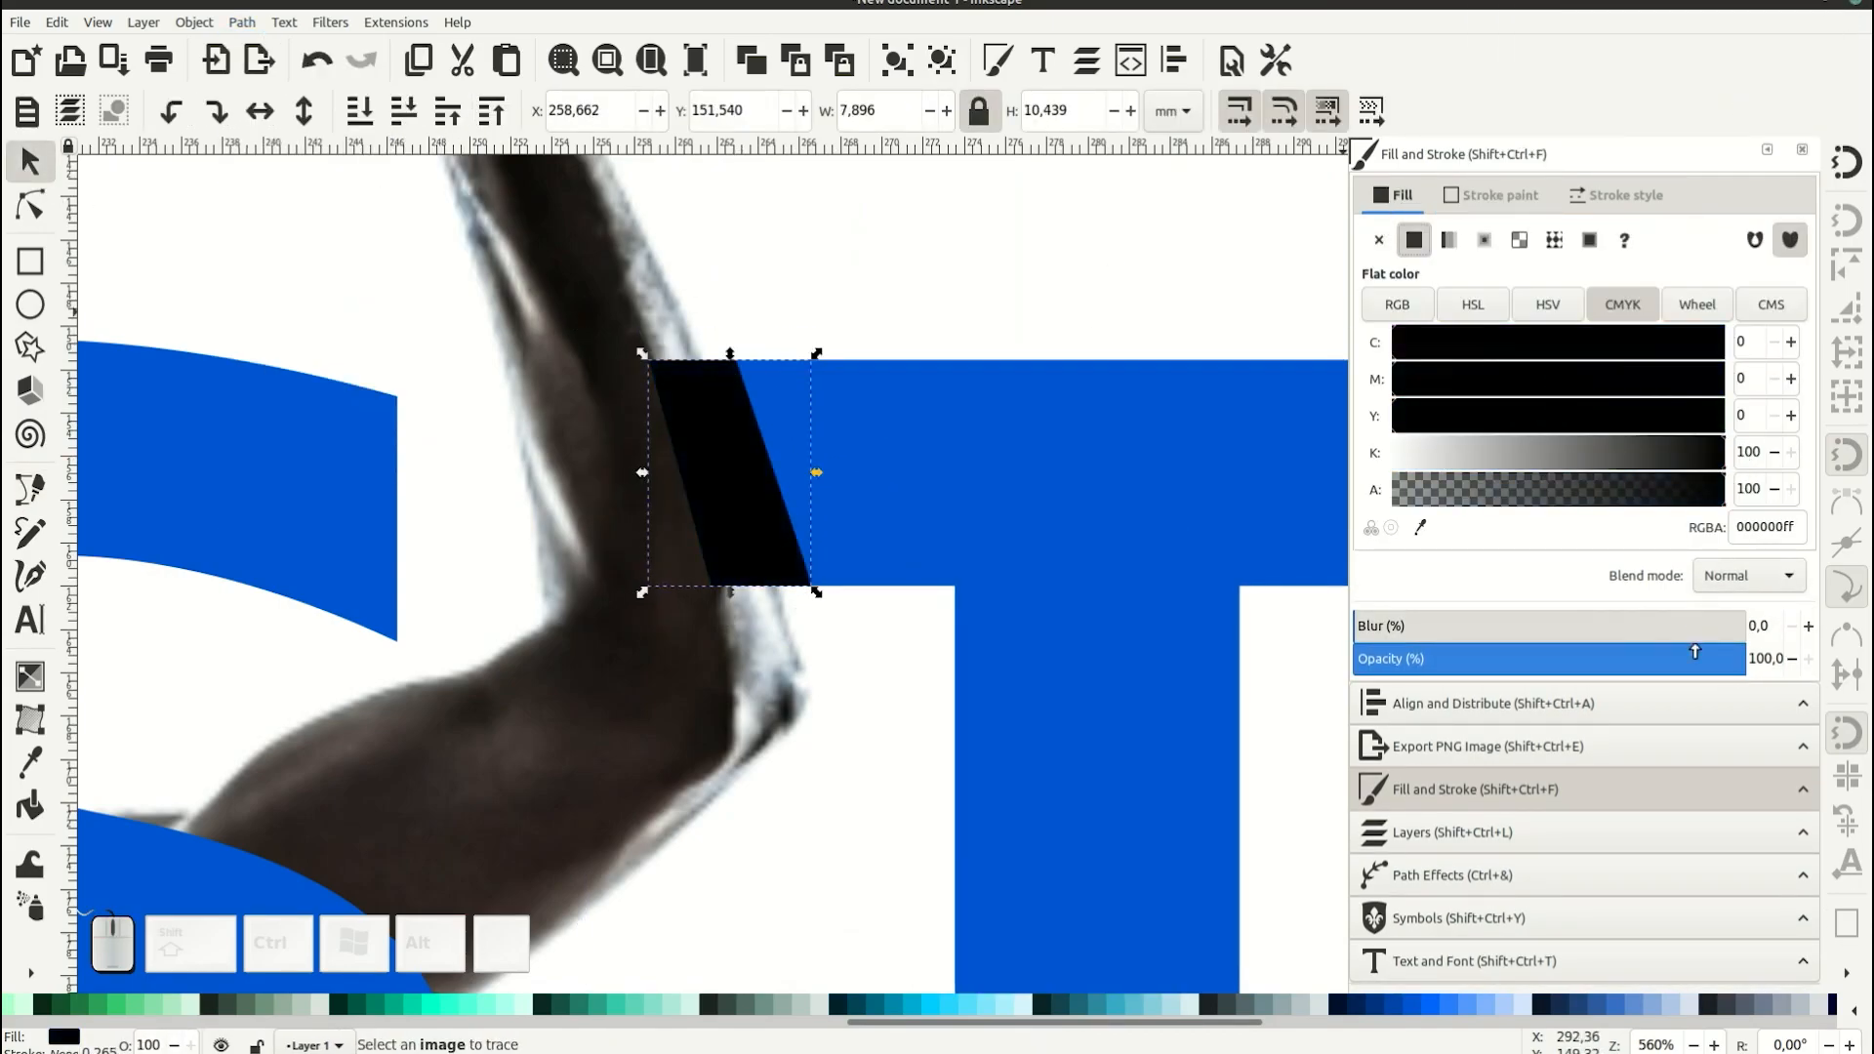
- Style the forearm's shadow as flat black at about 60% opacity and lower it one step behind the arm
{"action": "left_click", "coordinate": [408, 119]}
{"action": "key", "text": "Escape"}
{"action": "scroll", "coordinate": [711, 573], "scroll_direction": "down", "scroll_amount": 3}
{"action": "left_click_drag", "start_coordinate": [693, 615], "coordinate": [998, 496]}
{"action": "left_click_drag", "start_coordinate": [760, 585], "coordinate": [894, 567]}
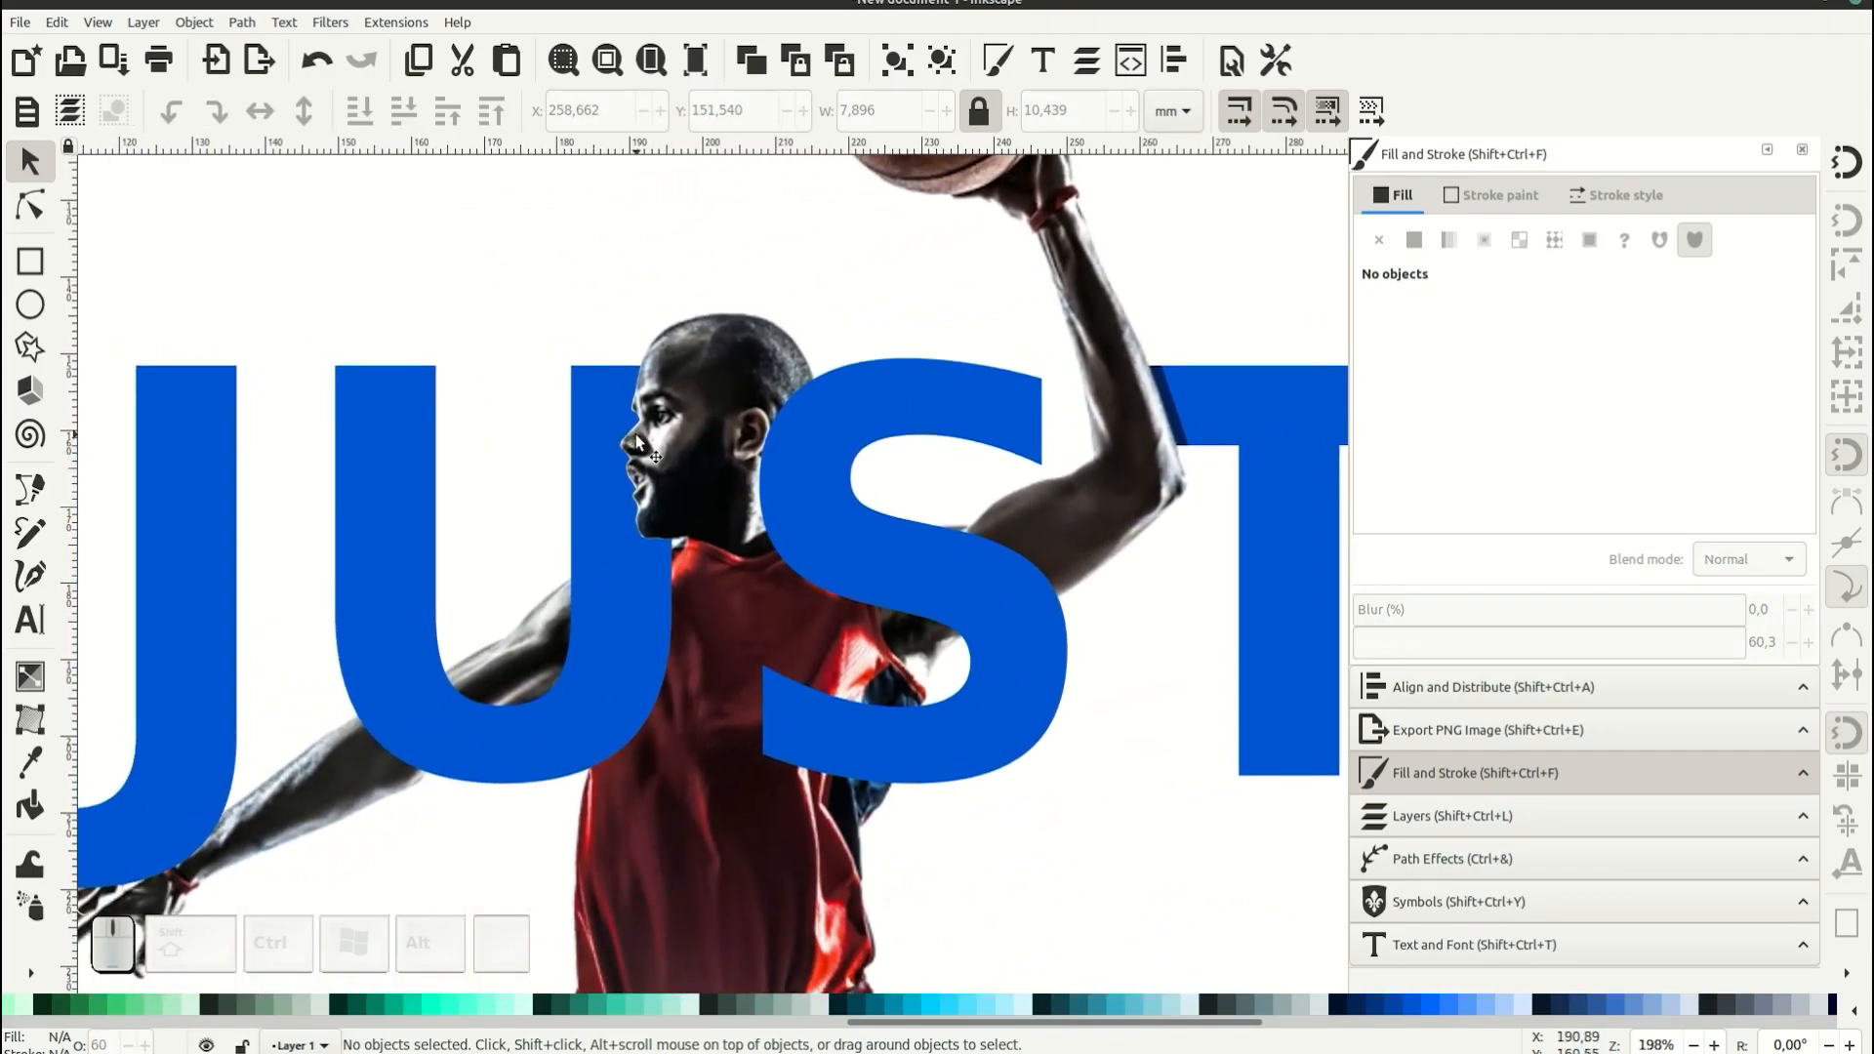
{"action": "scroll", "coordinate": [635, 440], "scroll_direction": "down", "scroll_amount": 1}
{"action": "scroll", "coordinate": [873, 721], "scroll_direction": "down", "scroll_amount": 10}
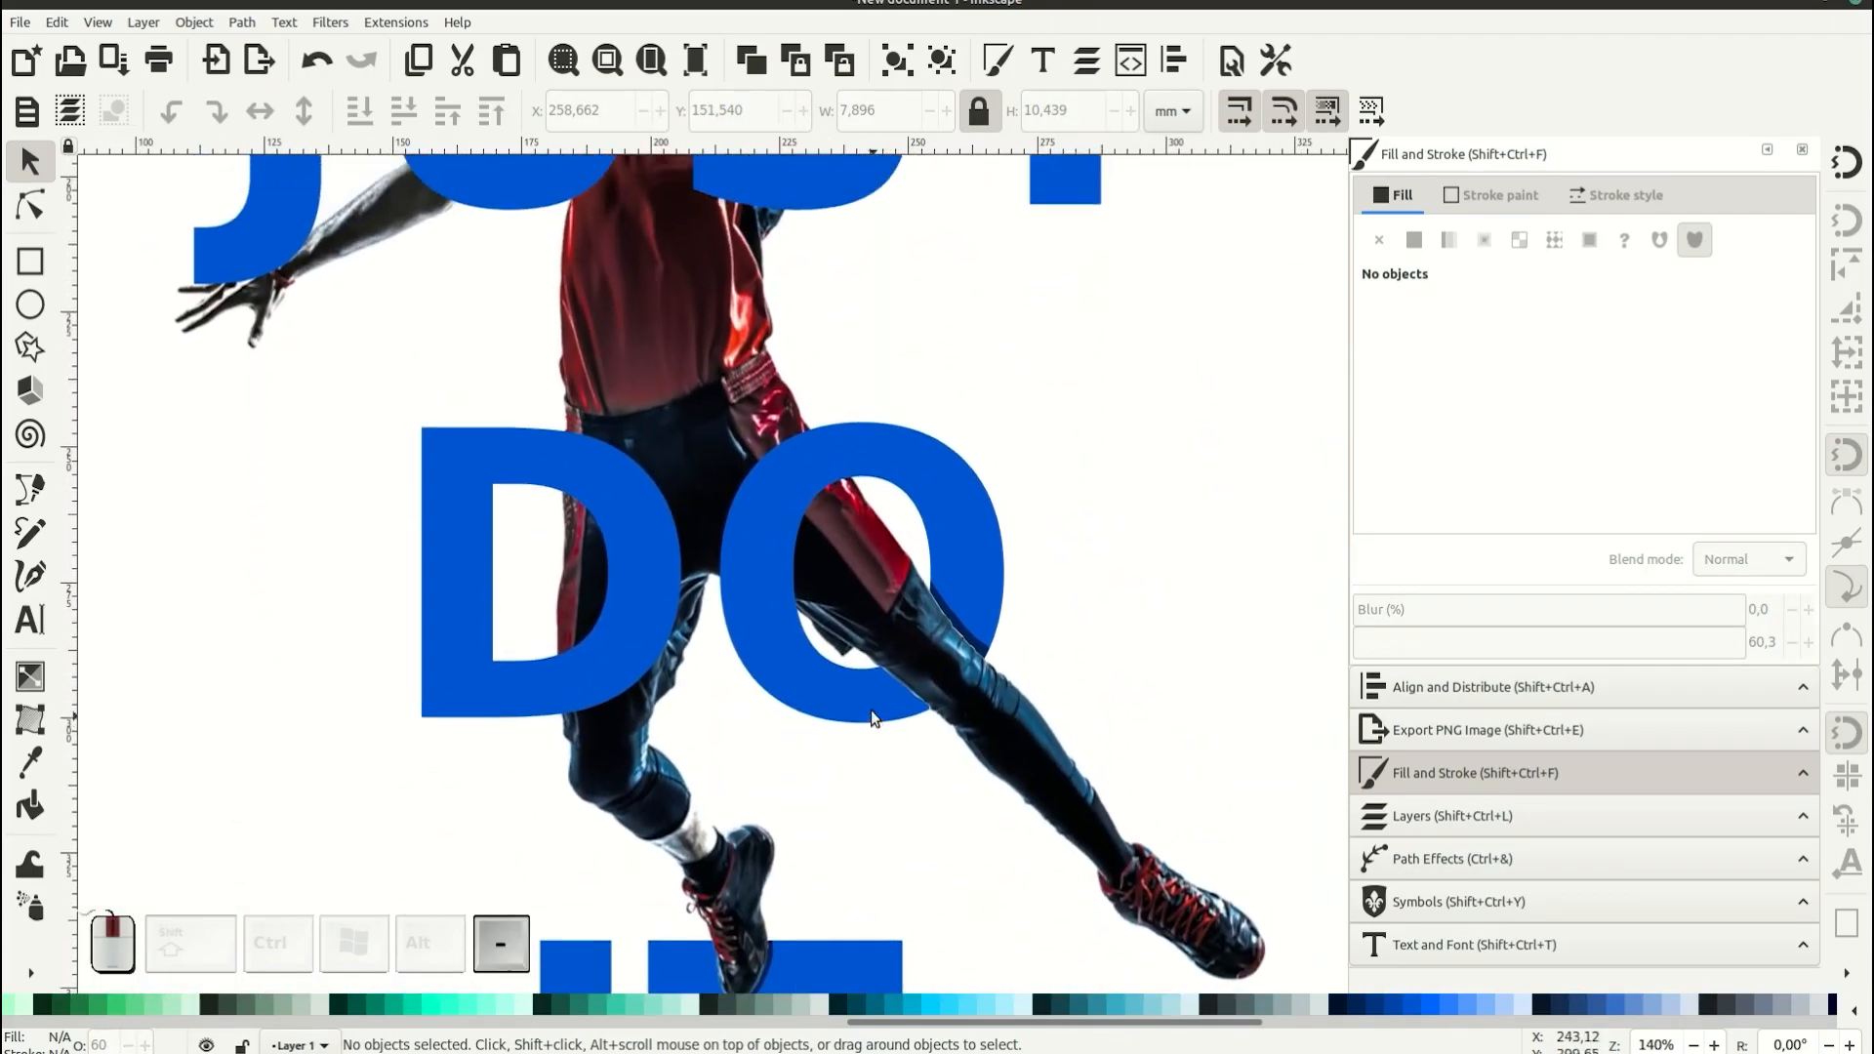